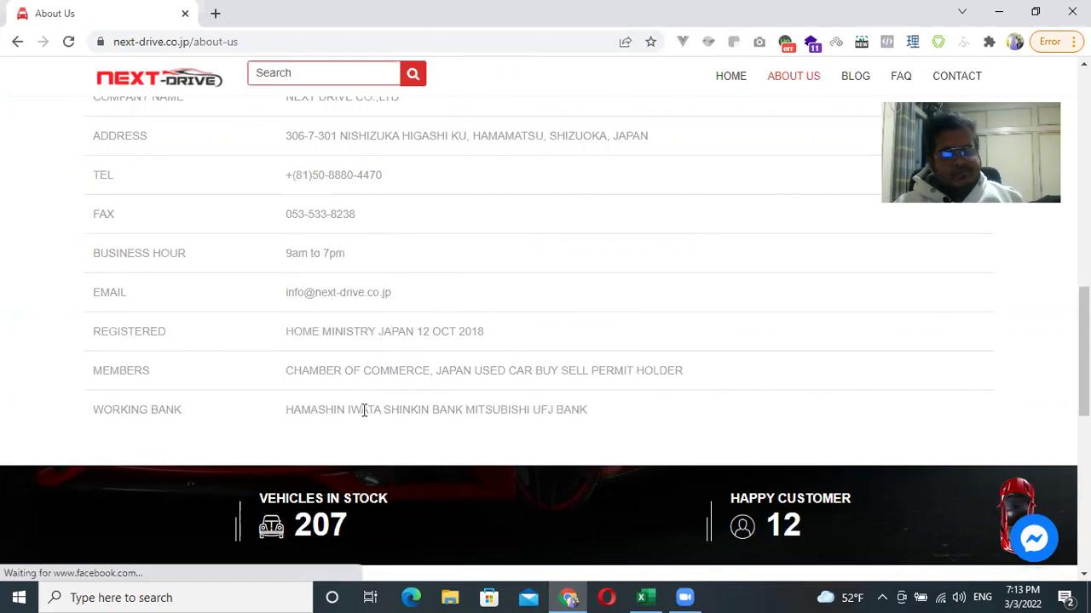
Select the city, prefecture and country in the corporate profile's Address row.
{"action": "scroll", "coordinate": [302, 375], "scroll_direction": "up", "scroll_amount": 2}
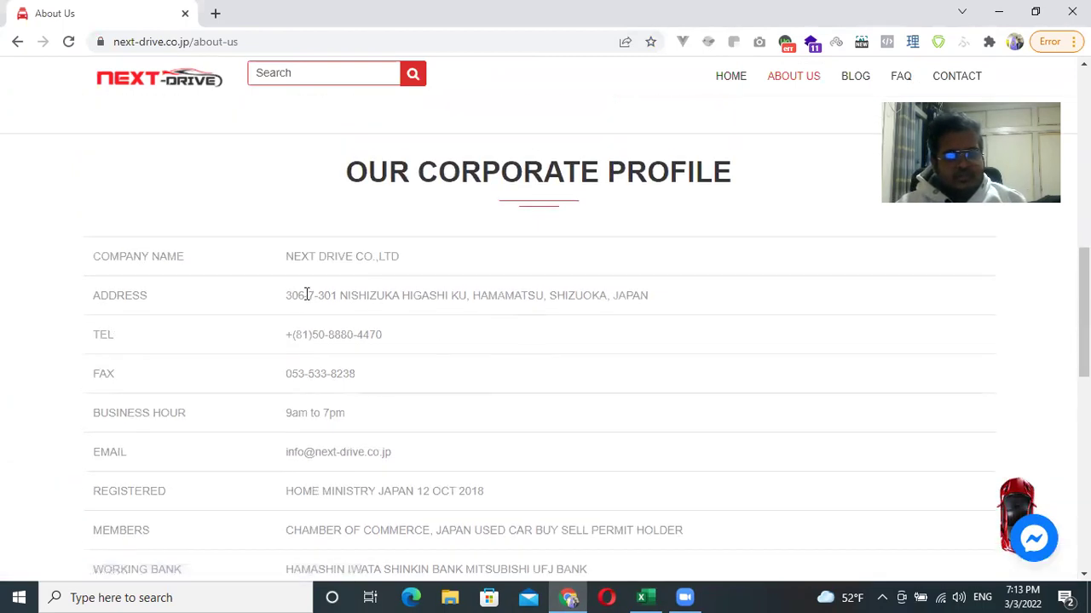
{"action": "left_click_drag", "start_coordinate": [474, 296], "coordinate": [682, 298]}
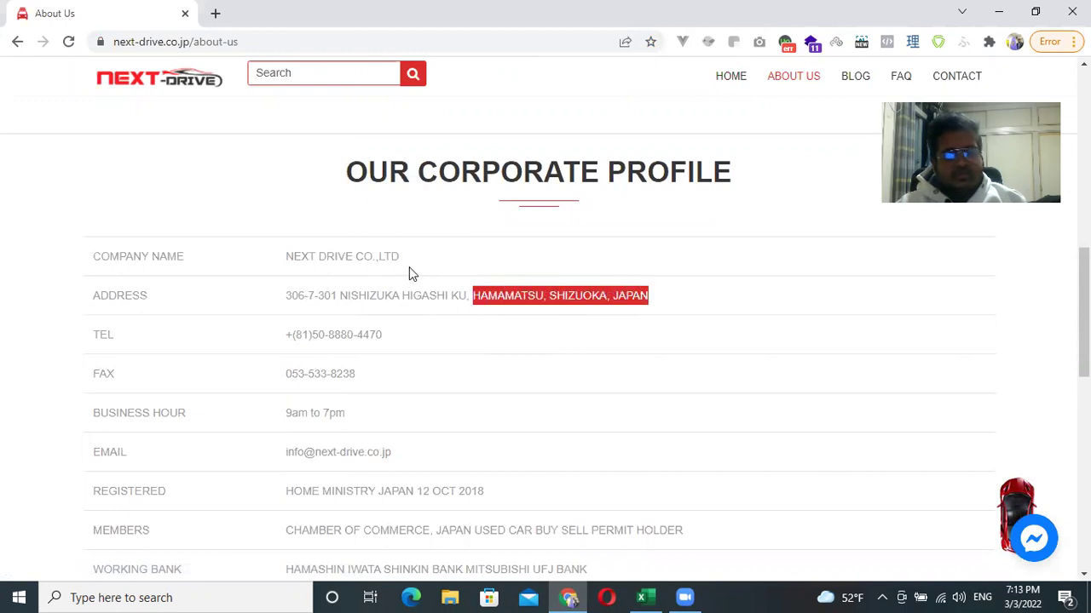
Load system.next-drive.co.jp in a new Chrome tab to reach the Auction System login page.
{"action": "left_click", "coordinate": [217, 16]}
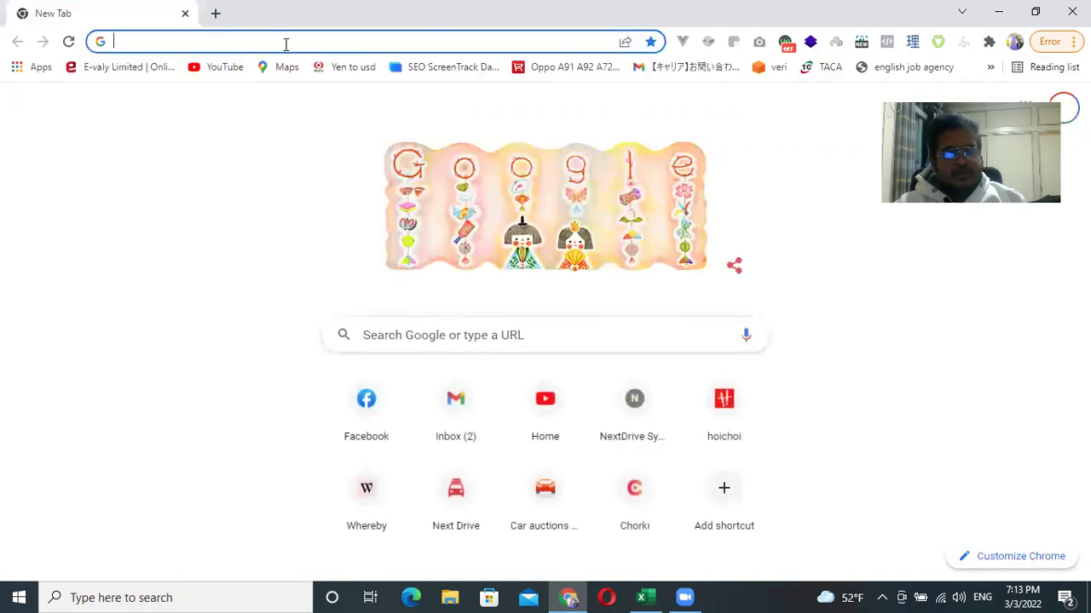
{"action": "left_click", "coordinate": [284, 42]}
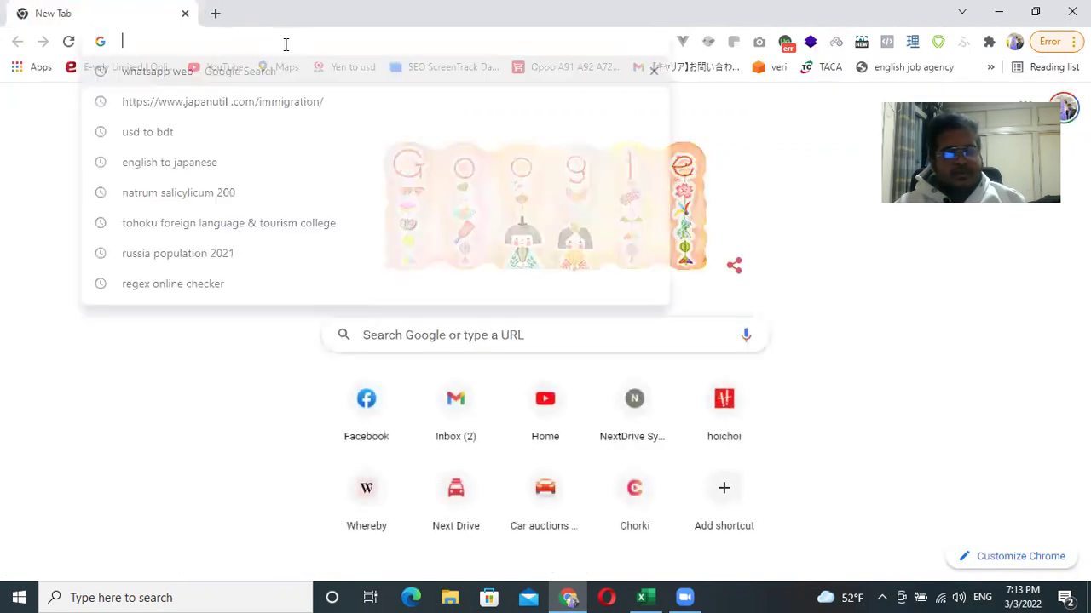
{"action": "left_click", "coordinate": [859, 267]}
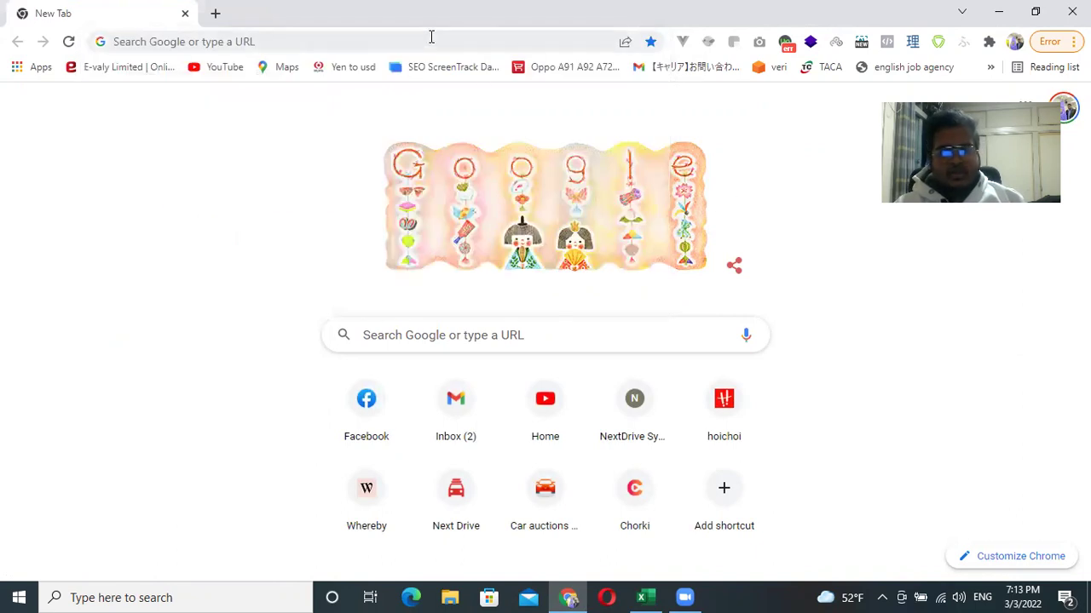
{"action": "left_click", "coordinate": [430, 37]}
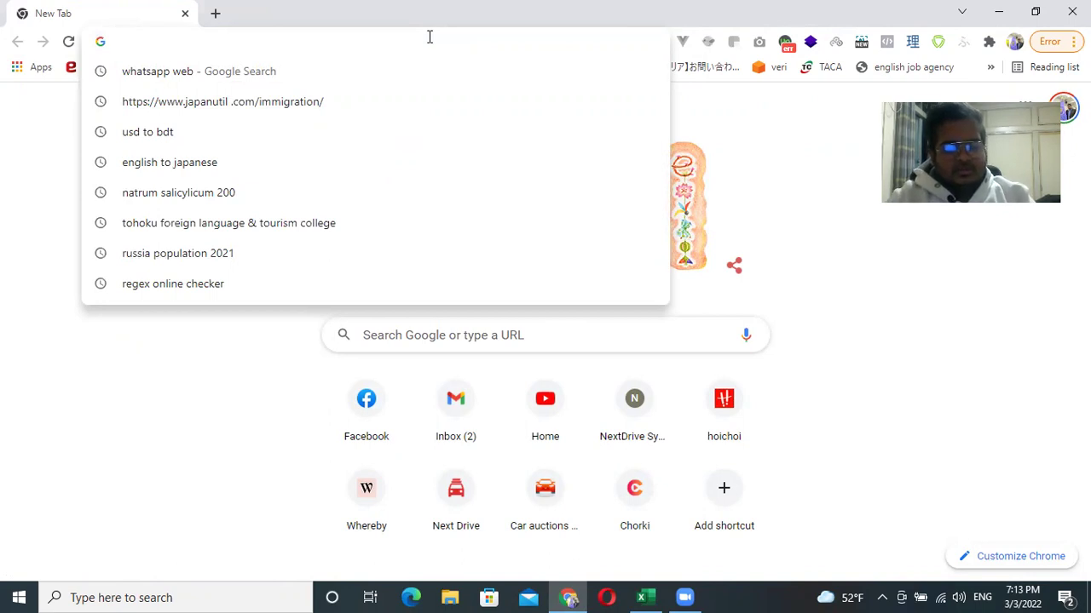
{"action": "type", "text": "syst"}
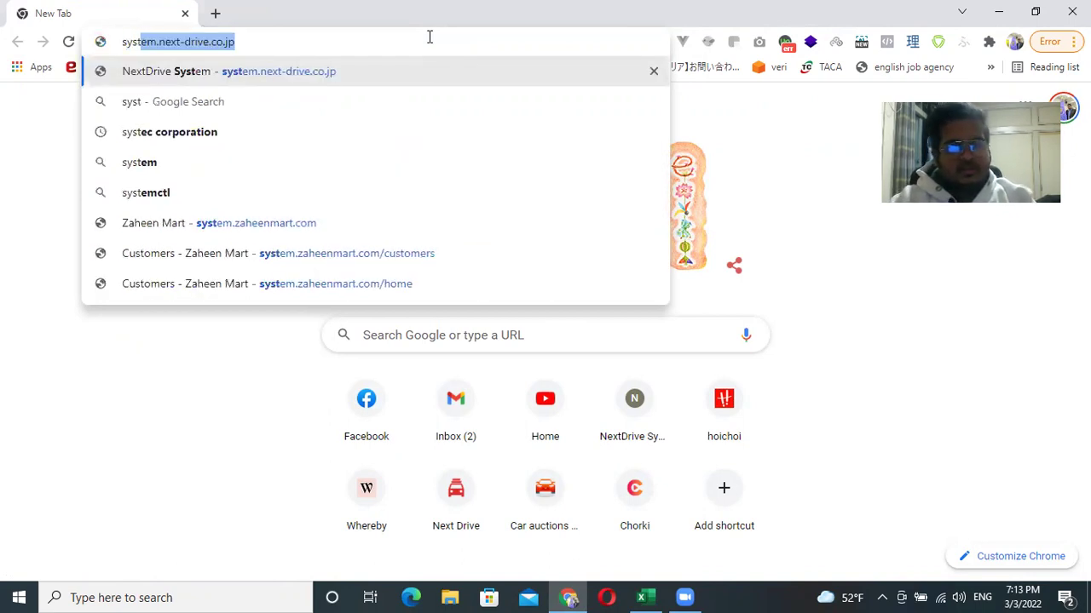
{"action": "type", "text": "em"}
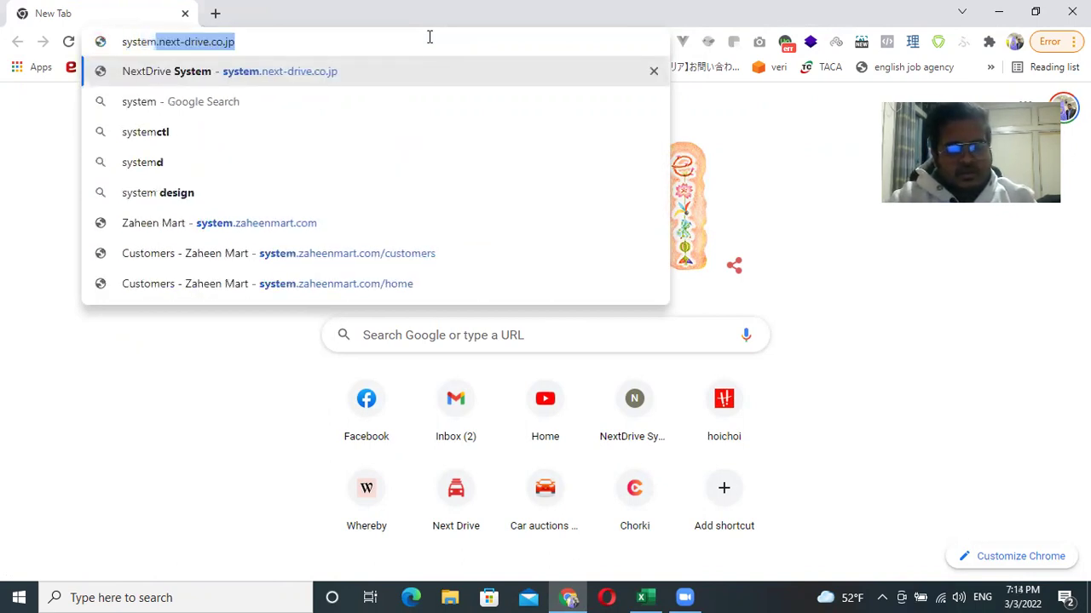
{"action": "type", "text": ".n"}
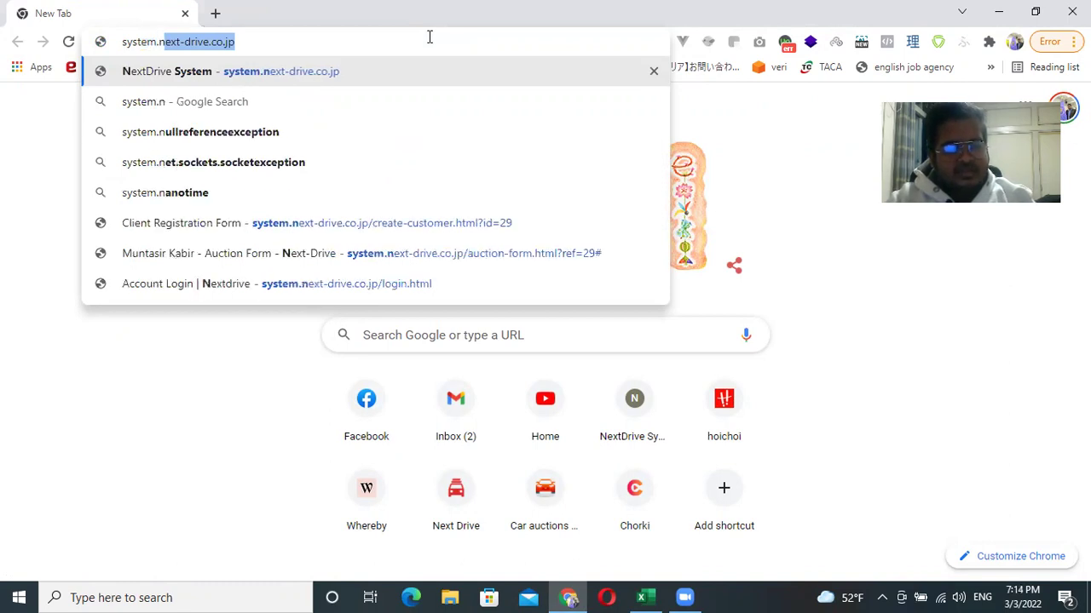
{"action": "type", "text": "ext-dri"}
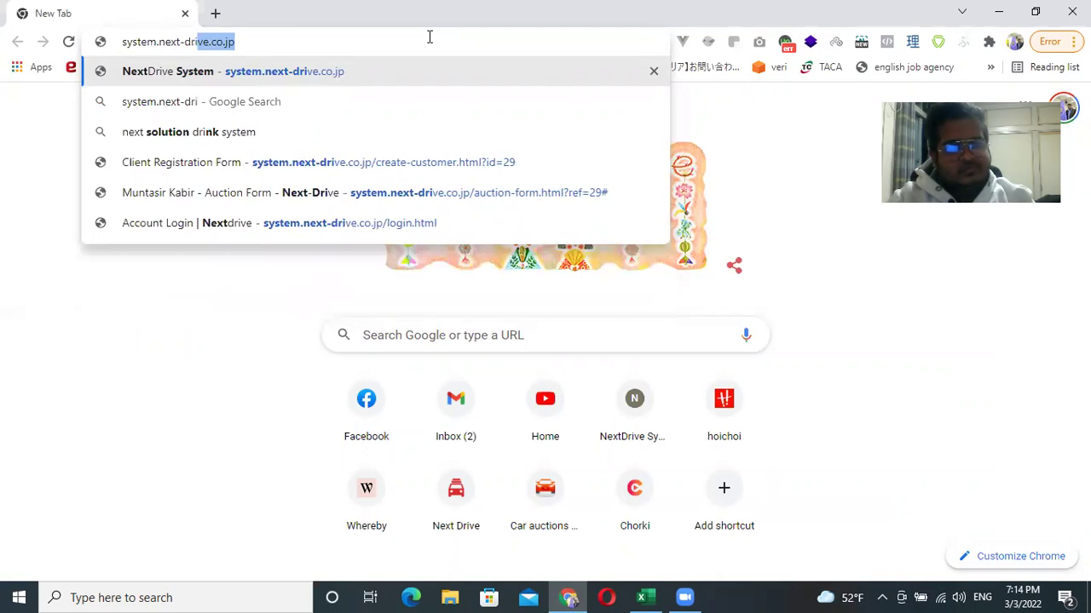
{"action": "type", "text": "ve"}
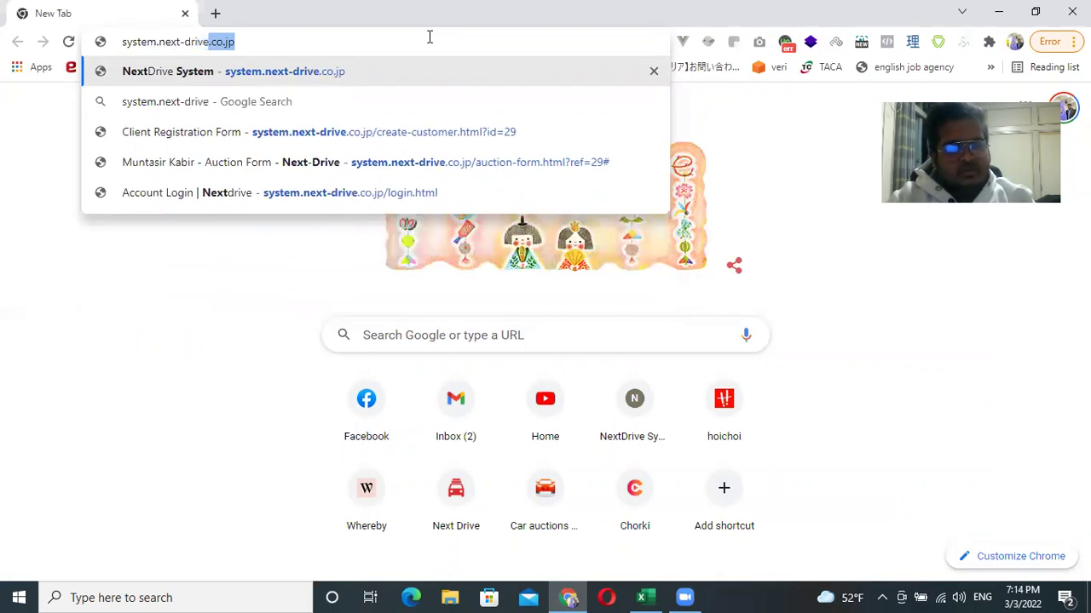
{"action": "type", "text": ".co.jp"}
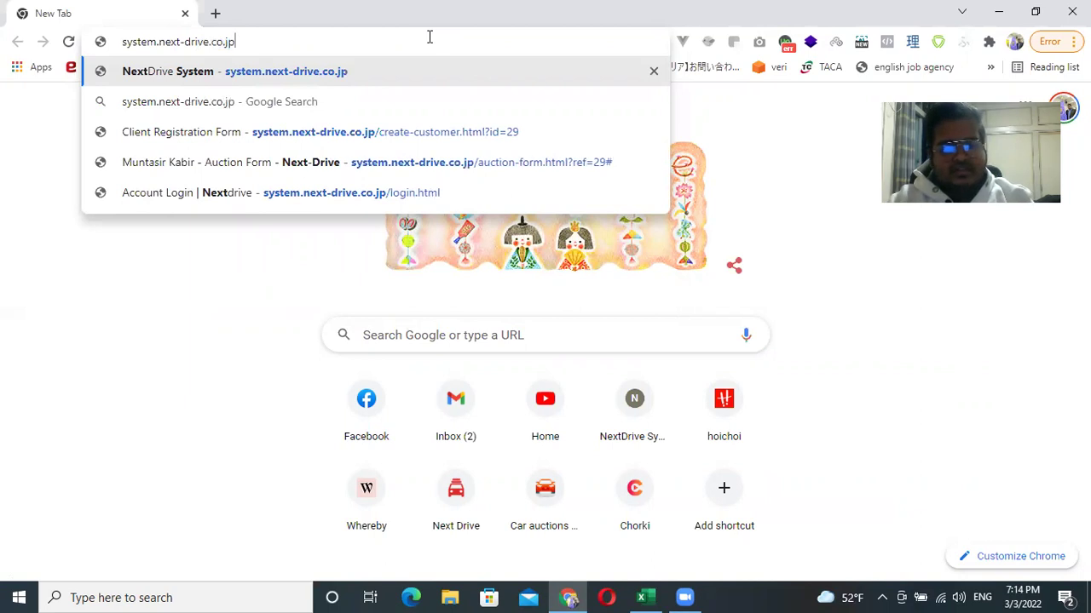
{"action": "key", "text": "Return"}
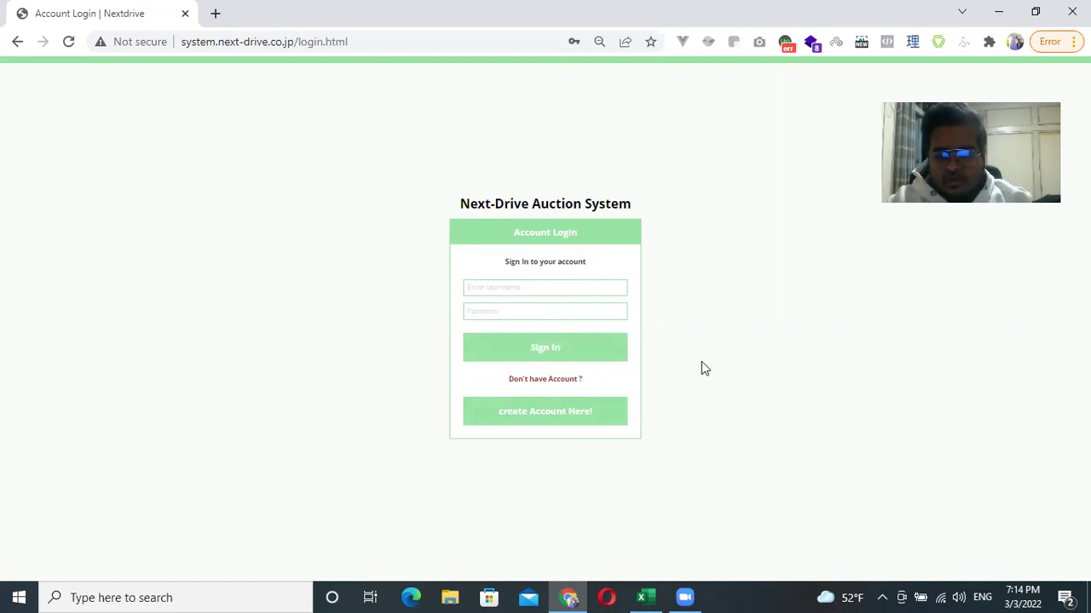
Zoom the login page to 175%, go to the account creation form, then shrink it back.
{"action": "key", "text": "ctrl+plus"}
{"action": "key", "text": "ctrl+plus"}
{"action": "key", "text": "ctrl+plus"}
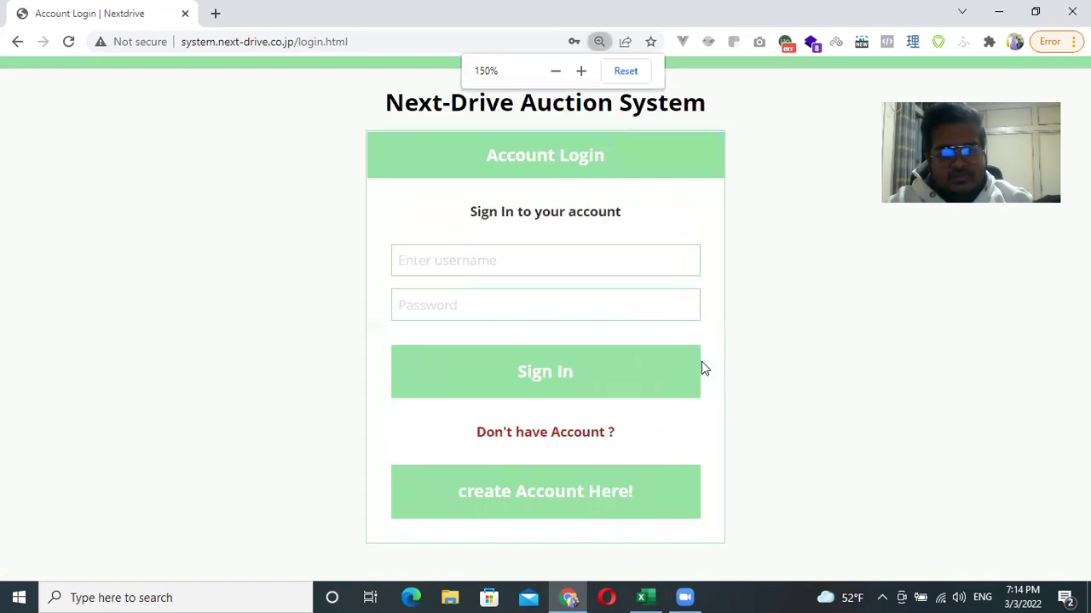
{"action": "key", "text": "ctrl+plus"}
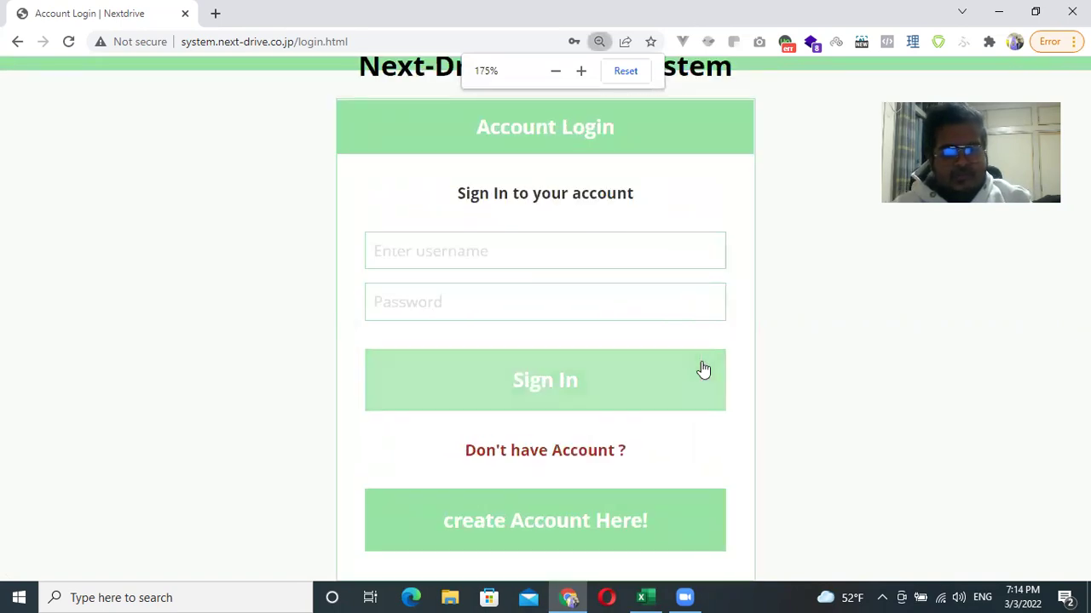
{"action": "left_click", "coordinate": [548, 520]}
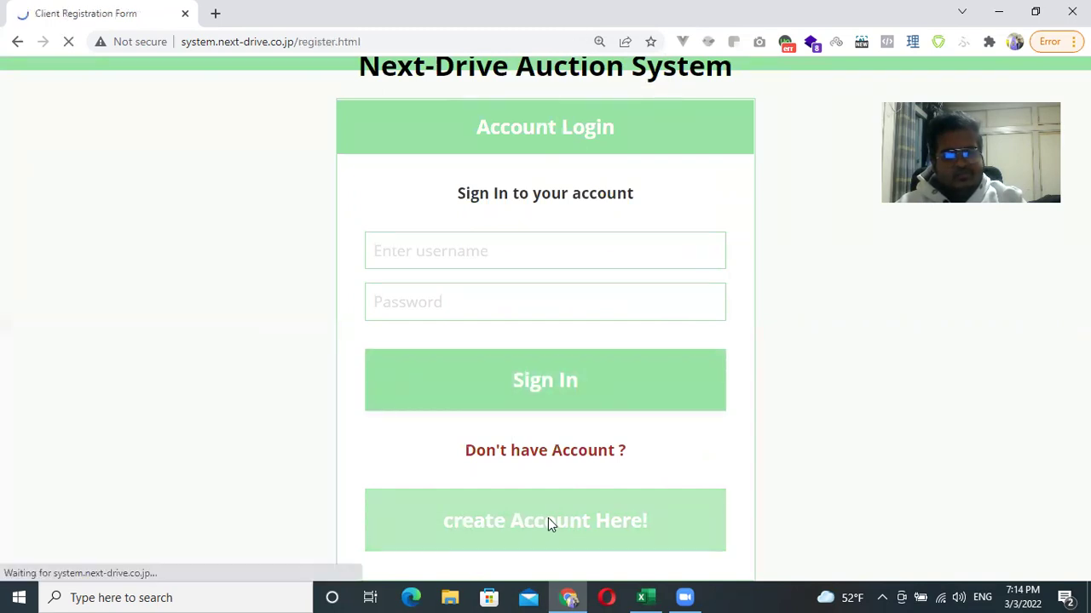
{"action": "key", "text": "ctrl+minus"}
{"action": "key", "text": "ctrl+minus"}
{"action": "key", "text": "ctrl+minus"}
{"action": "key", "text": "ctrl+minus"}
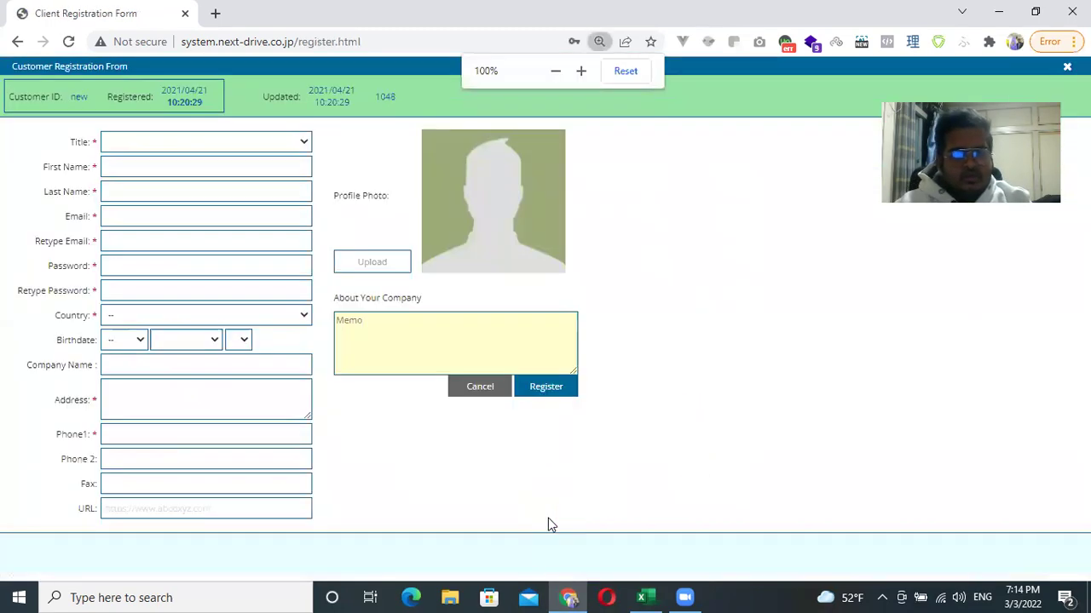
Choose title Mr and enter the customer's first name, last name and e-mail address.
{"action": "left_click", "coordinate": [303, 143]}
{"action": "left_click", "coordinate": [260, 171]}
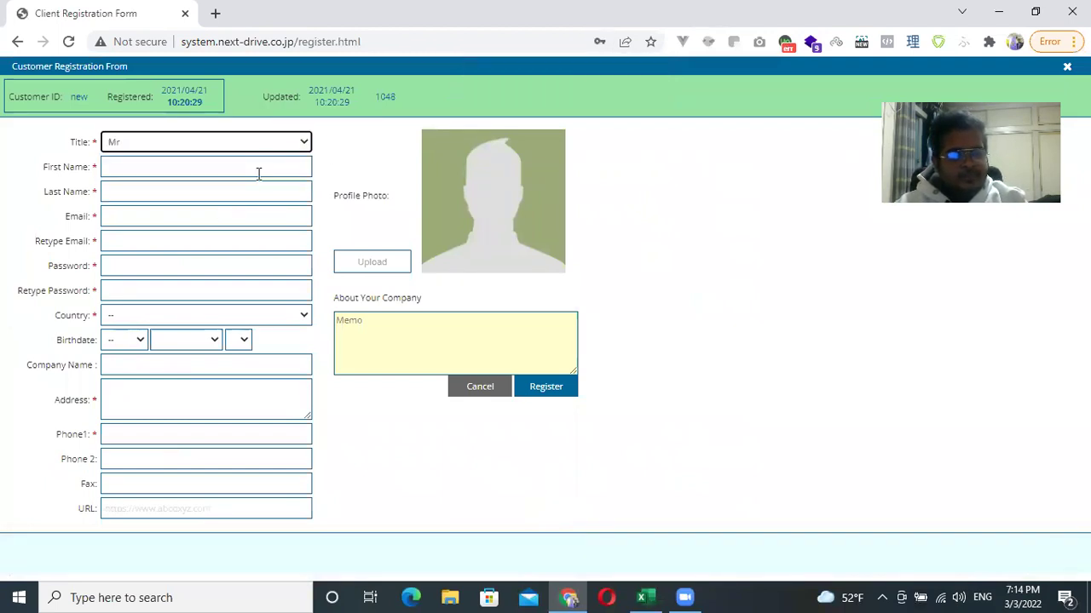
{"action": "left_click", "coordinate": [194, 167]}
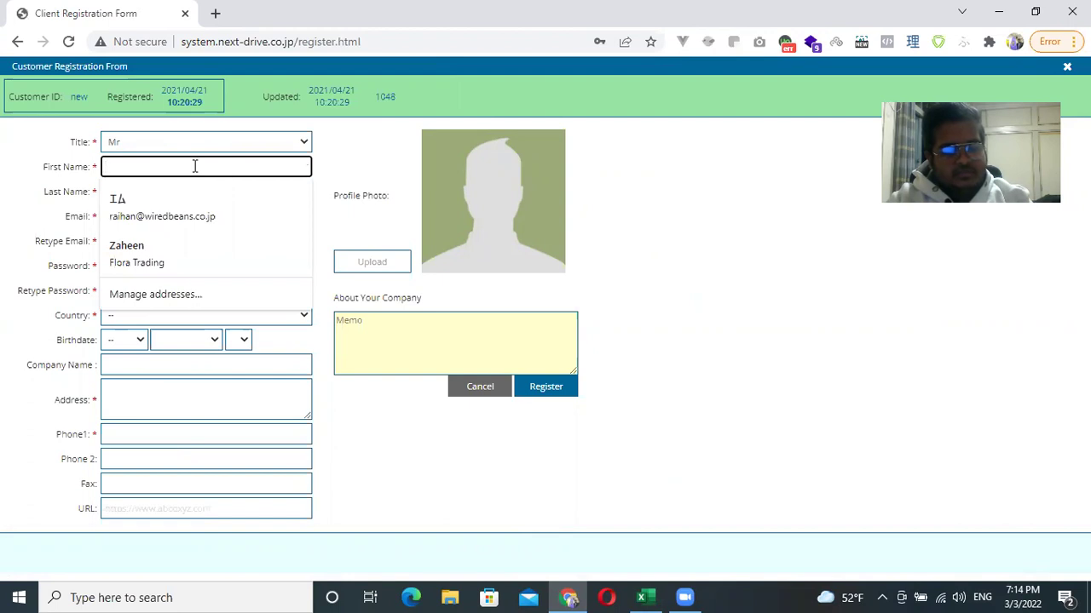
{"action": "type", "text": "ahim"}
{"action": "key", "text": "Tab"}
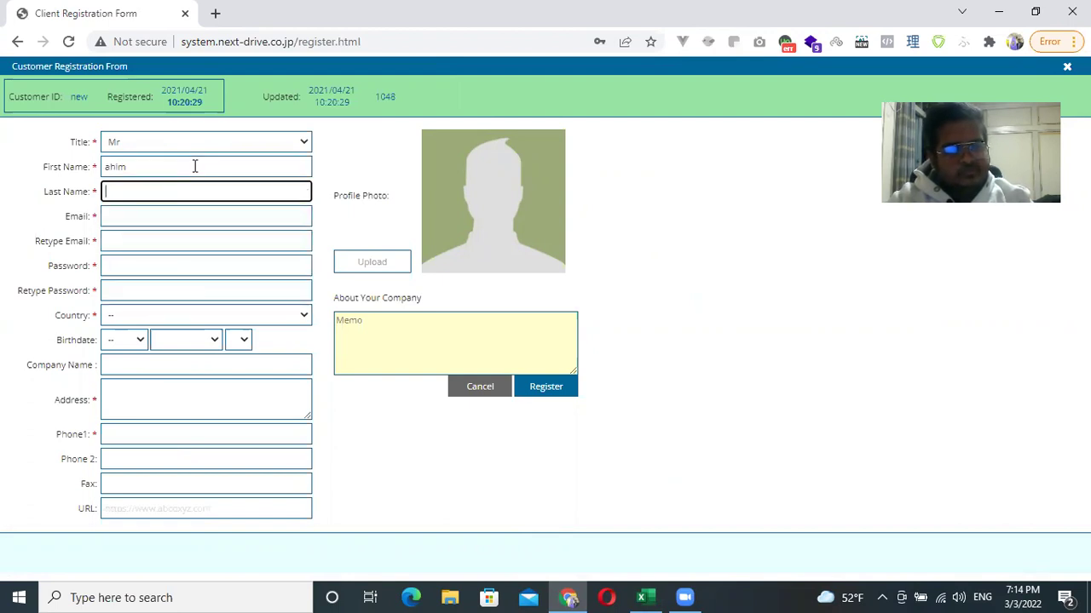
{"action": "key", "text": "shift+Tab"}
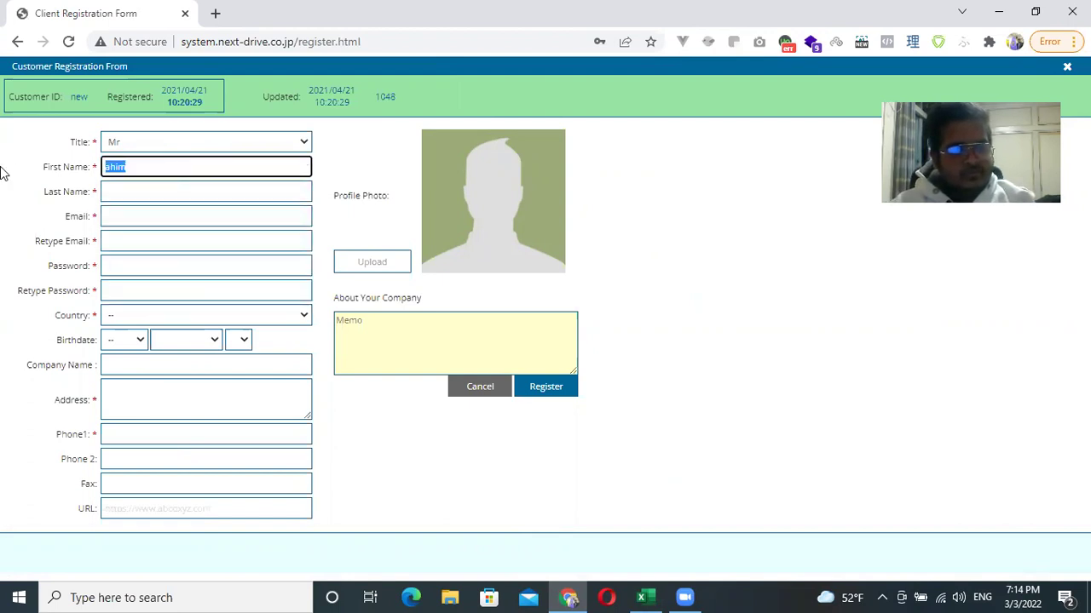
{"action": "key", "text": "Tab"}
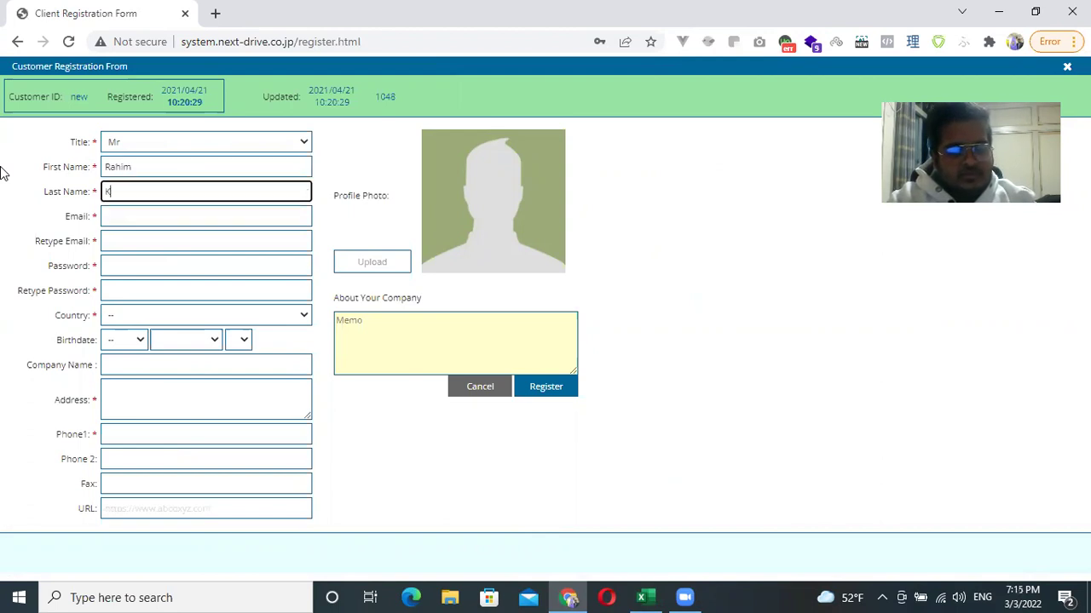
{"action": "key", "text": "Tab"}
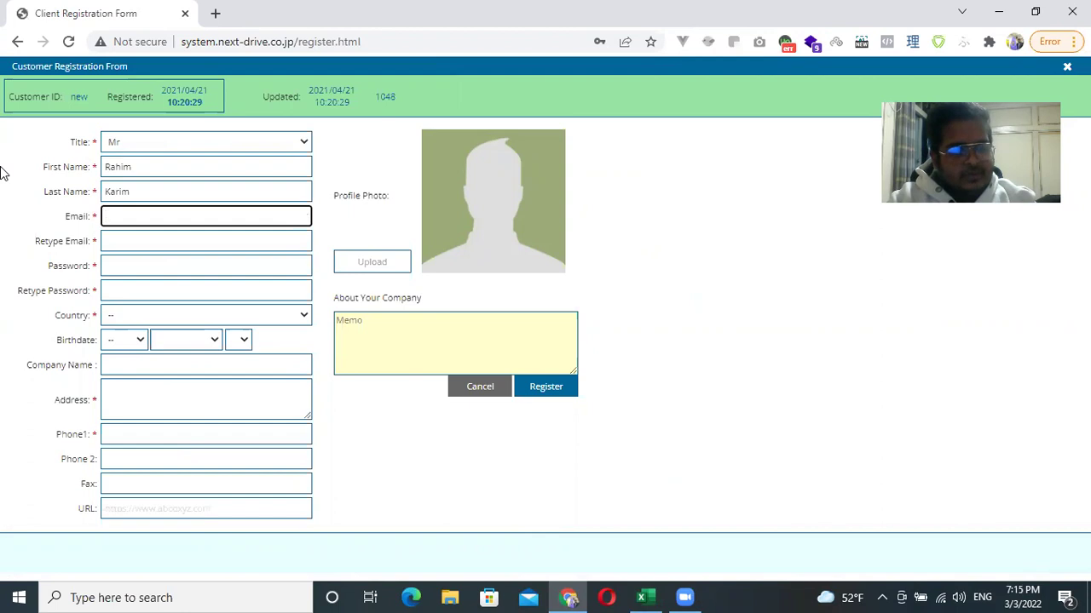
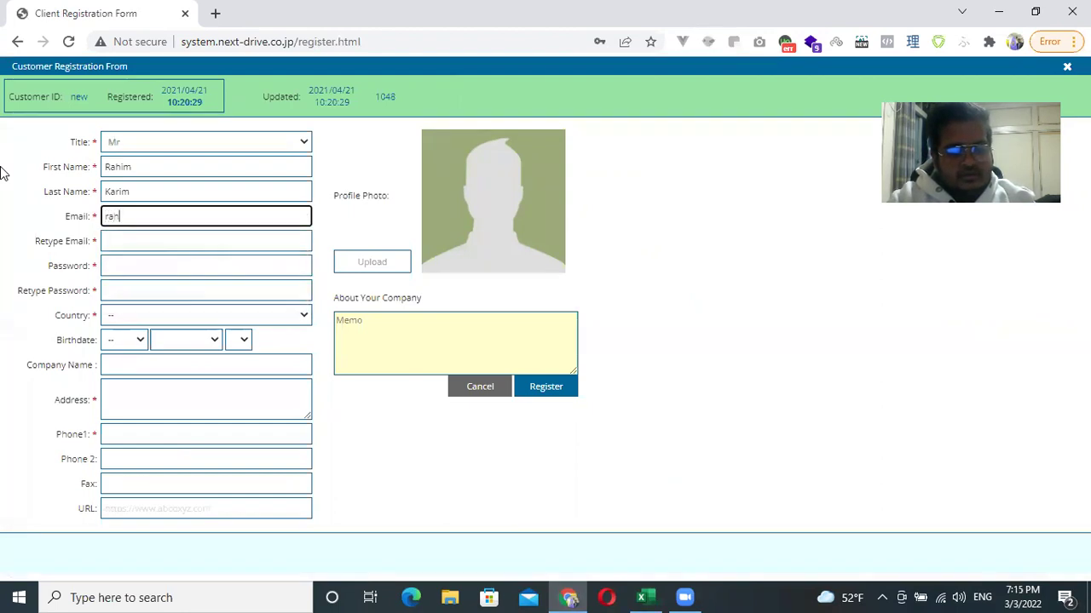
{"action": "key", "text": "Tab"}
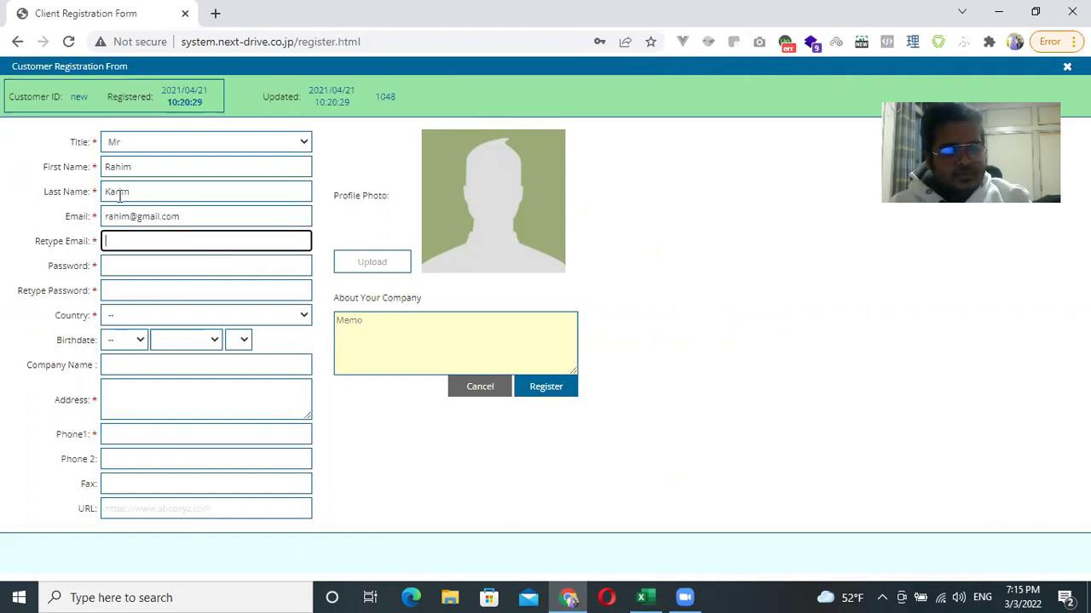
Copy the e-mail into the confirmation field and enter and confirm the account password.
{"action": "left_click_drag", "start_coordinate": [189, 219], "coordinate": [4, 219]}
{"action": "key", "text": "ctrl+c"}
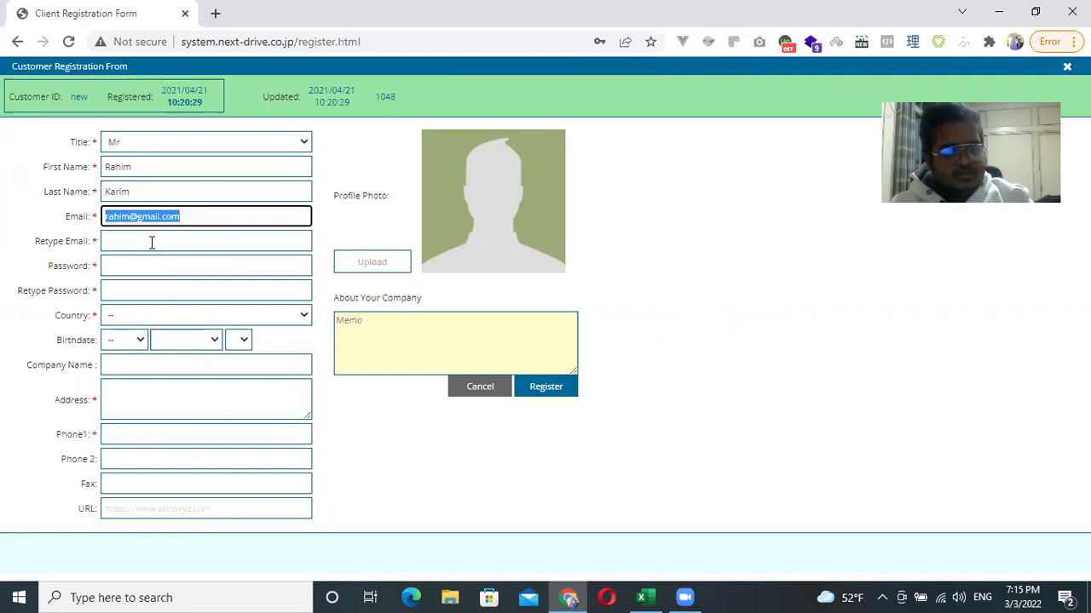
{"action": "left_click", "coordinate": [151, 243]}
{"action": "key", "text": "ctrl+v"}
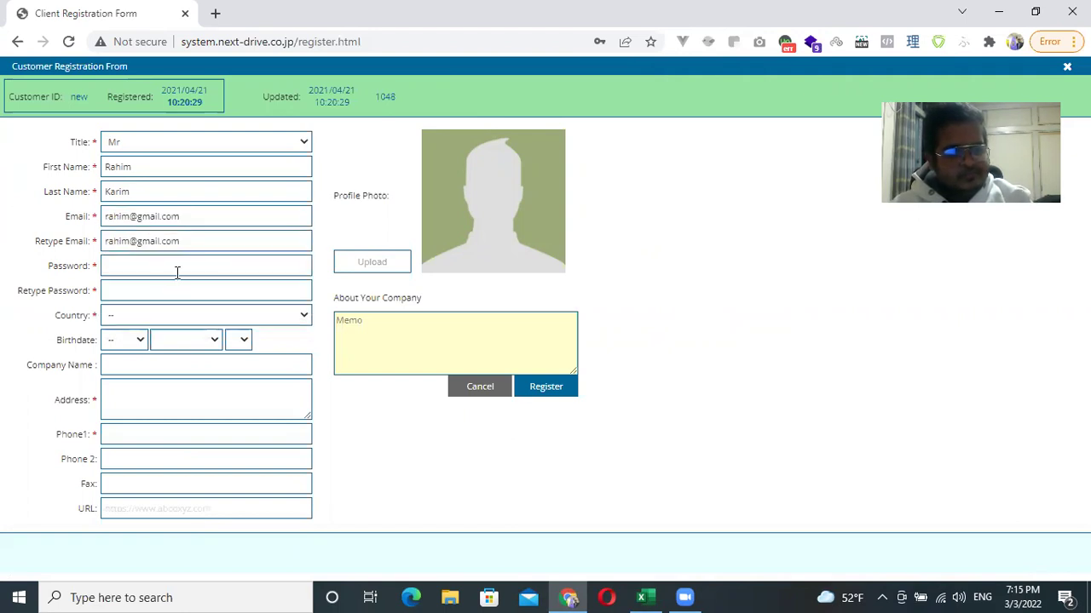
{"action": "left_click", "coordinate": [177, 271]}
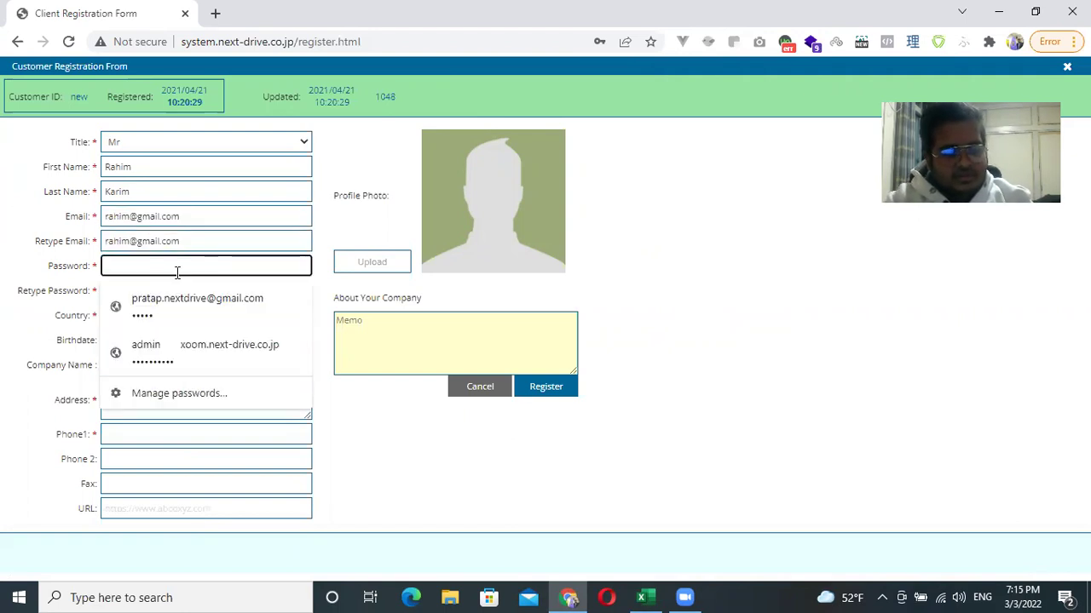
{"action": "type", "text": "1"}
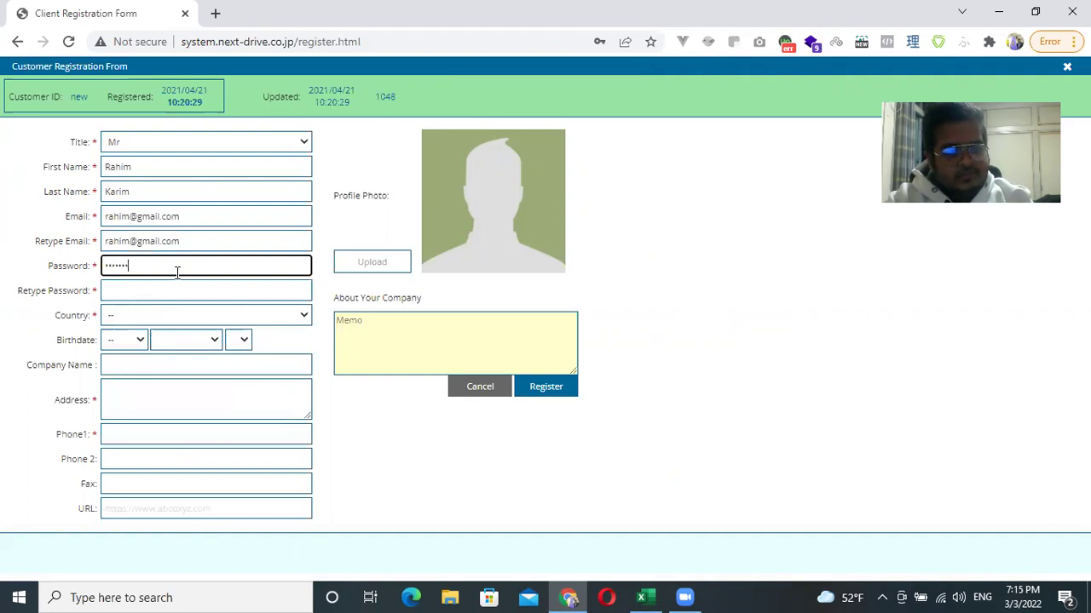
{"action": "left_click", "coordinate": [179, 294]}
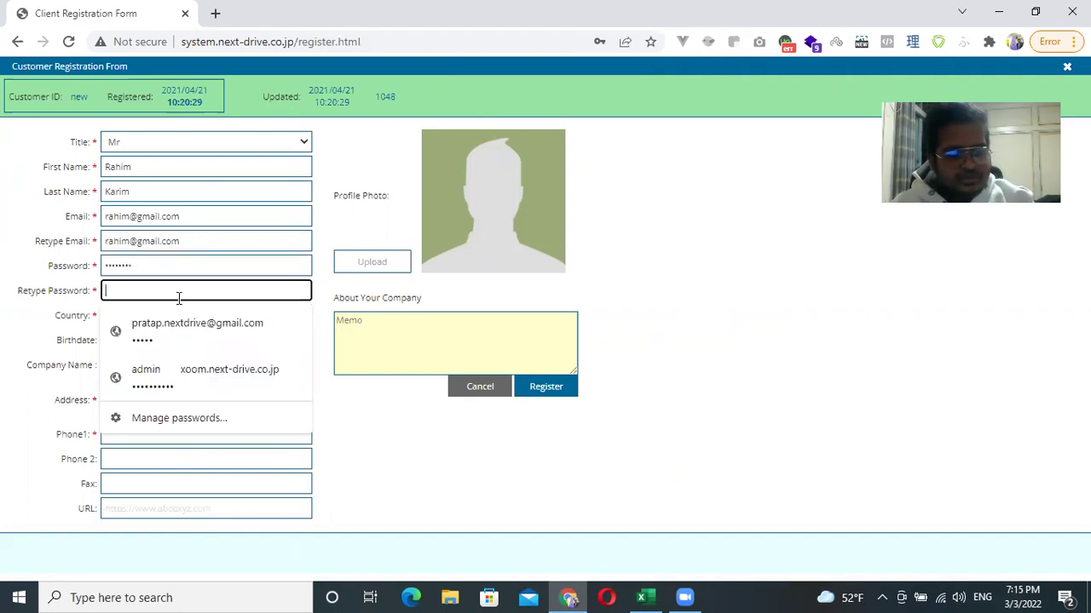
{"action": "type", "text": "123"}
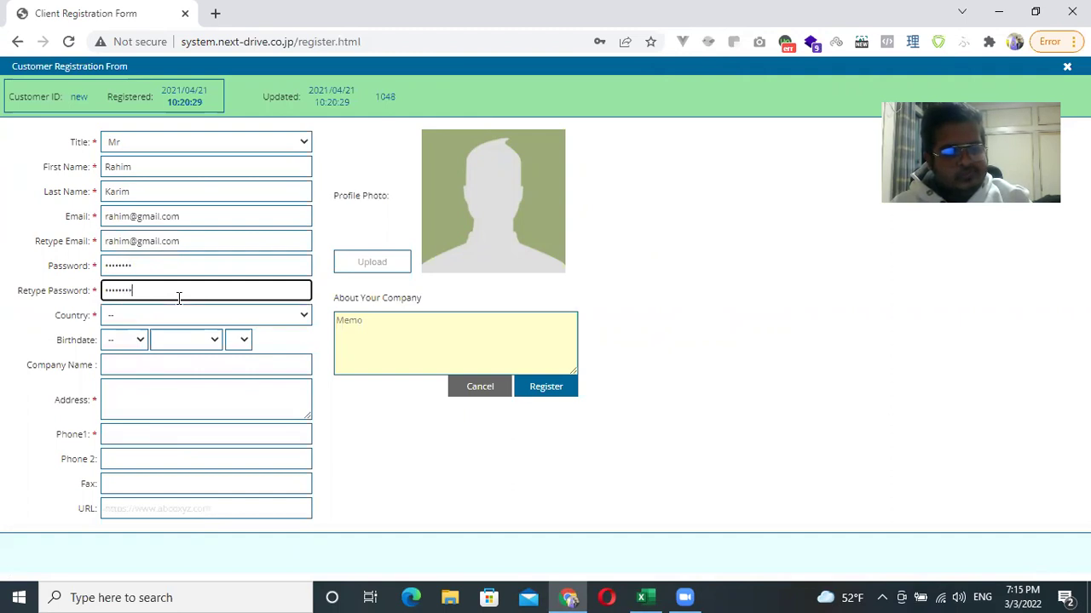
Set the registration form's country to Bangladesh.
{"action": "left_click", "coordinate": [272, 315]}
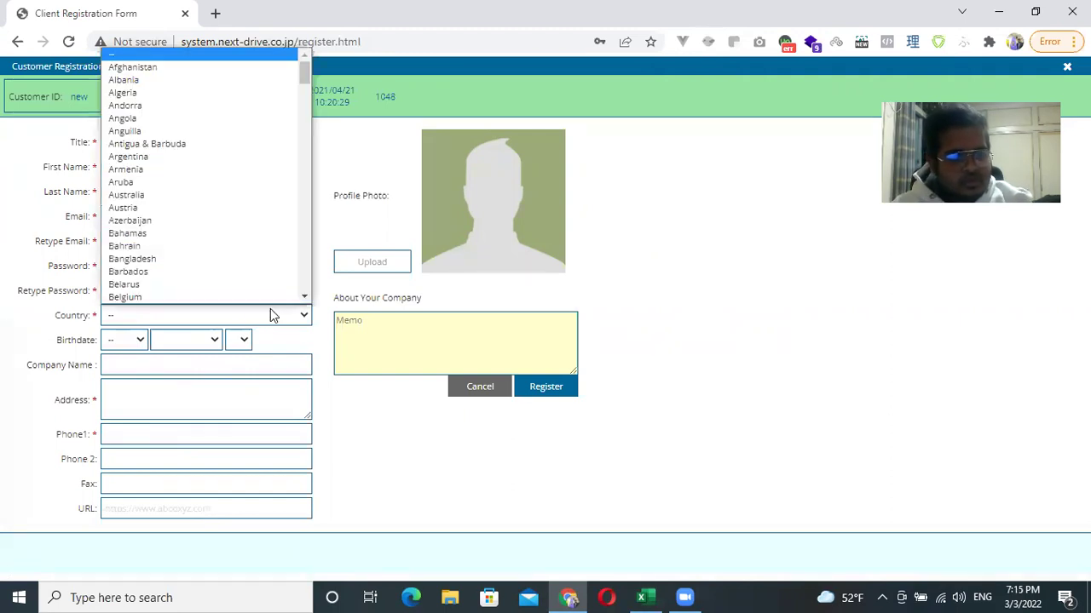
{"action": "key", "text": "b"}
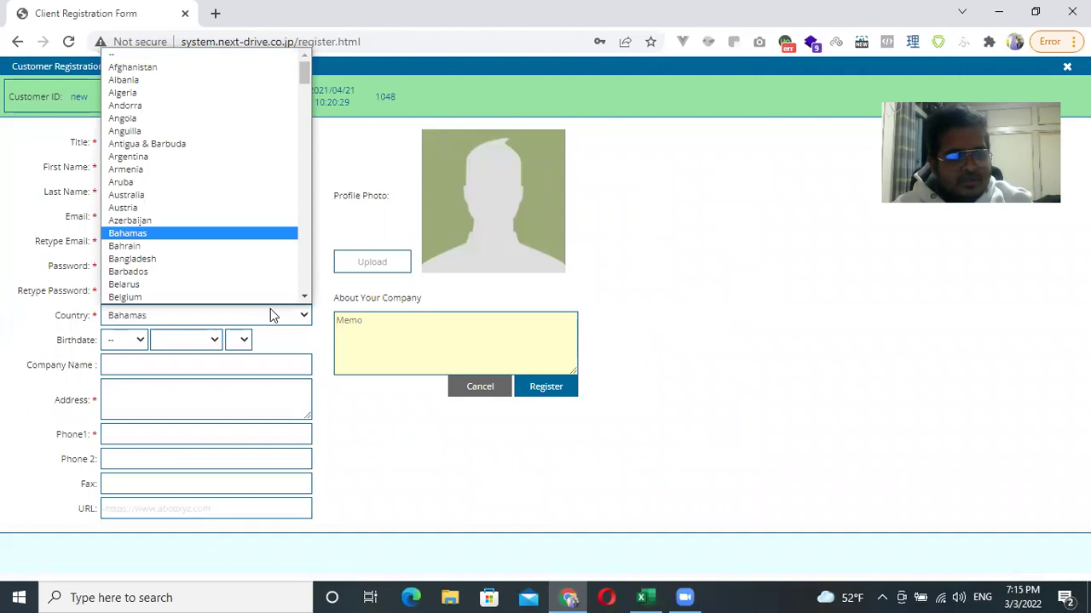
{"action": "scroll", "coordinate": [227, 270], "scroll_direction": "down", "scroll_amount": 1}
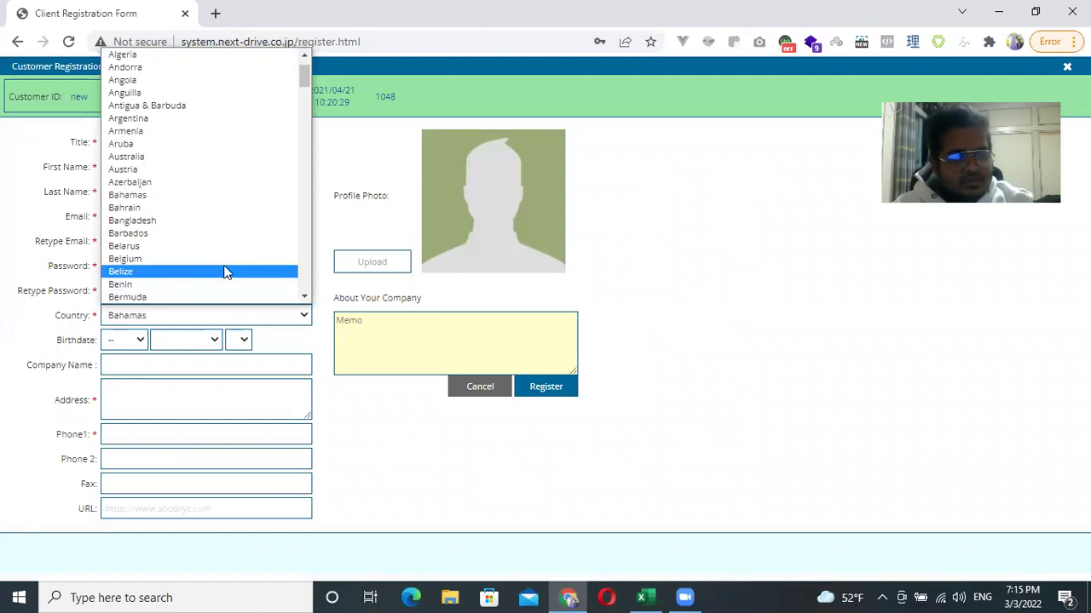
{"action": "left_click", "coordinate": [181, 225]}
{"action": "left_click", "coordinate": [139, 340]}
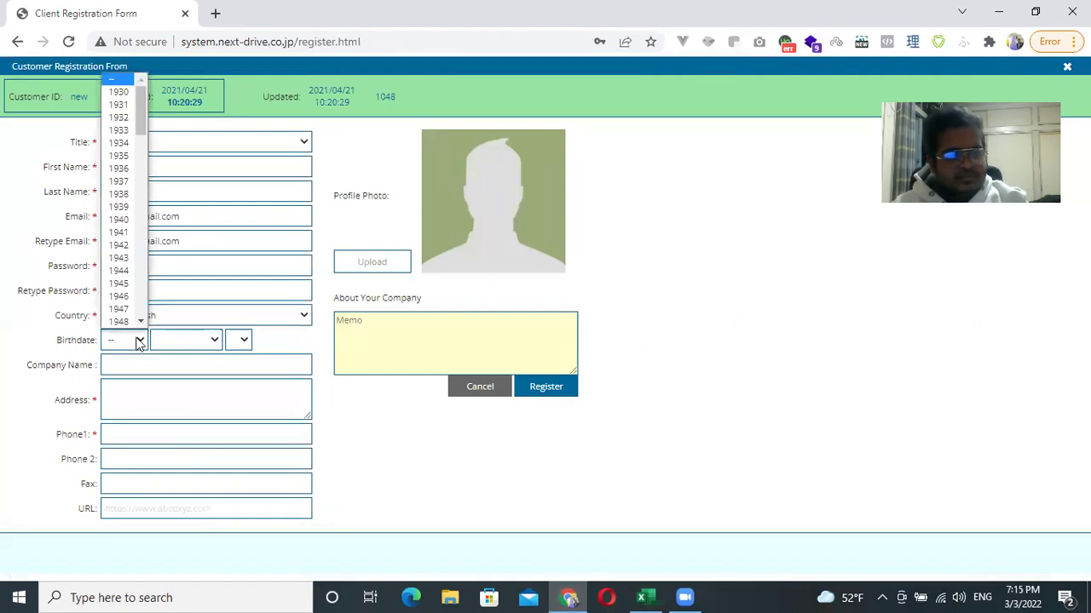
{"action": "left_click_drag", "start_coordinate": [141, 132], "coordinate": [139, 332]}
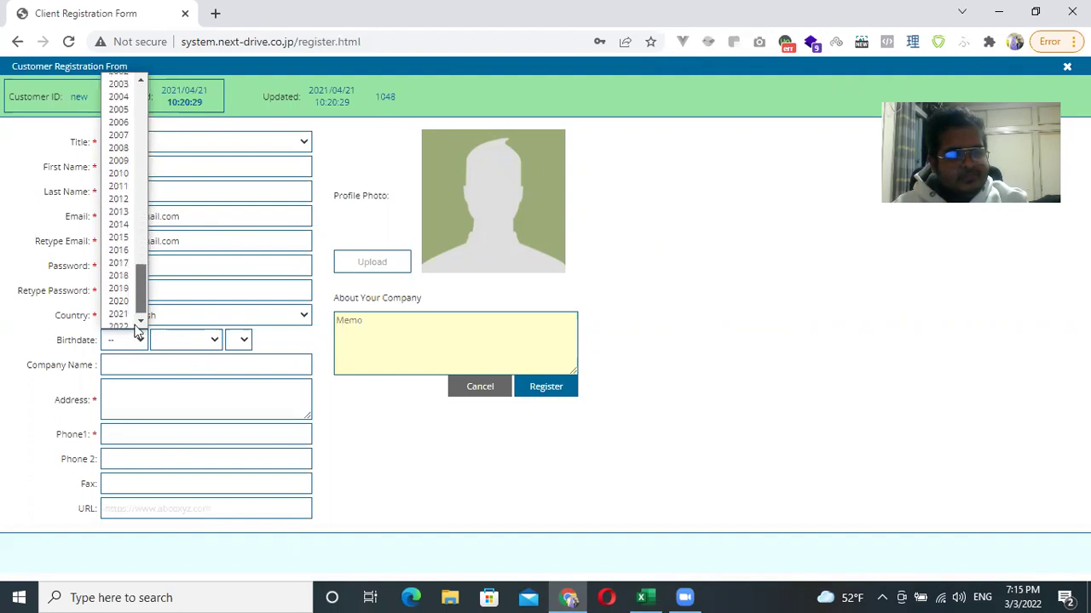
{"action": "scroll", "coordinate": [122, 236], "scroll_direction": "up", "scroll_amount": 4}
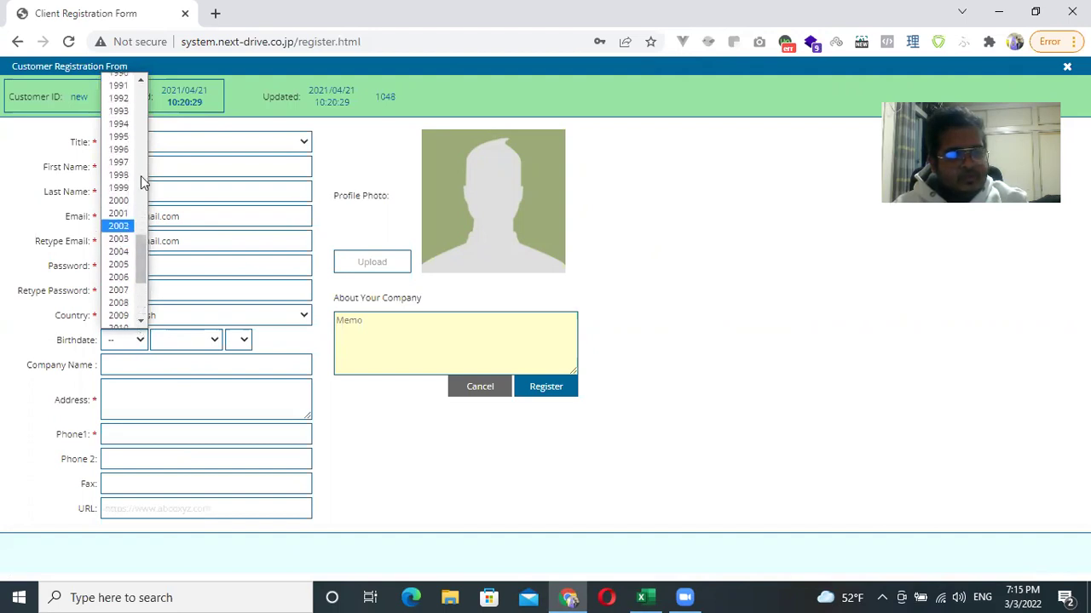
{"action": "left_click", "coordinate": [119, 86]}
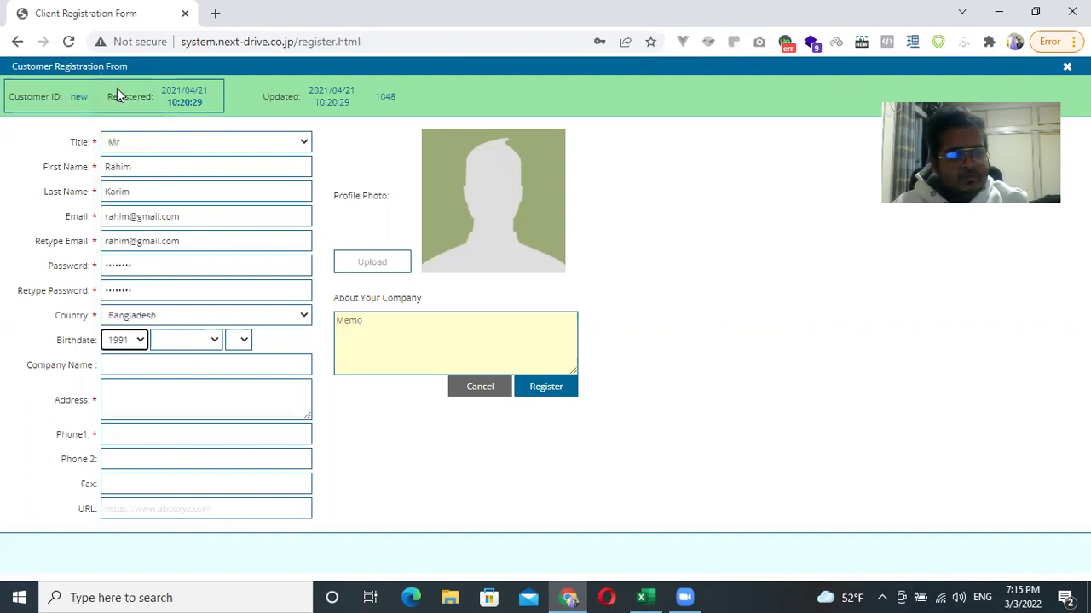
{"action": "left_click", "coordinate": [210, 345]}
{"action": "left_click", "coordinate": [207, 368]}
{"action": "left_click", "coordinate": [255, 341]}
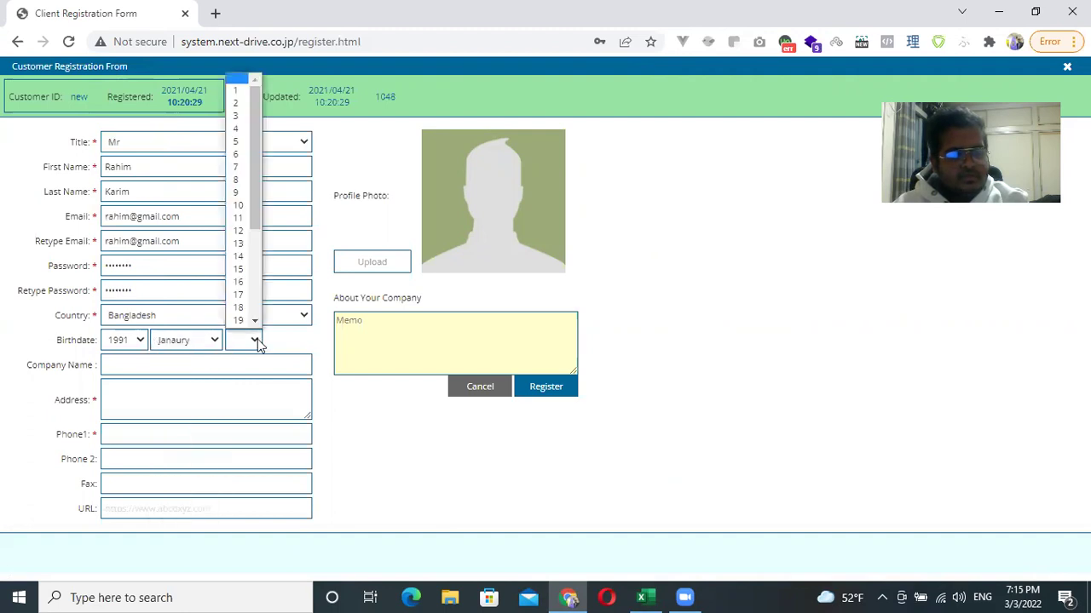
{"action": "left_click", "coordinate": [236, 102]}
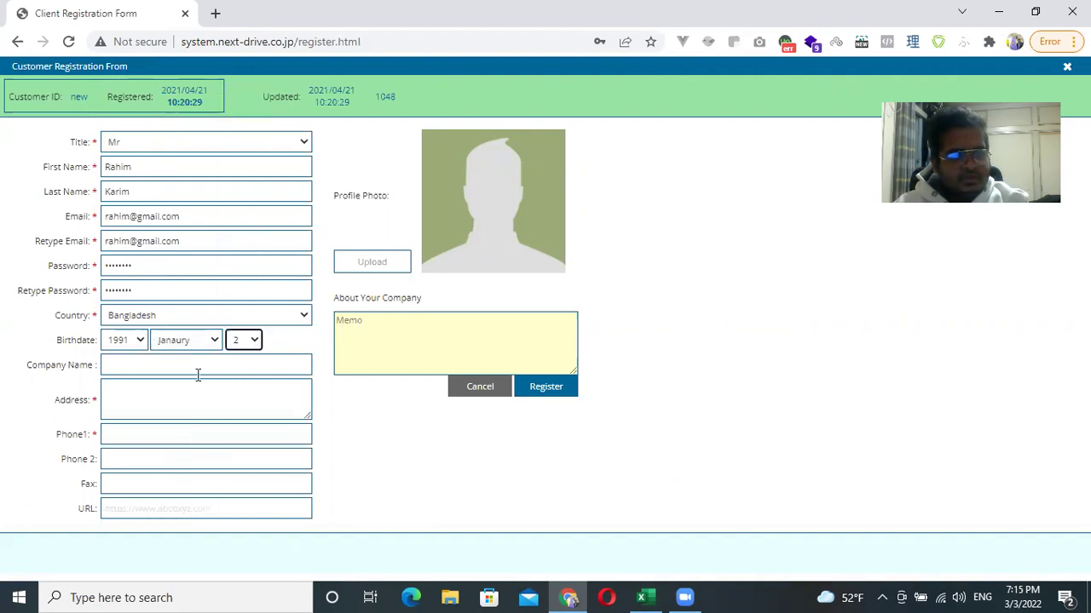
{"action": "left_click", "coordinate": [198, 368]}
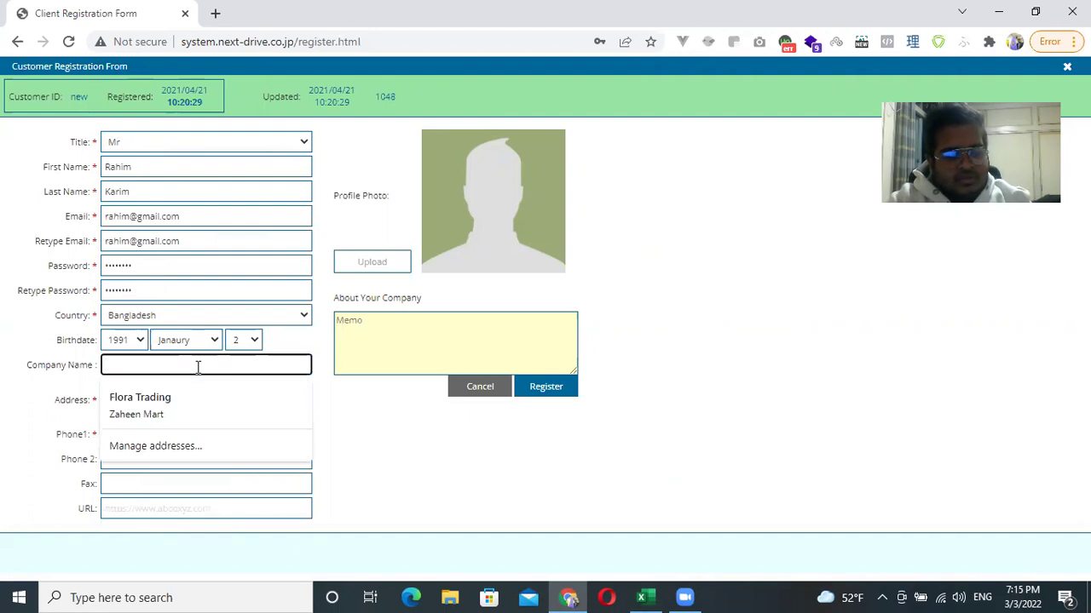
Enter company name ABC Trading and autofill the address and Phone1 from saved details.
{"action": "type", "text": "ABC"}
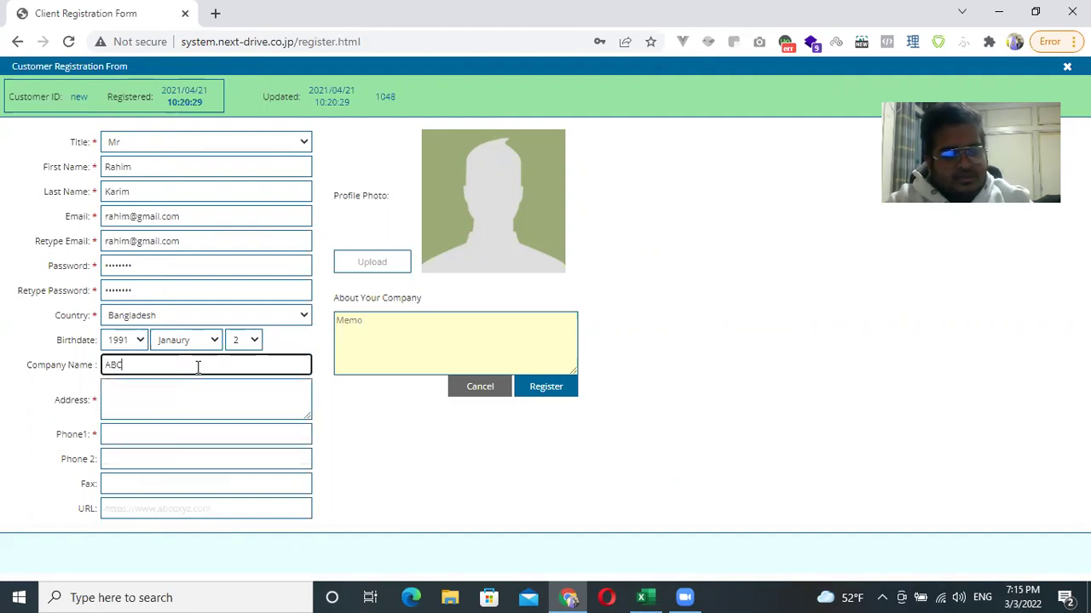
{"action": "type", "text": " Trading"}
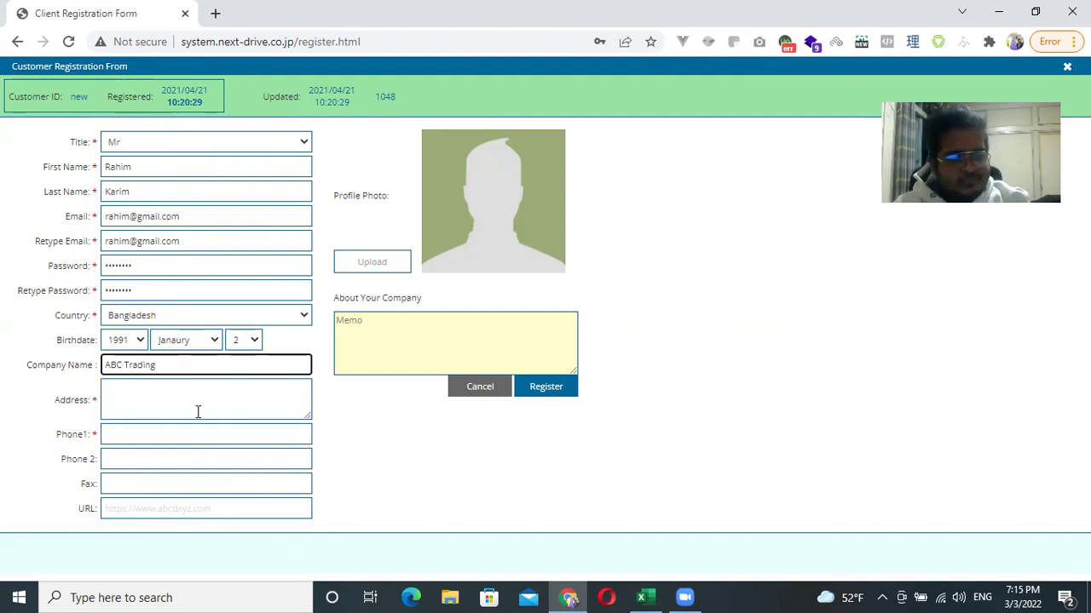
{"action": "left_click", "coordinate": [197, 411]}
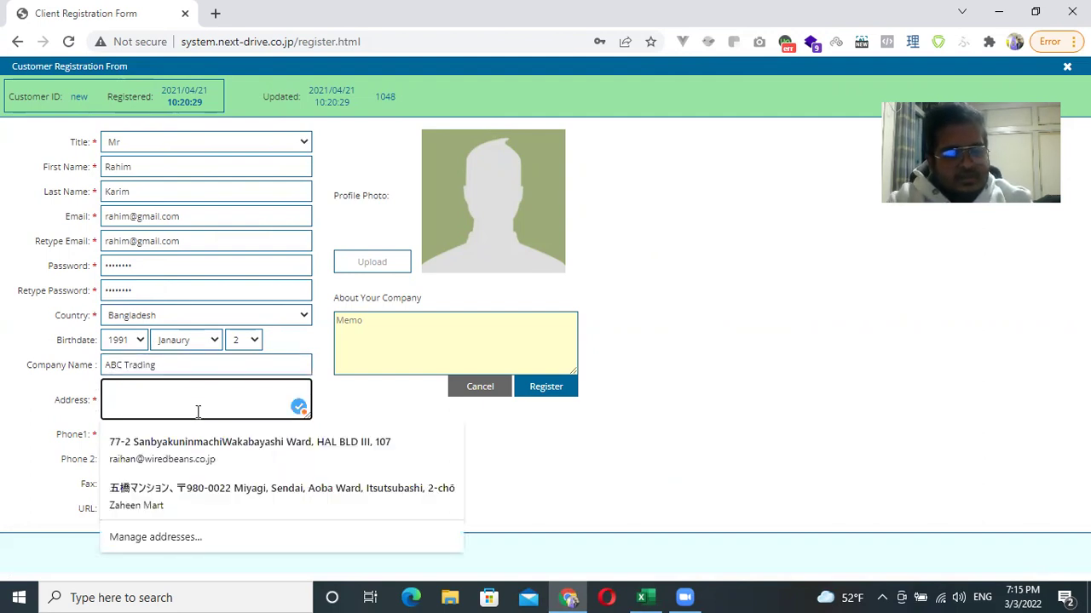
{"action": "left_click", "coordinate": [202, 451]}
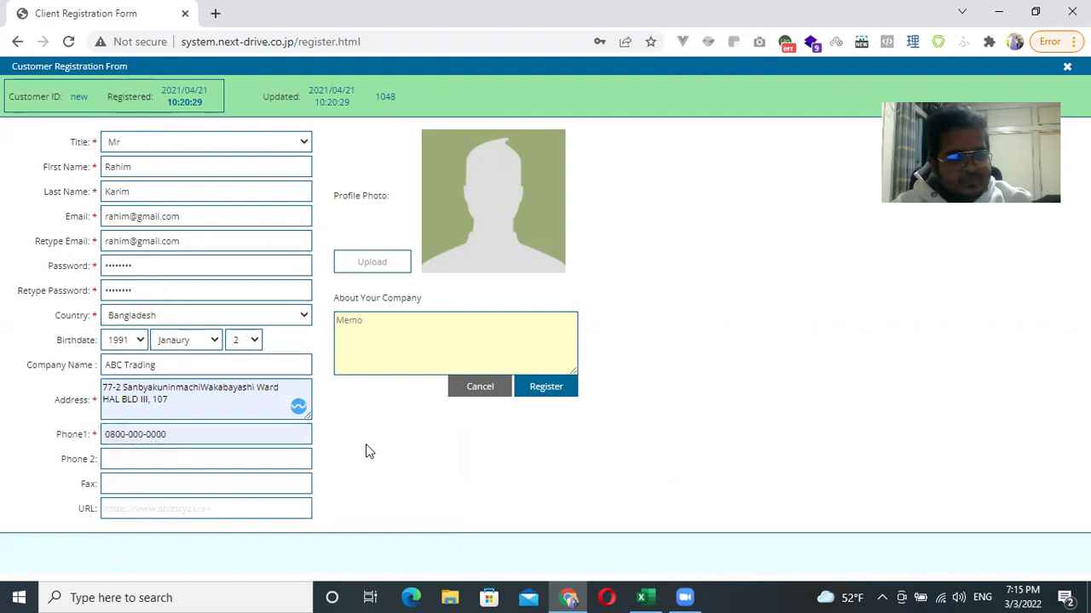
{"action": "left_click", "coordinate": [213, 433]}
{"action": "key", "text": "ctrl+a"}
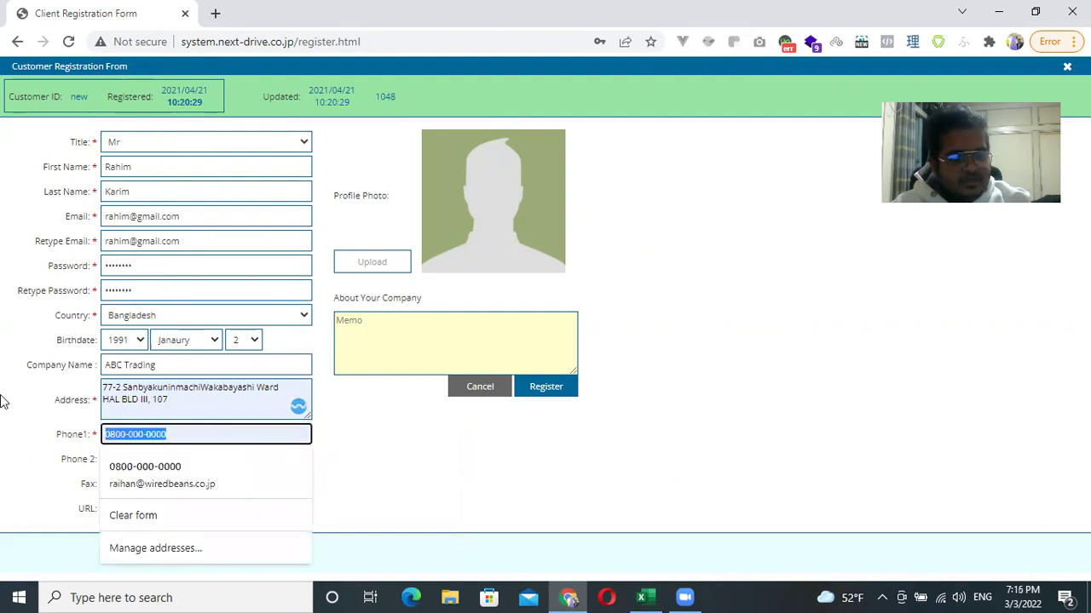
{"action": "left_click", "coordinate": [389, 454]}
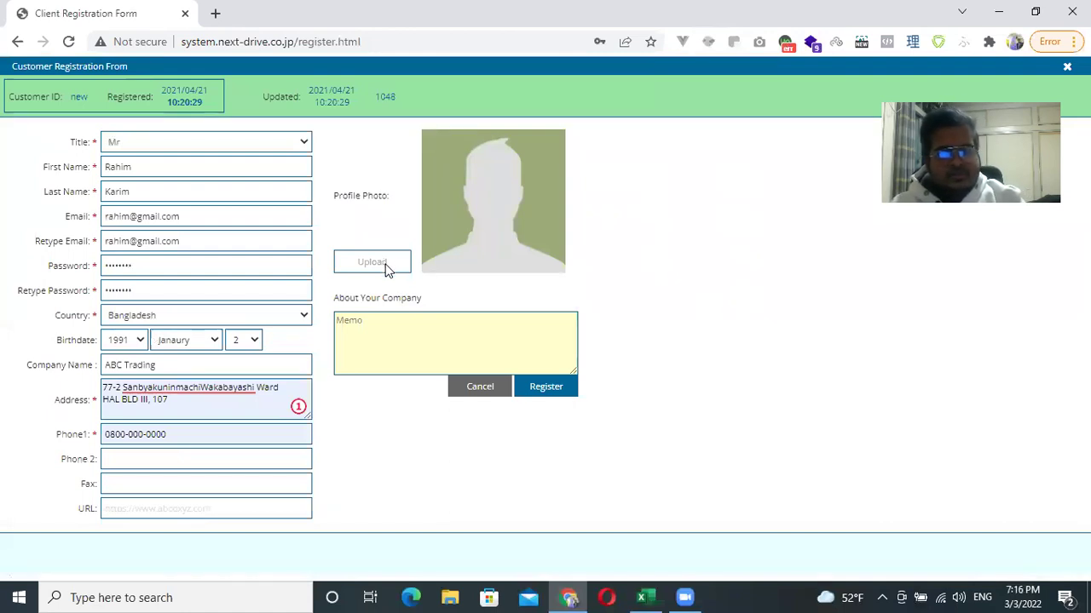
Upload the mountain photo as profile picture and register the new client.
{"action": "left_click", "coordinate": [386, 266]}
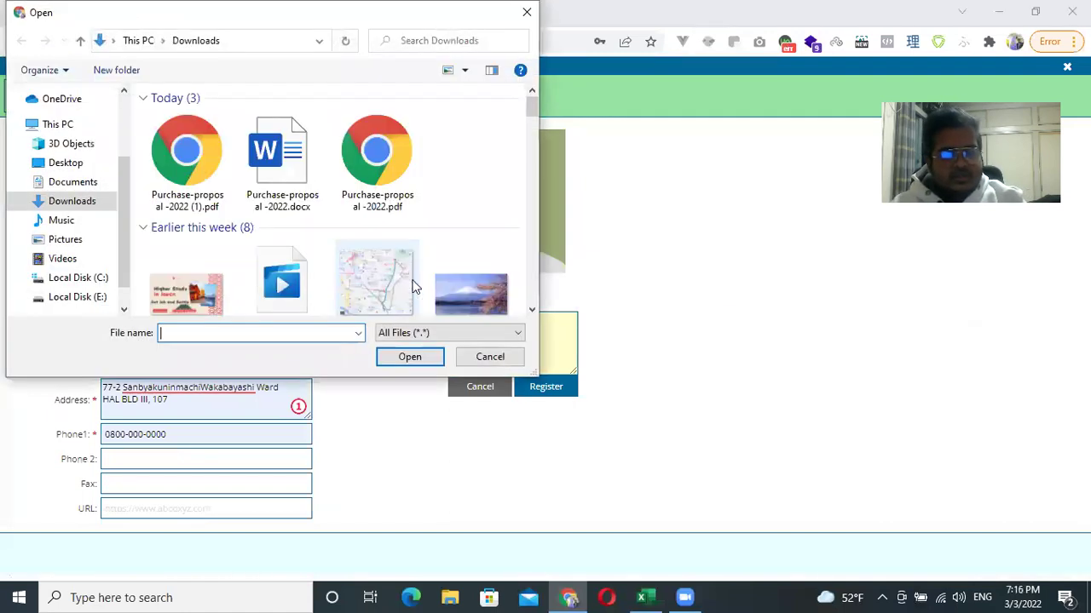
{"action": "double_click", "coordinate": [471, 288]}
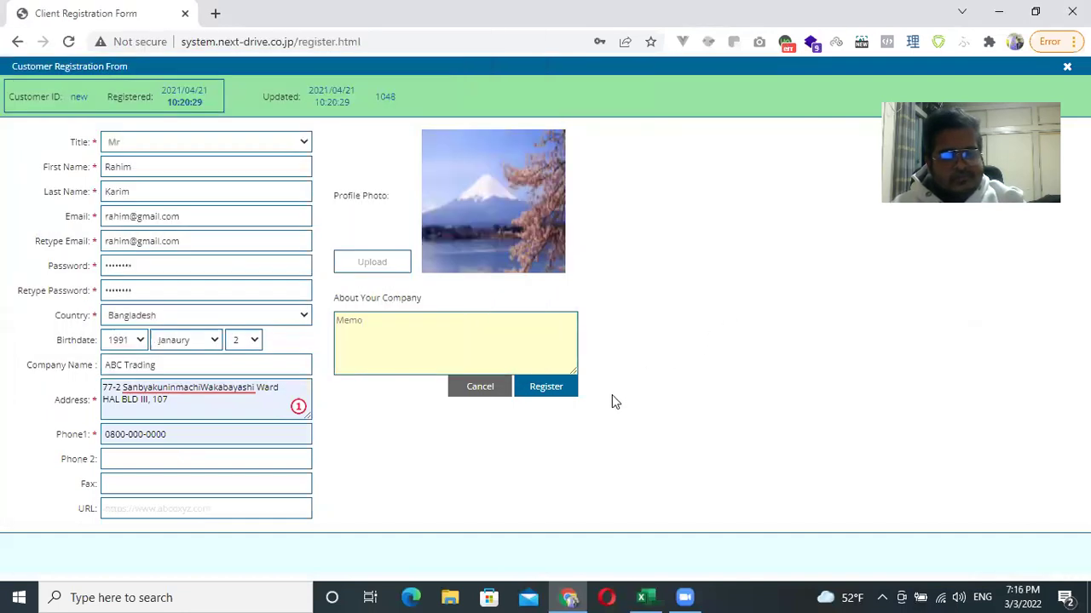
{"action": "left_click", "coordinate": [545, 387]}
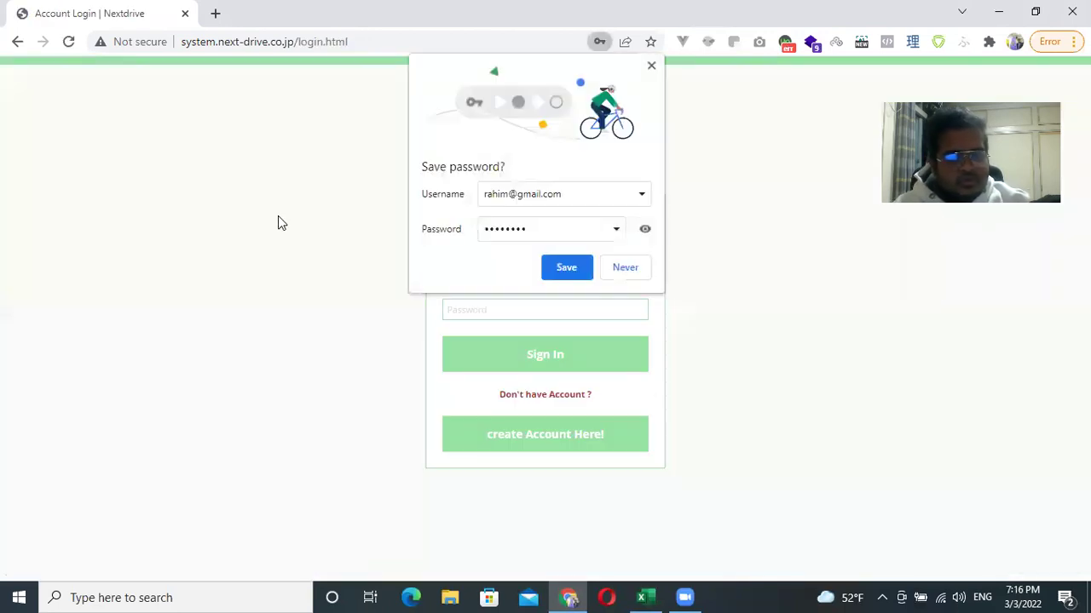
Save the new login in Chrome, then sign in with the saved username and password.
{"action": "left_click", "coordinate": [571, 198]}
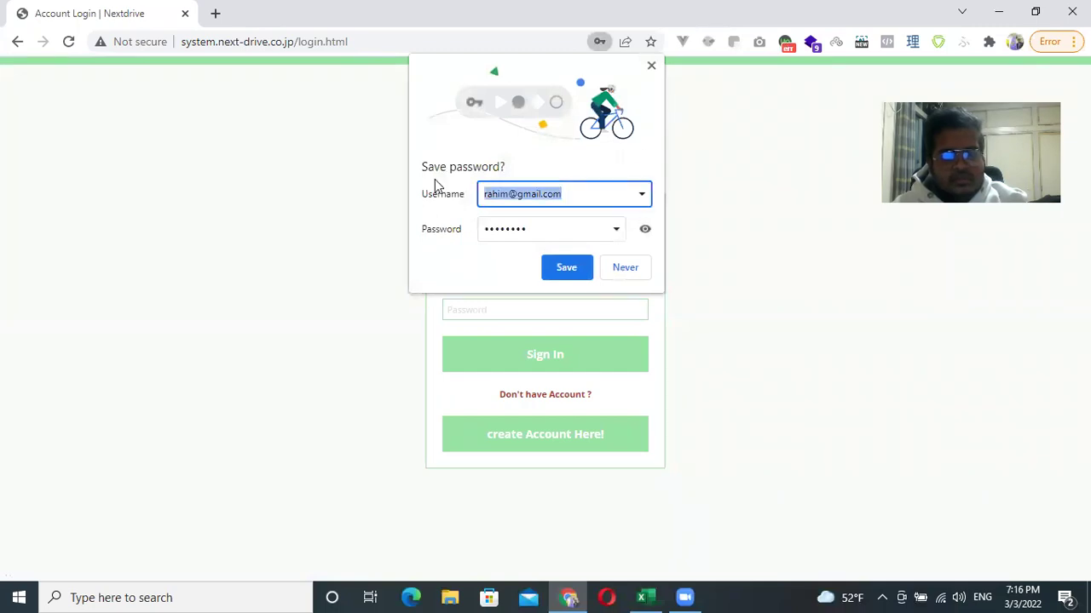
{"action": "left_click", "coordinate": [576, 273]}
{"action": "left_click", "coordinate": [539, 280]}
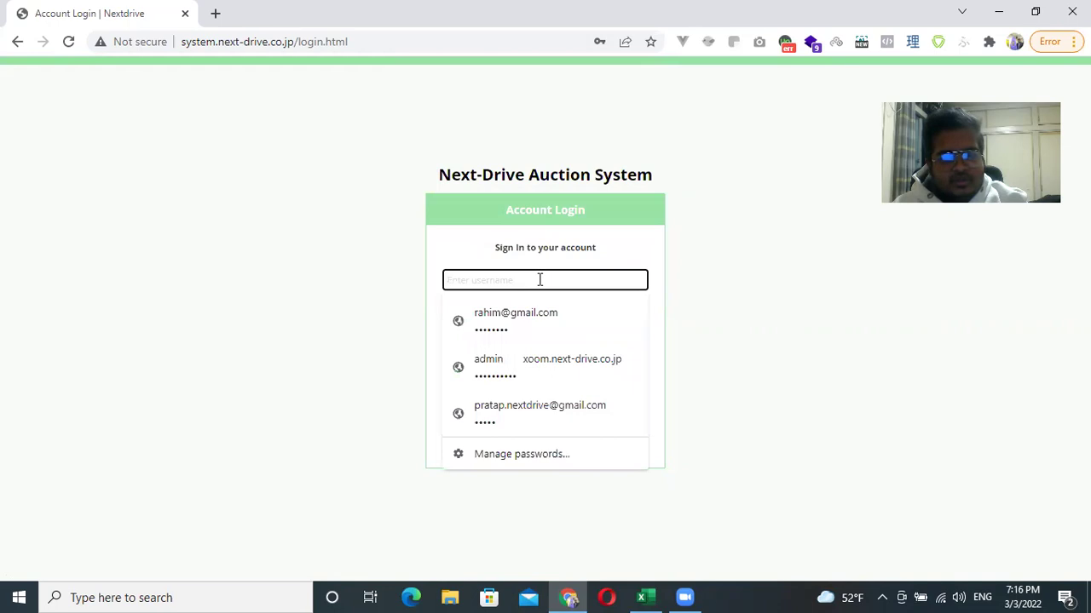
{"action": "left_click", "coordinate": [516, 321]}
{"action": "left_click", "coordinate": [744, 292]}
{"action": "left_click", "coordinate": [556, 309]}
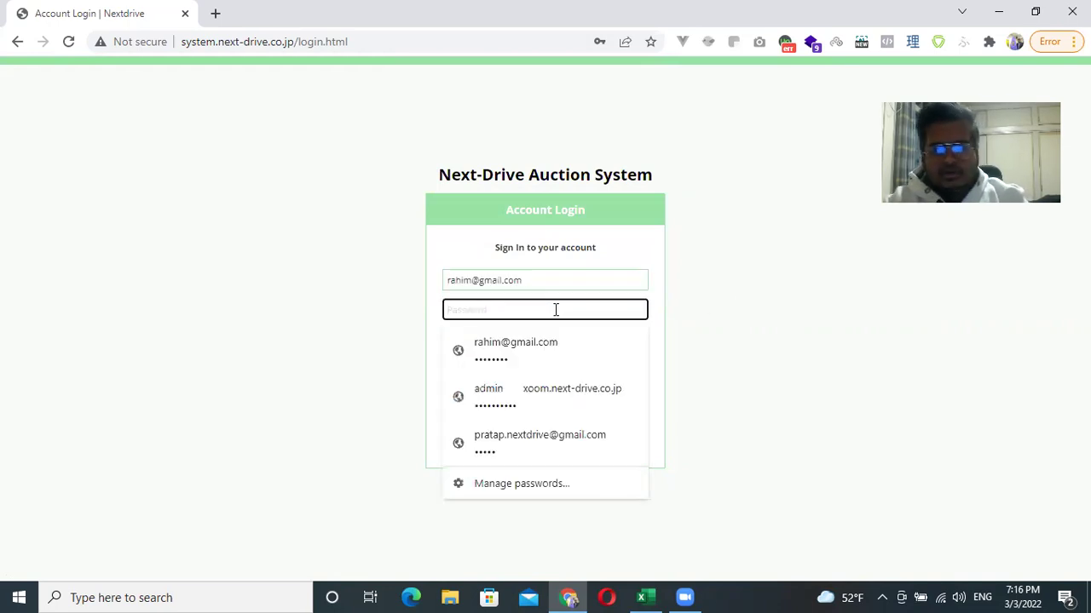
{"action": "type", "text": "•••"}
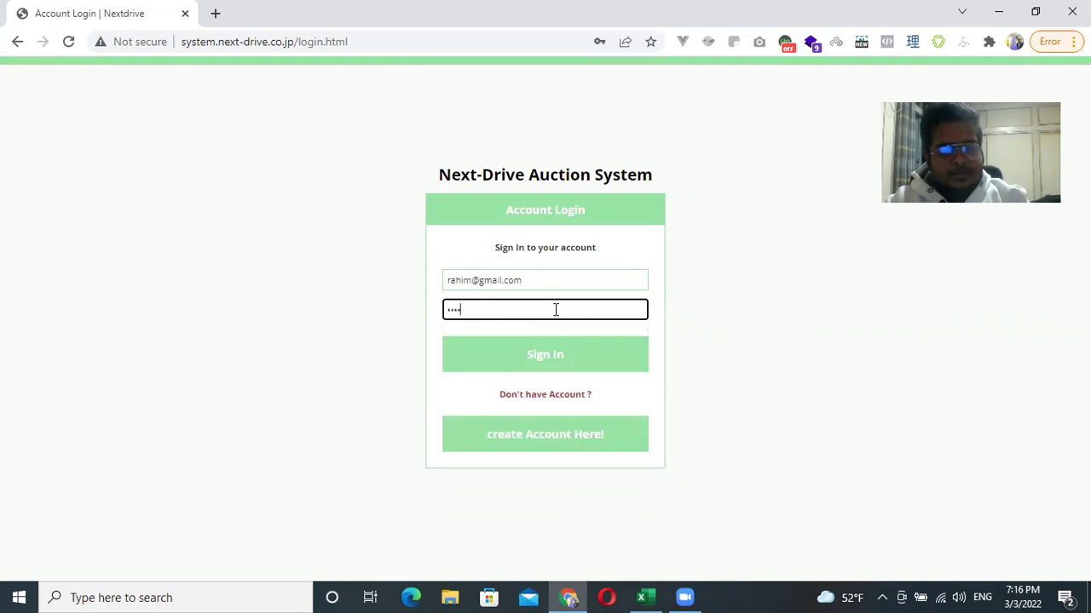
{"action": "left_click", "coordinate": [568, 365]}
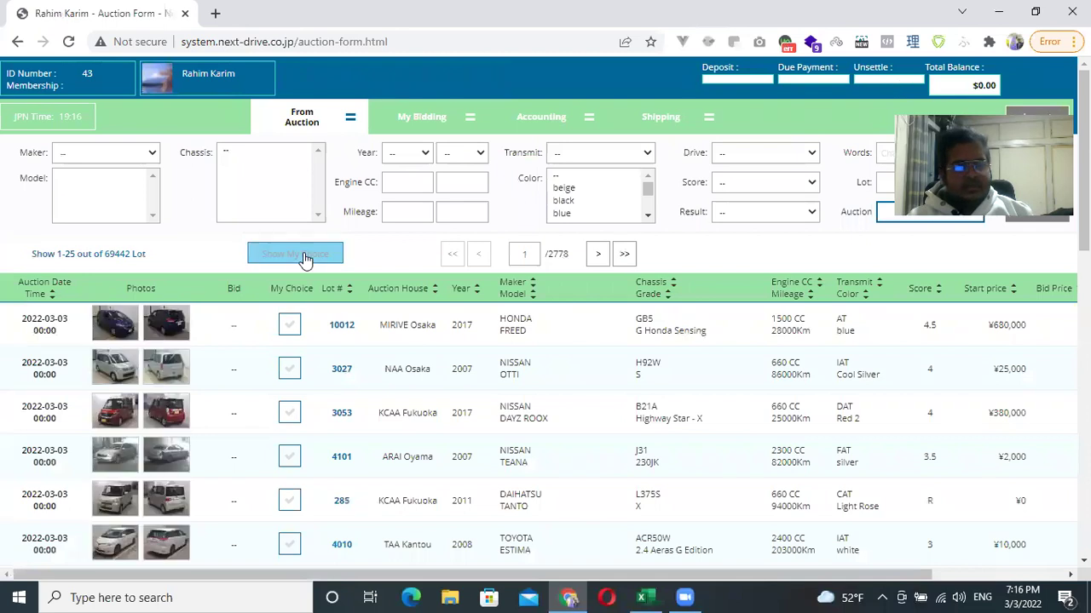
Set the search maker to TOYOTA and the model to PREMIO.
{"action": "left_click", "coordinate": [152, 154]}
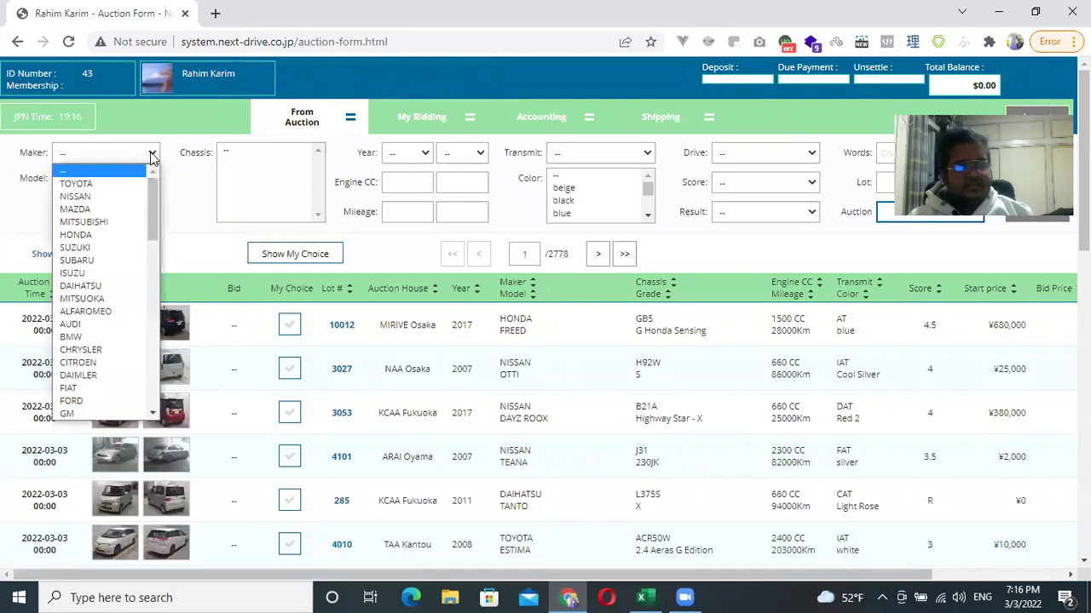
{"action": "left_click", "coordinate": [88, 184]}
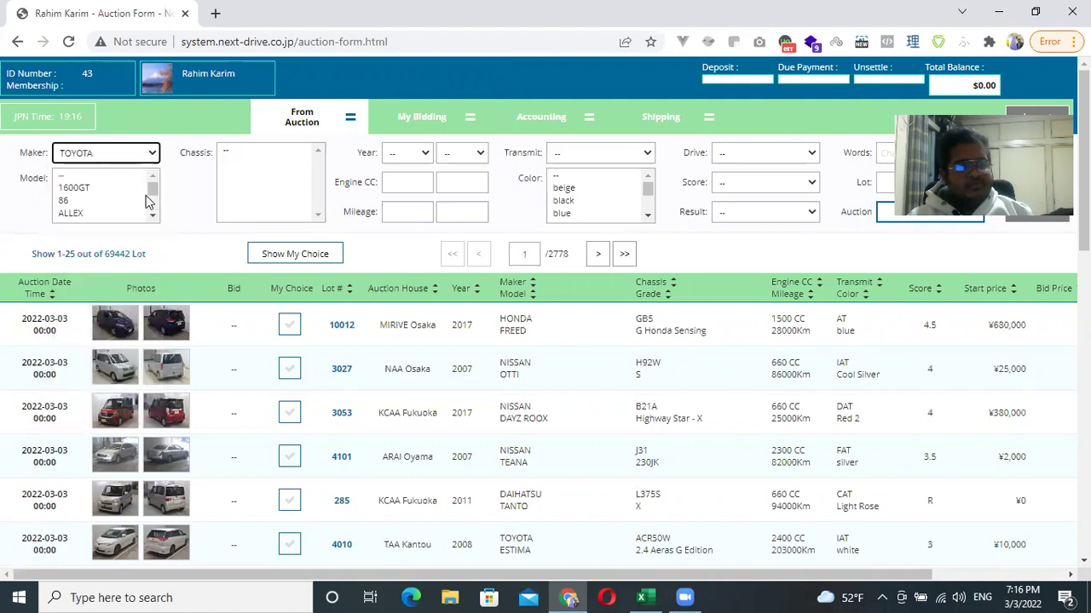
{"action": "left_click", "coordinate": [106, 199]}
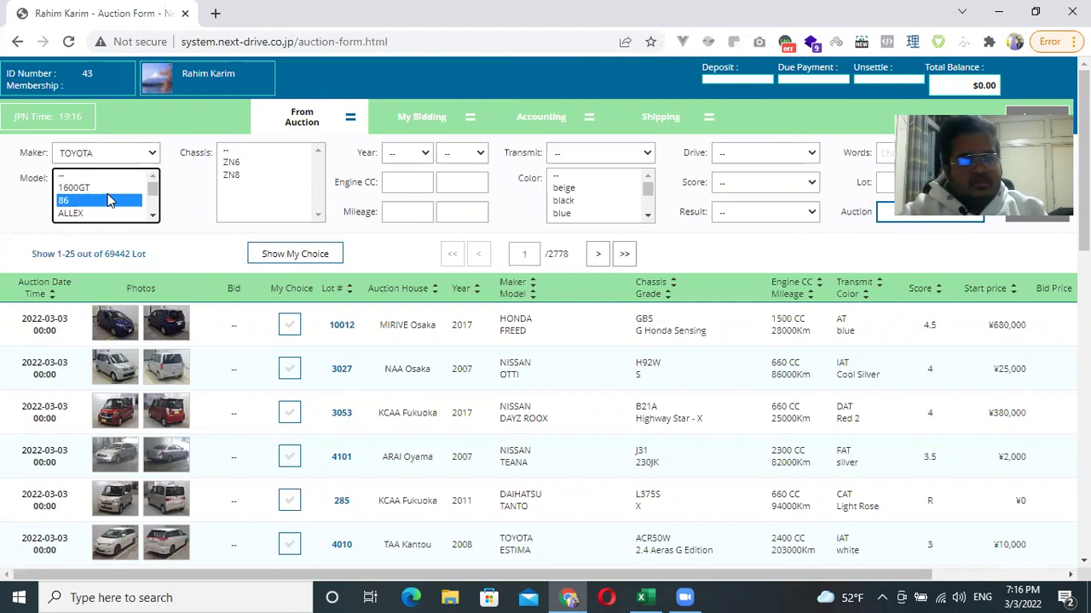
{"action": "key", "text": "p"}
{"action": "key", "text": "Down"}
{"action": "key", "text": "Down"}
{"action": "key", "text": "Down"}
{"action": "key", "text": "Down"}
{"action": "key", "text": "Down"}
{"action": "key", "text": "Down"}
{"action": "key", "text": "Down"}
{"action": "key", "text": "Down"}
{"action": "key", "text": "Down"}
{"action": "key", "text": "Down"}
{"action": "key", "text": "Down"}
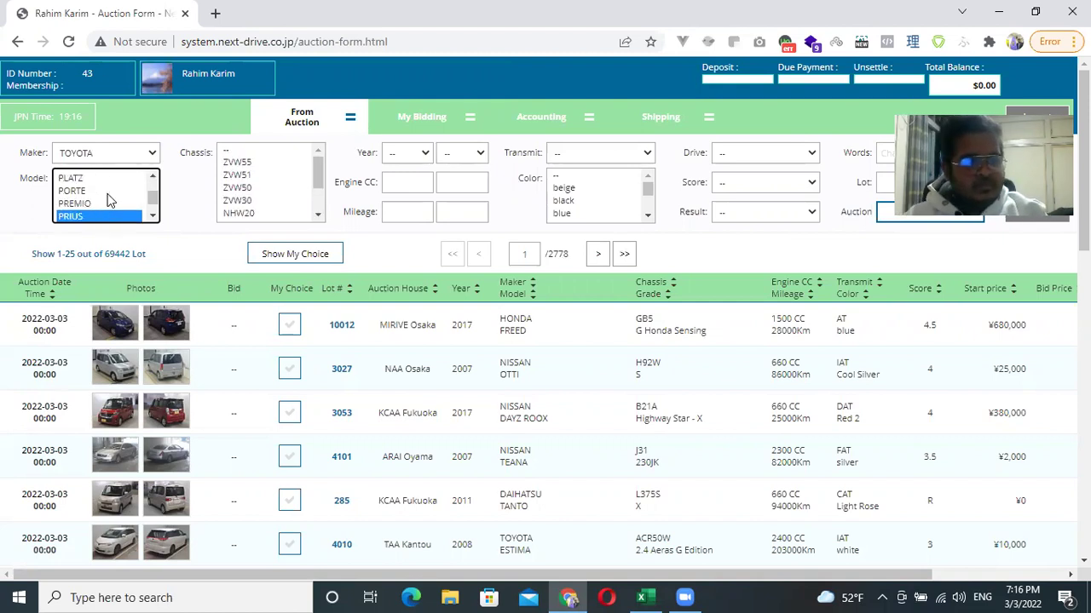
{"action": "left_click", "coordinate": [81, 204]}
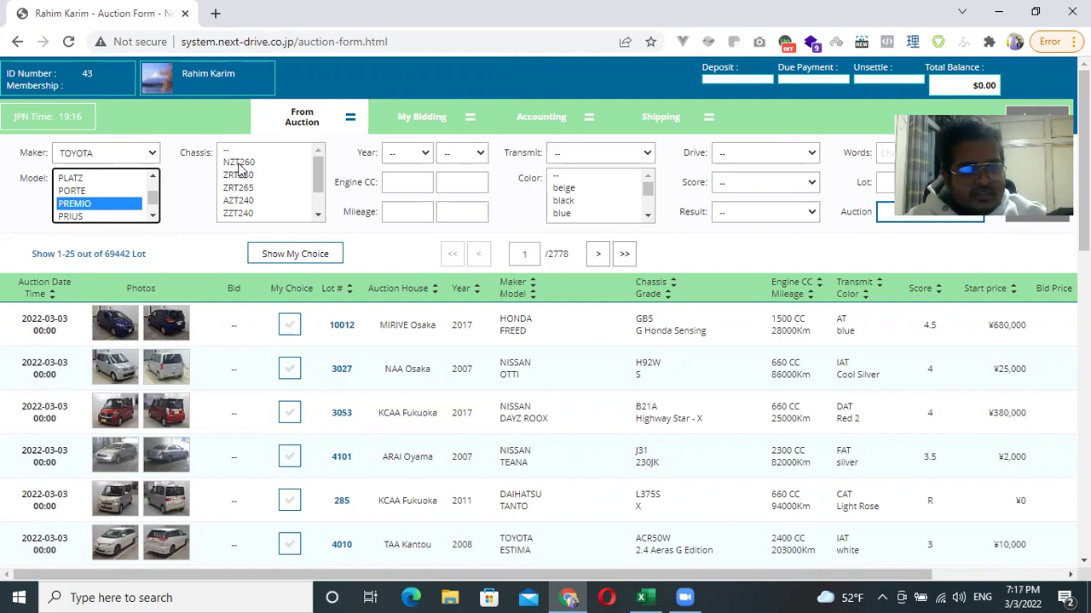
Filter by chassis NZT260 and years 2017 to 2021, then run the search.
{"action": "left_click", "coordinate": [239, 163]}
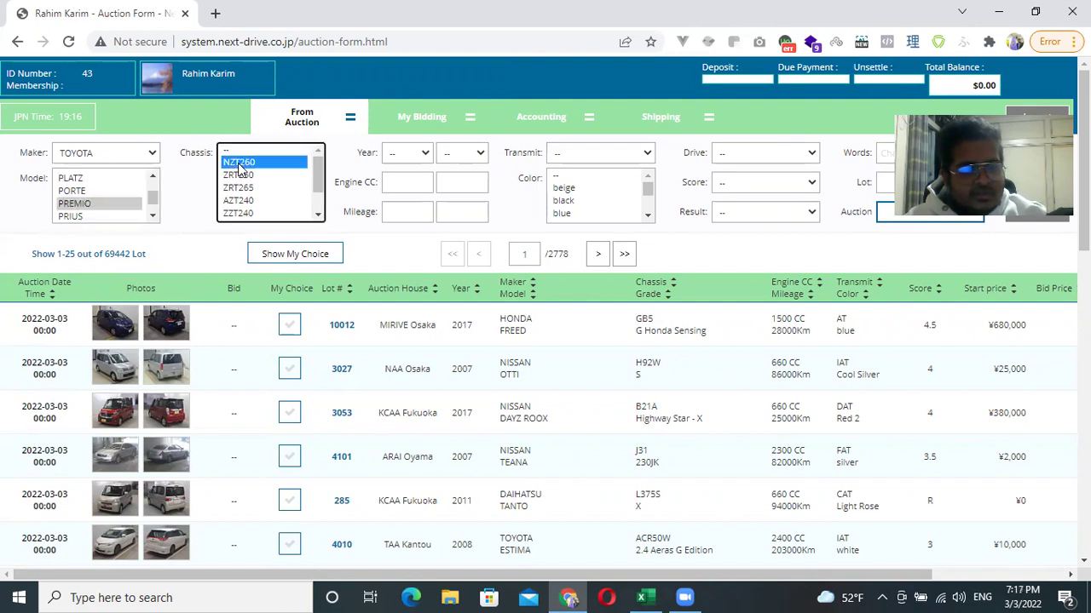
{"action": "left_click", "coordinate": [424, 153]}
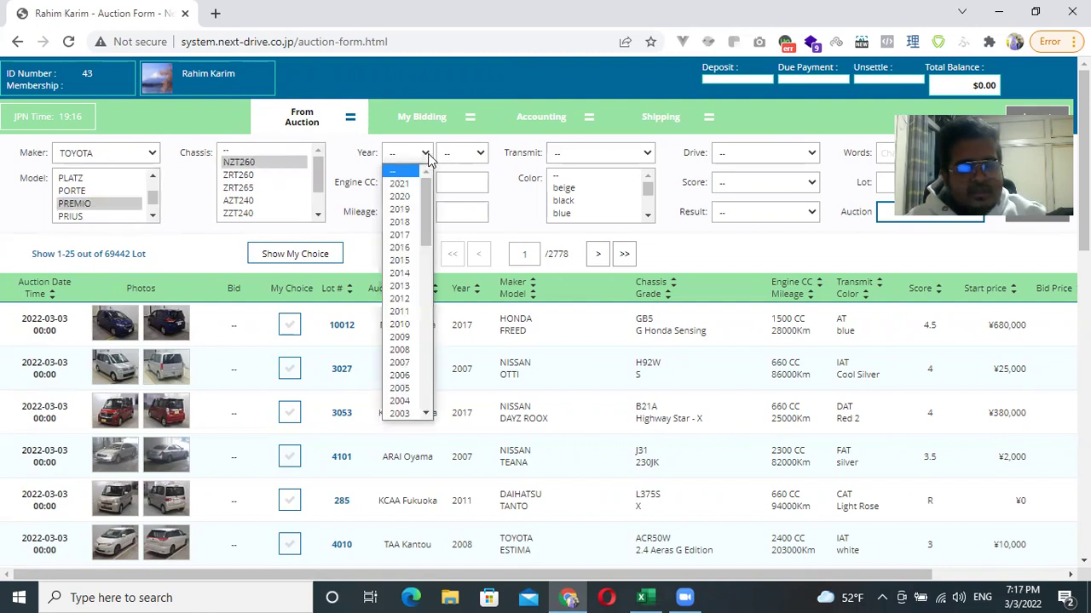
{"action": "left_click", "coordinate": [415, 236]}
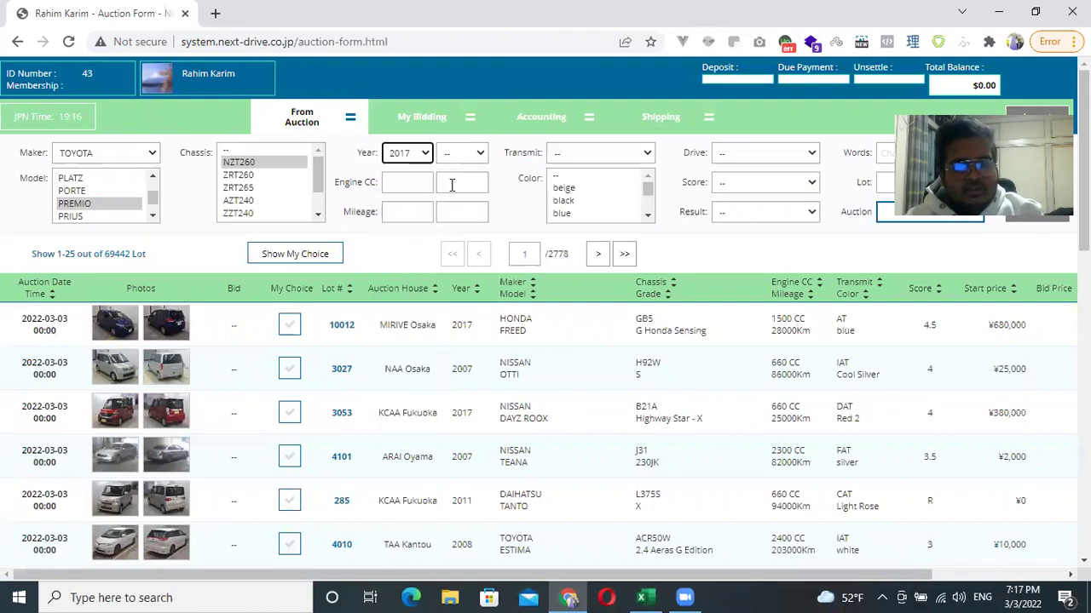
{"action": "left_click", "coordinate": [478, 154]}
{"action": "left_click", "coordinate": [461, 186]}
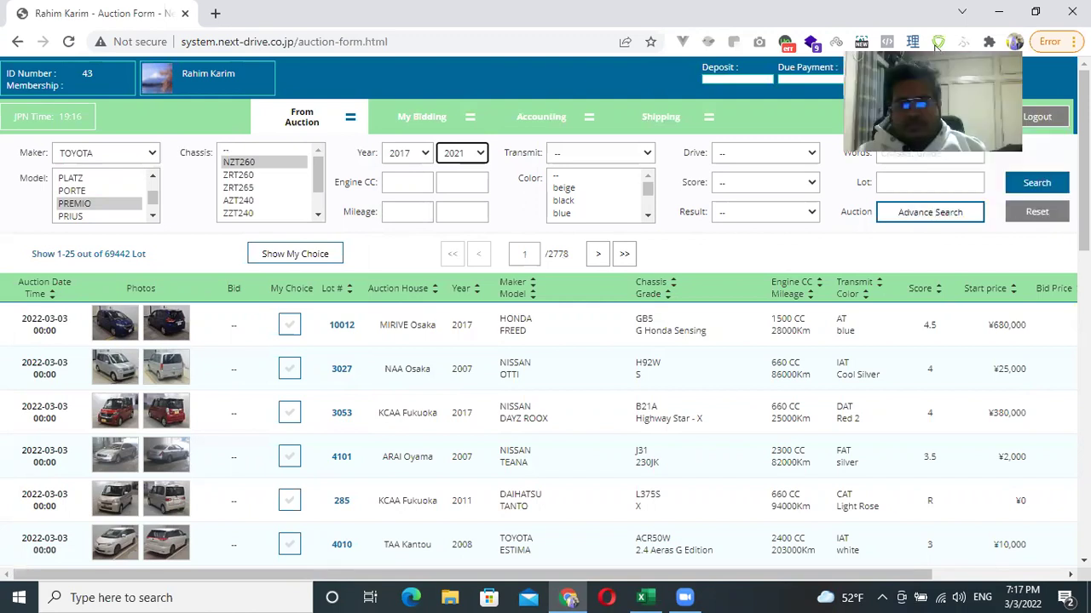
{"action": "left_click", "coordinate": [1012, 193]}
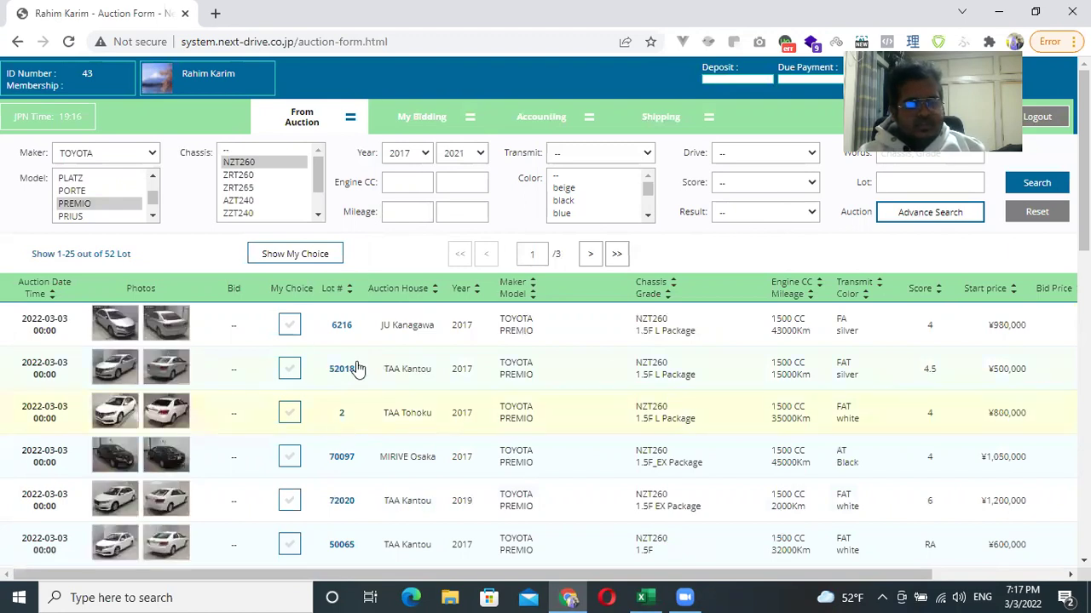
Browse the 52 Premio results and move to page 2, lots 26–50.
{"action": "scroll", "coordinate": [358, 368], "scroll_direction": "down", "scroll_amount": 3}
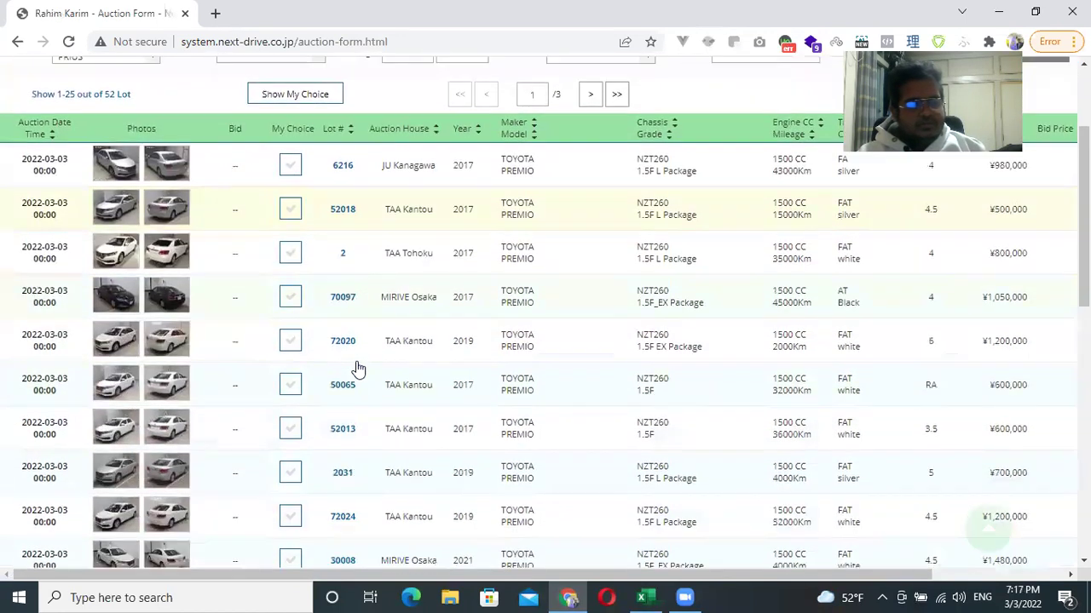
{"action": "scroll", "coordinate": [357, 368], "scroll_direction": "down", "scroll_amount": 2}
{"action": "scroll", "coordinate": [358, 365], "scroll_direction": "up", "scroll_amount": 5}
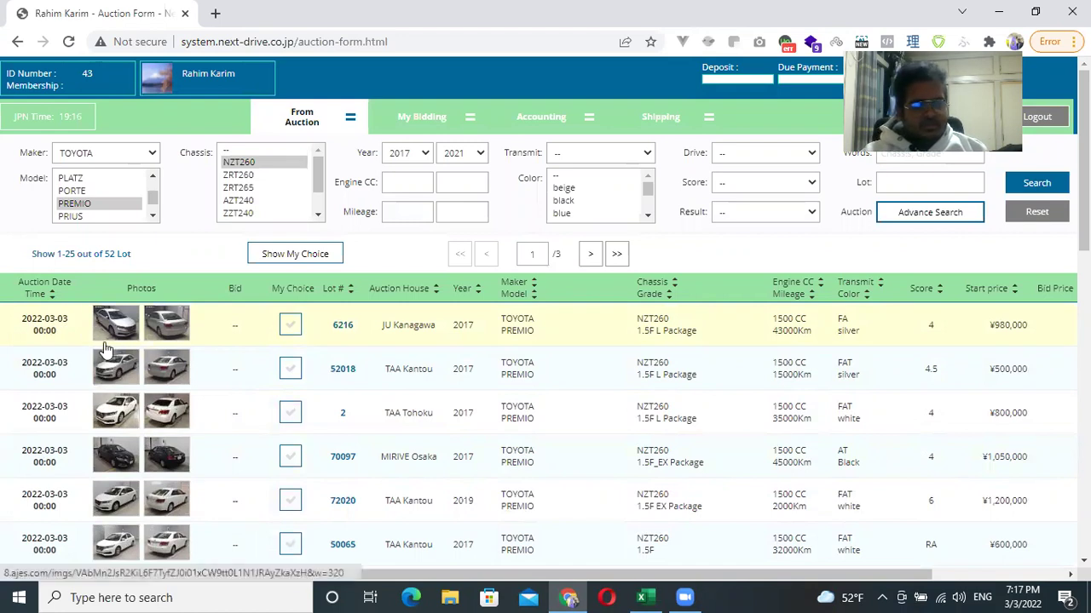
{"action": "scroll", "coordinate": [80, 374], "scroll_direction": "down", "scroll_amount": 6}
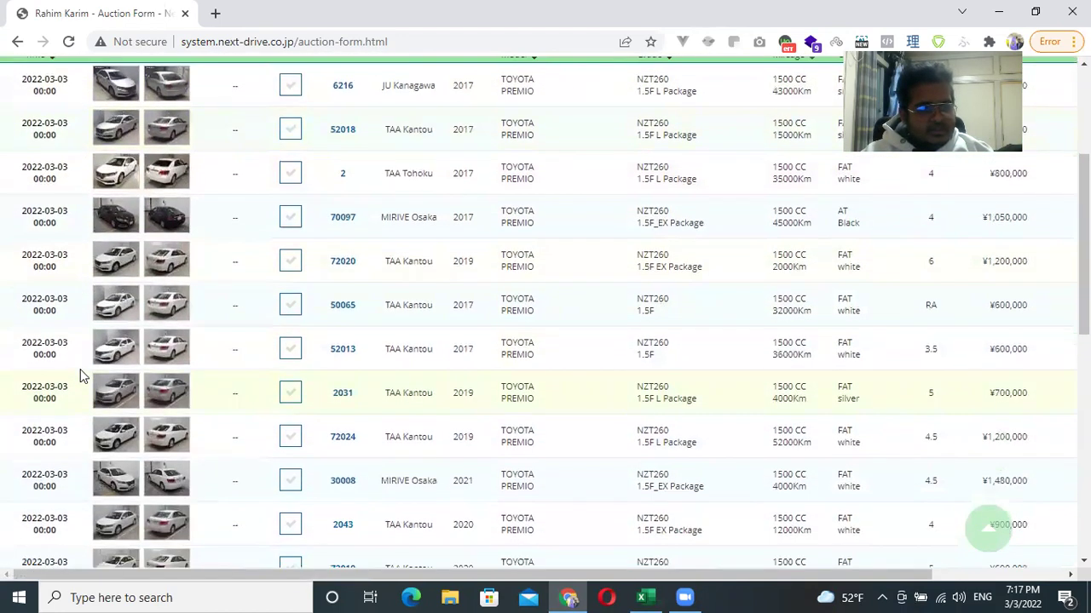
{"action": "scroll", "coordinate": [81, 375], "scroll_direction": "down", "scroll_amount": 3}
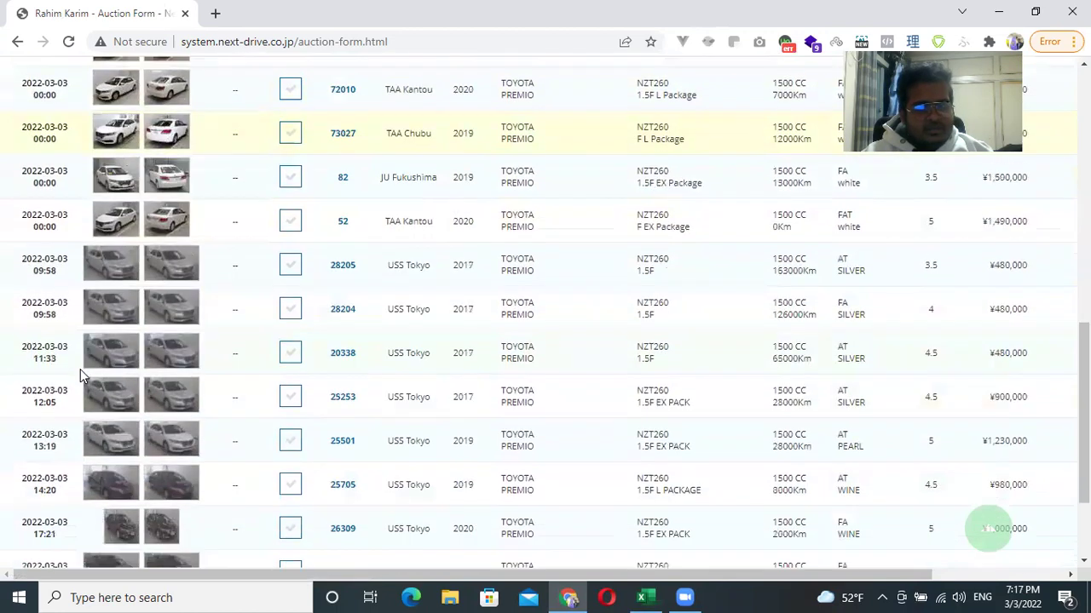
{"action": "scroll", "coordinate": [80, 369], "scroll_direction": "down", "scroll_amount": 1}
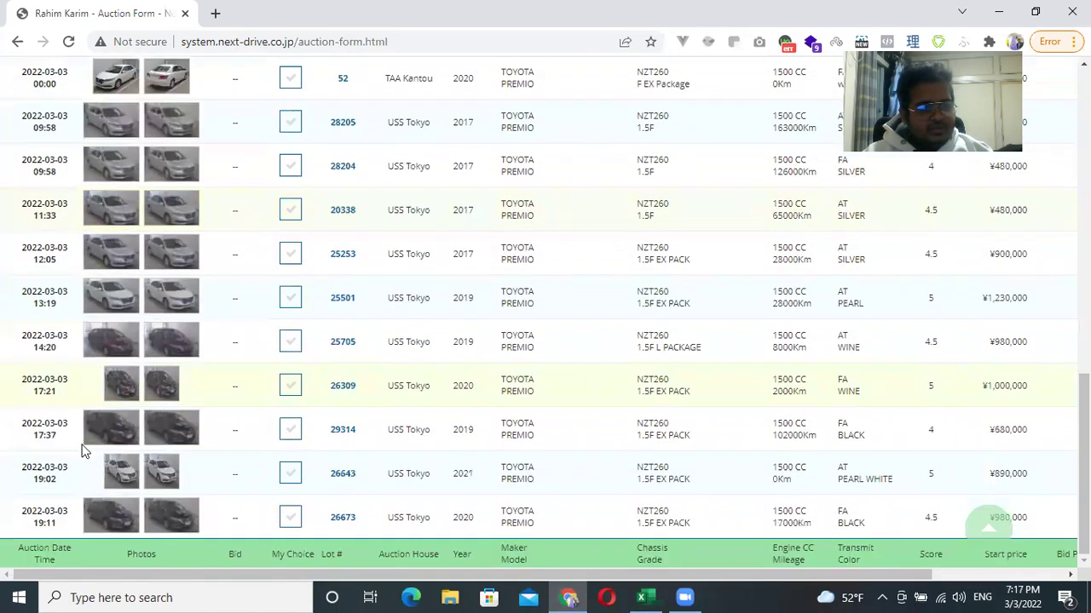
{"action": "scroll", "coordinate": [108, 455], "scroll_direction": "up", "scroll_amount": 5}
{"action": "scroll", "coordinate": [107, 455], "scroll_direction": "up", "scroll_amount": 5}
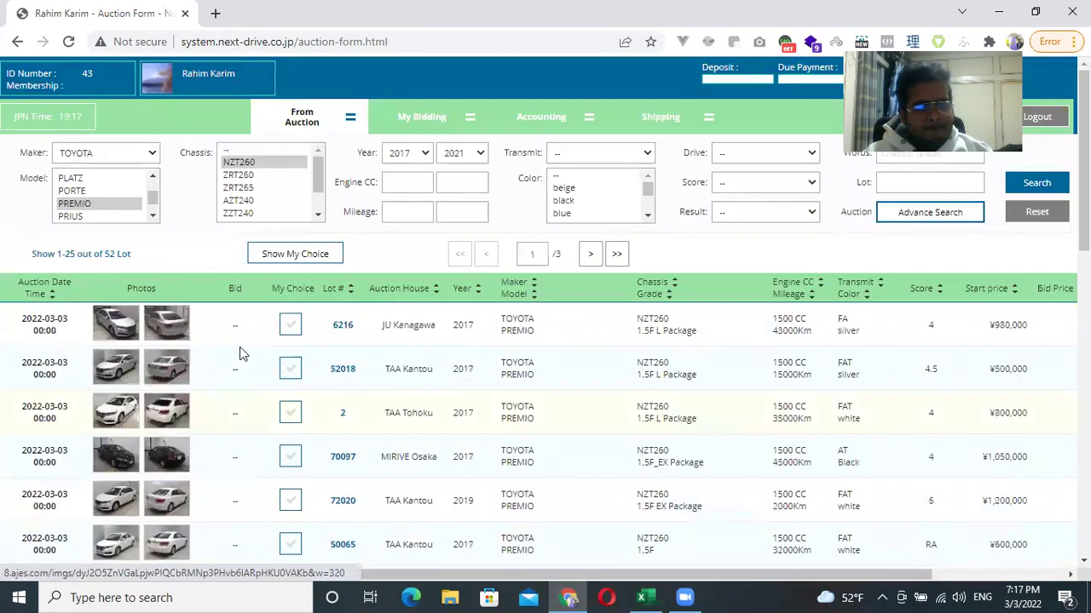
{"action": "left_click", "coordinate": [593, 266]}
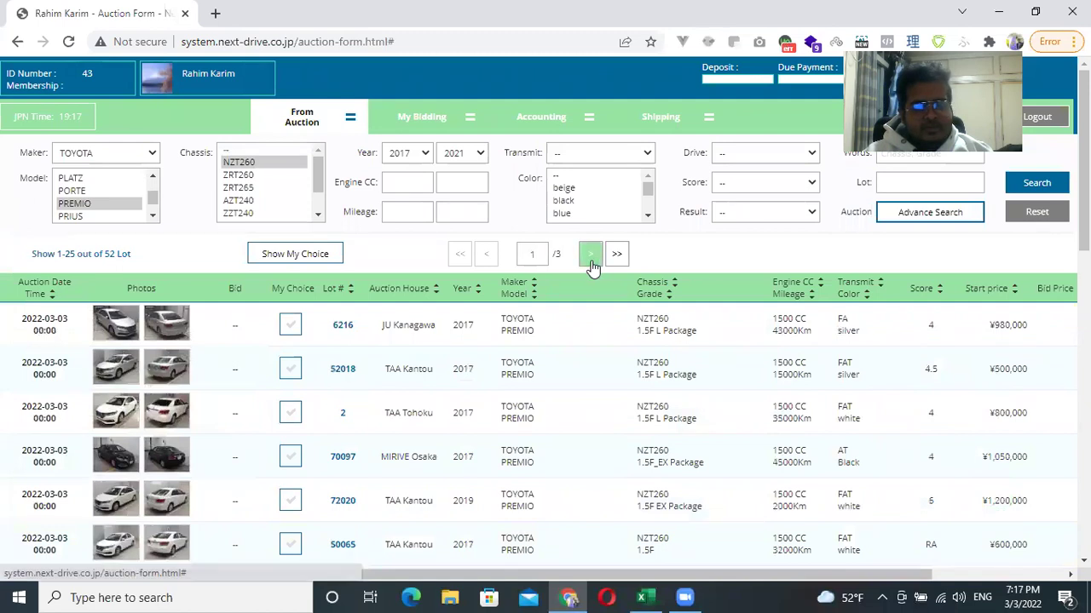
{"action": "scroll", "coordinate": [219, 394], "scroll_direction": "down", "scroll_amount": 1}
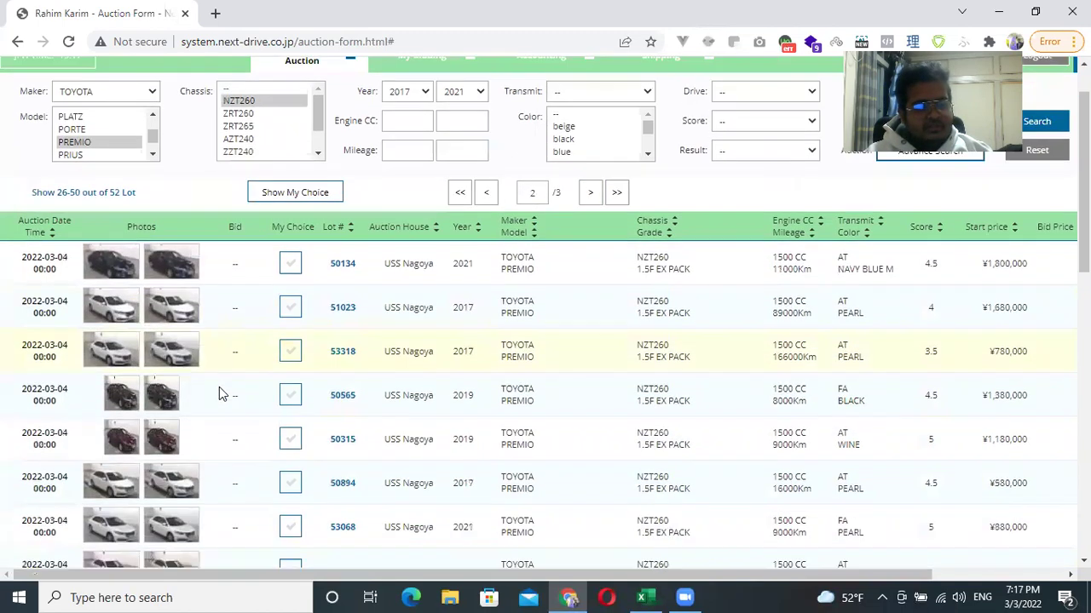
{"action": "scroll", "coordinate": [45, 239], "scroll_direction": "down", "scroll_amount": 1}
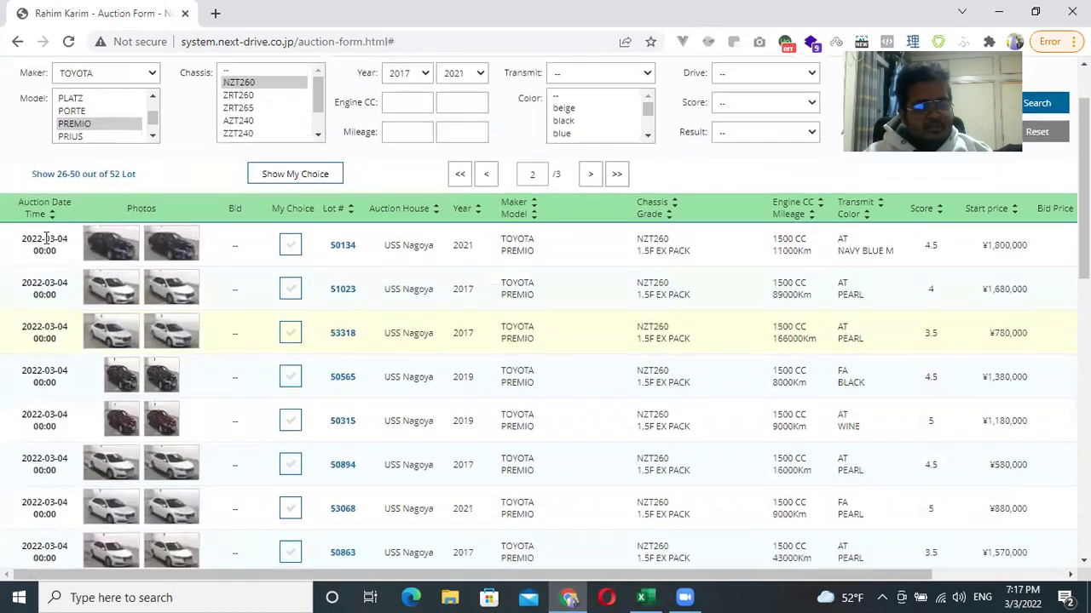
{"action": "left_click", "coordinate": [342, 246]}
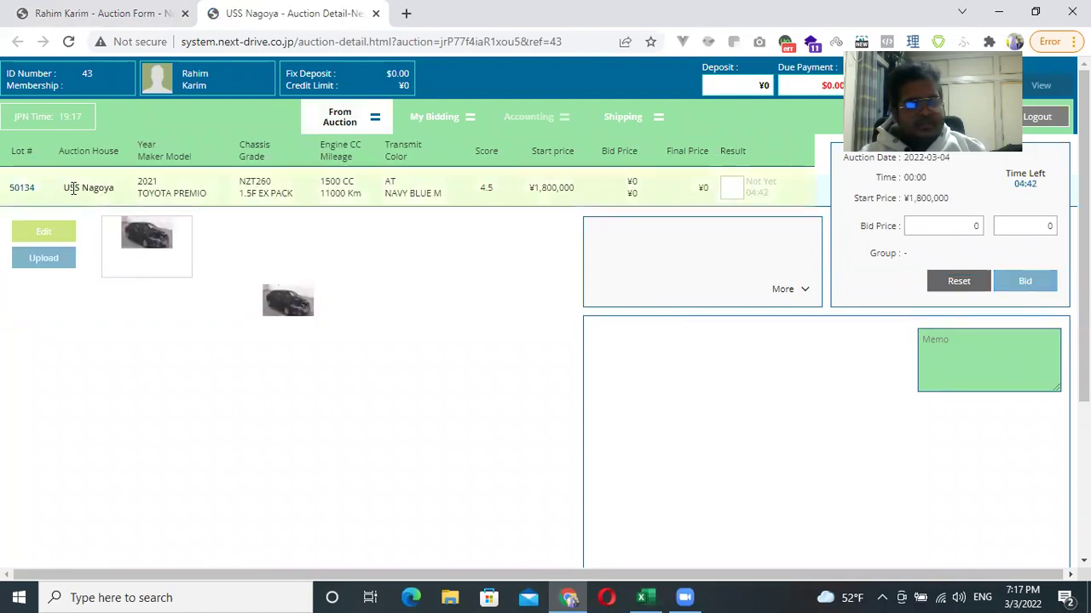
{"action": "double_click", "coordinate": [21, 186]}
{"action": "left_click_drag", "start_coordinate": [64, 189], "coordinate": [312, 204]}
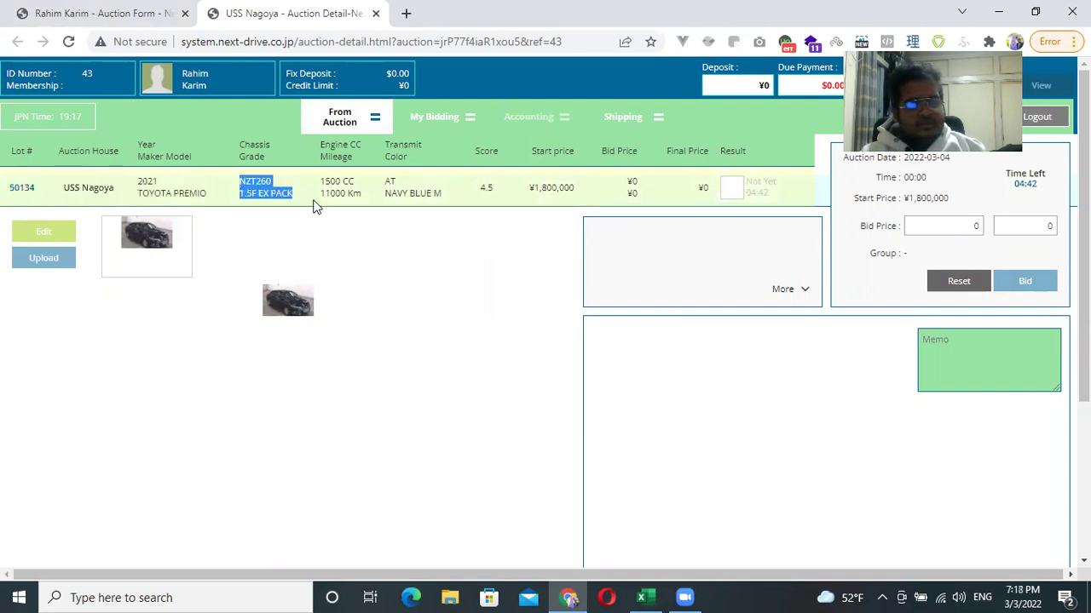
{"action": "left_click_drag", "start_coordinate": [384, 179], "coordinate": [433, 190]}
{"action": "left_click", "coordinate": [477, 198]}
{"action": "left_click_drag", "start_coordinate": [546, 187], "coordinate": [639, 183]}
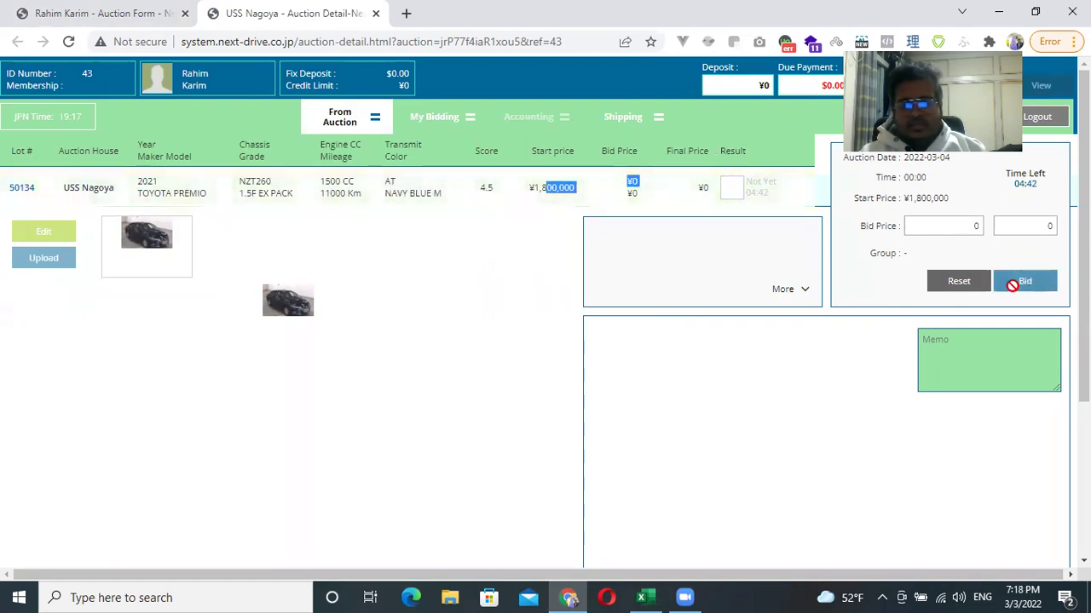
{"action": "double_click", "coordinate": [978, 227]}
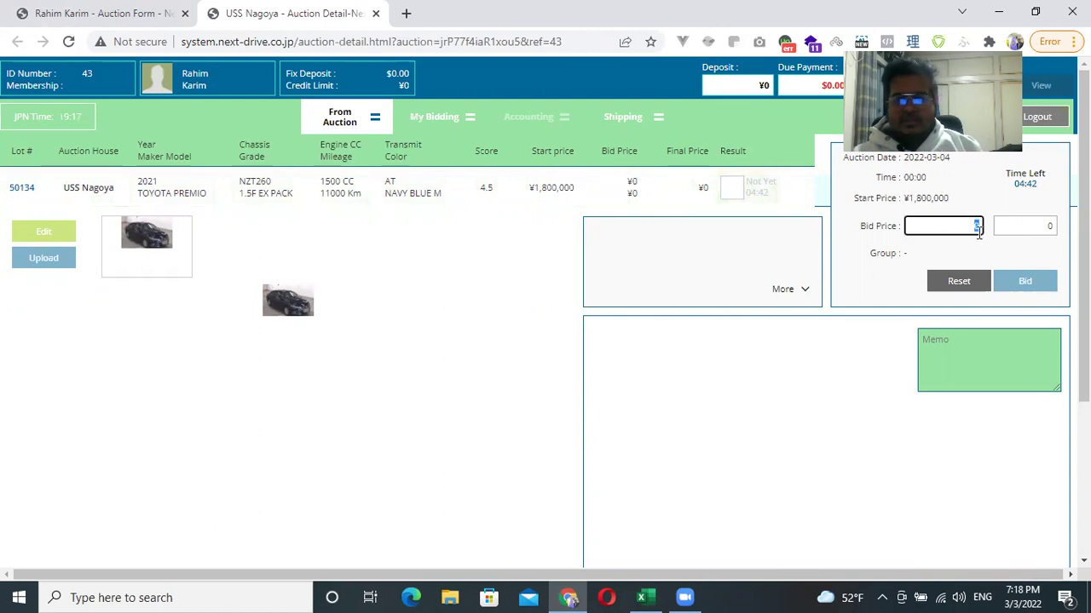
{"action": "left_click", "coordinate": [942, 247]}
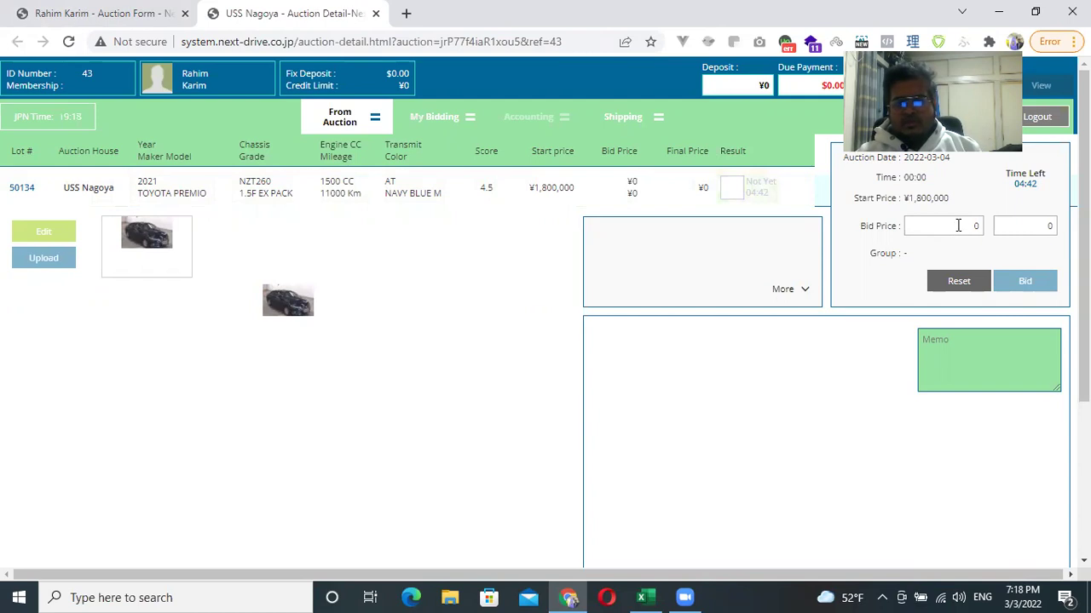
{"action": "double_click", "coordinate": [884, 200]}
{"action": "left_click", "coordinate": [910, 200]}
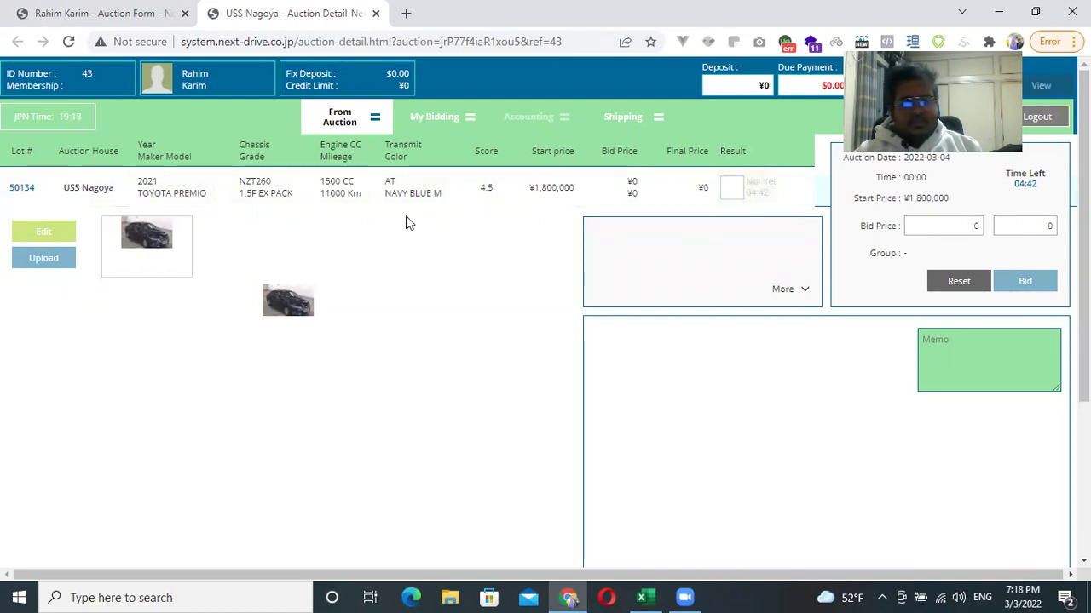
{"action": "left_click", "coordinate": [376, 14]}
Open ARAI Bayside lot 2404, select its bid price, then move to My Bidding.
{"action": "scroll", "coordinate": [341, 403], "scroll_direction": "down", "scroll_amount": 3}
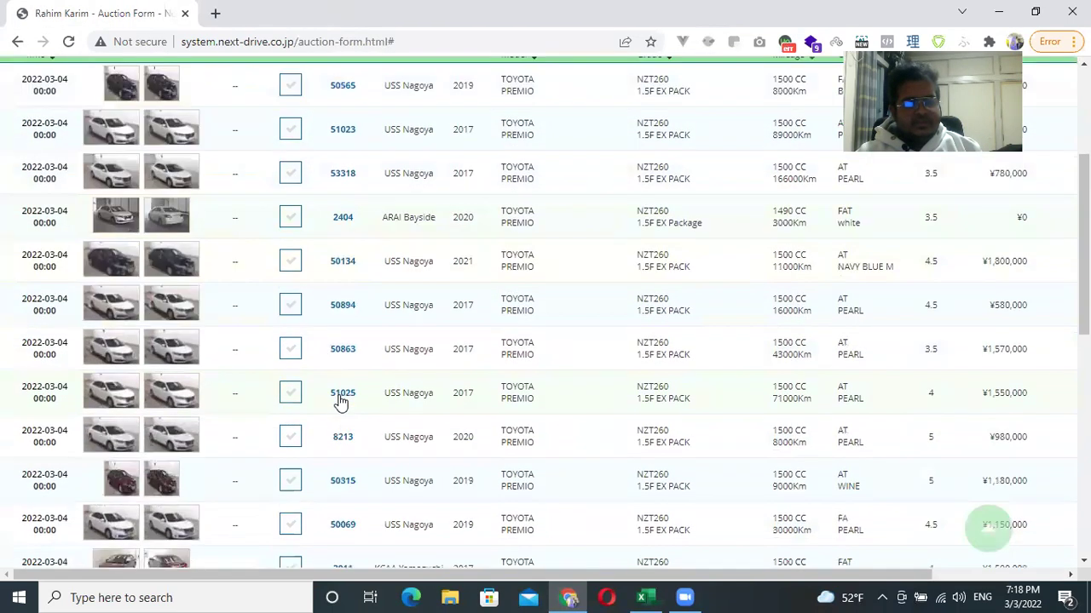
{"action": "left_click", "coordinate": [411, 223]}
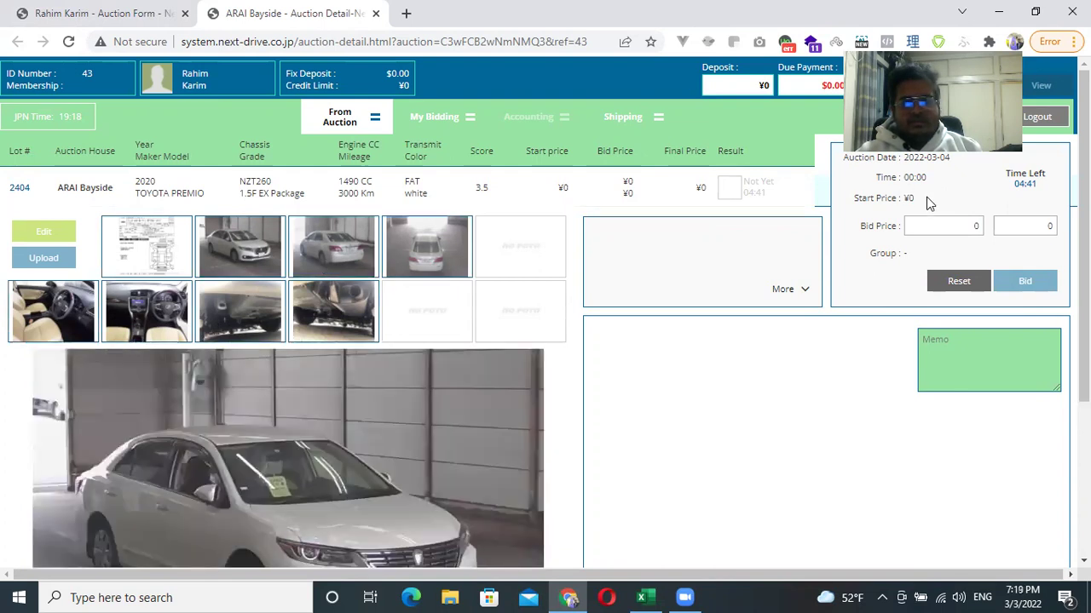
{"action": "left_click", "coordinate": [969, 226]}
{"action": "double_click", "coordinate": [963, 226]}
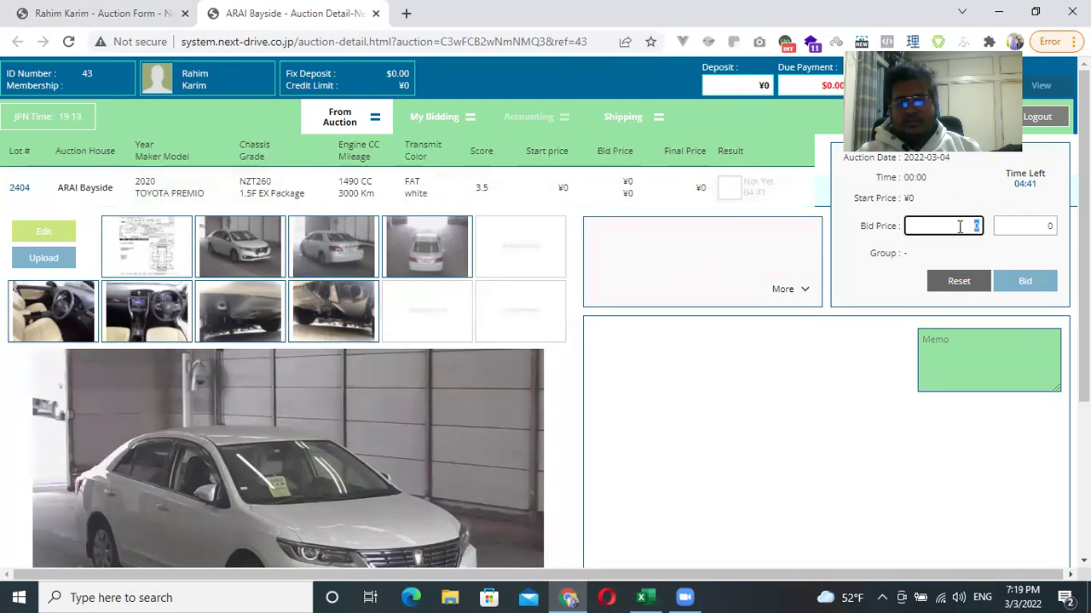
{"action": "left_click", "coordinate": [430, 116]}
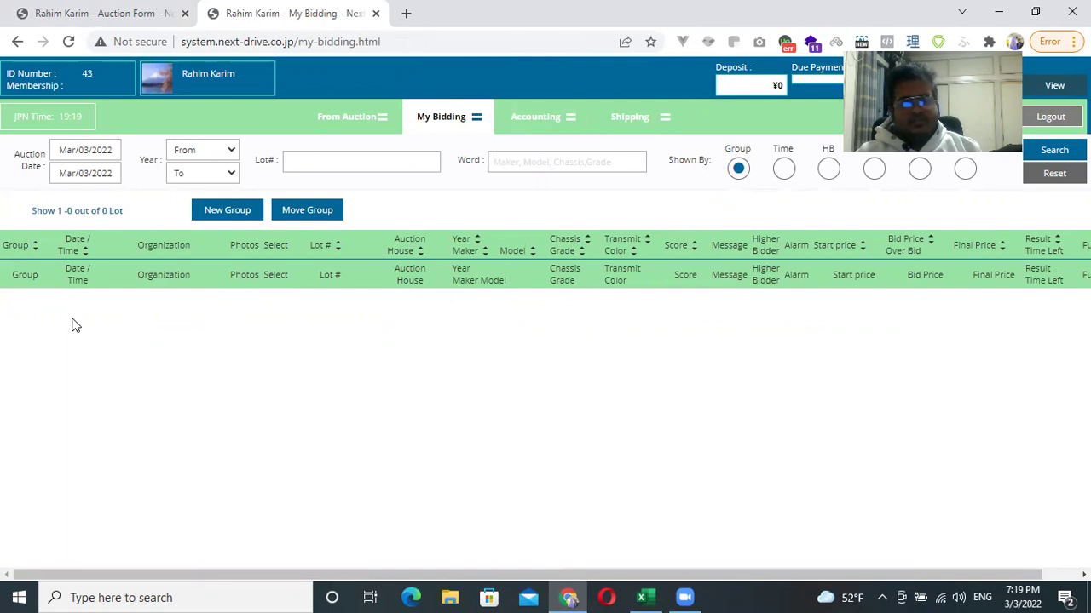
Check the Customer Shipping List and its Deposit and Total Balance labels.
{"action": "right_click", "coordinate": [468, 210]}
{"action": "left_click", "coordinate": [469, 214]}
{"action": "left_click", "coordinate": [643, 124]}
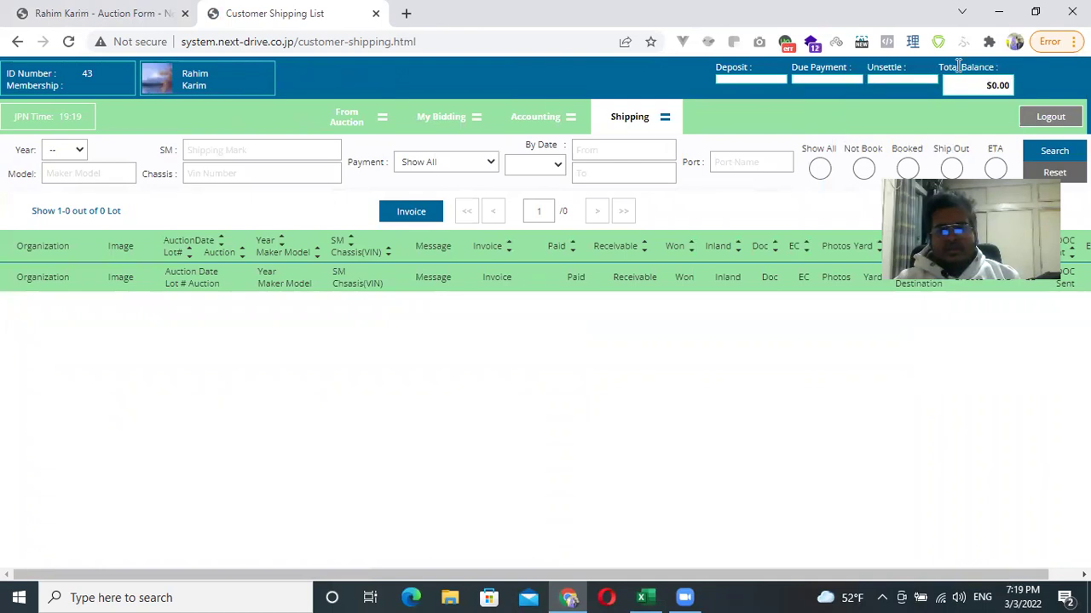
{"action": "triple_click", "coordinate": [941, 68]}
{"action": "triple_click", "coordinate": [719, 67]}
{"action": "left_click", "coordinate": [546, 332]}
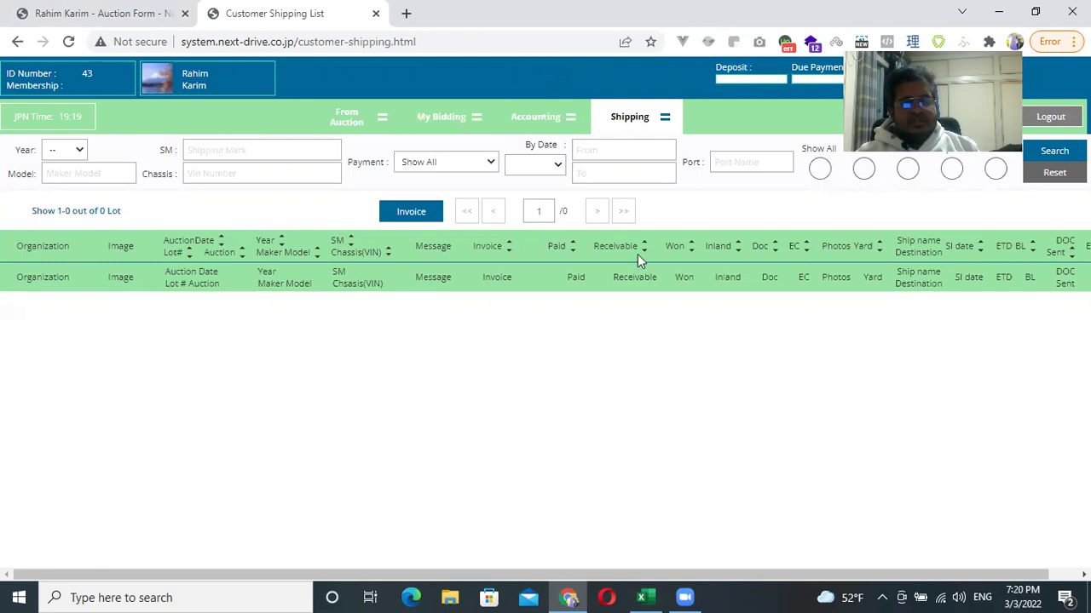
Open Purchase-proposal -2022 (1).pdf from the Downloads folder.
{"action": "left_click", "coordinate": [450, 597]}
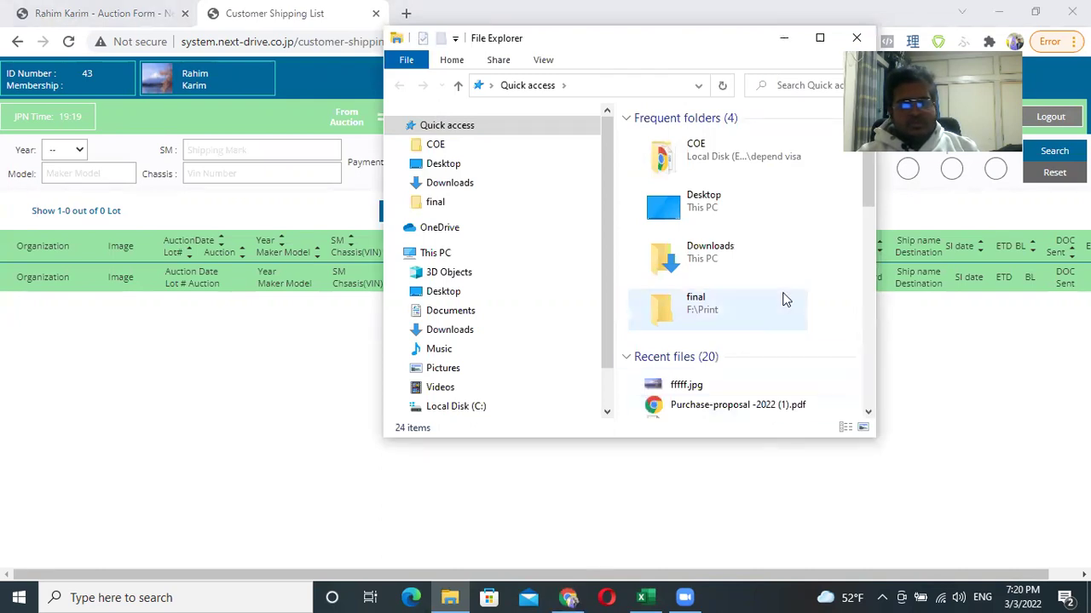
{"action": "left_click", "coordinate": [426, 188]}
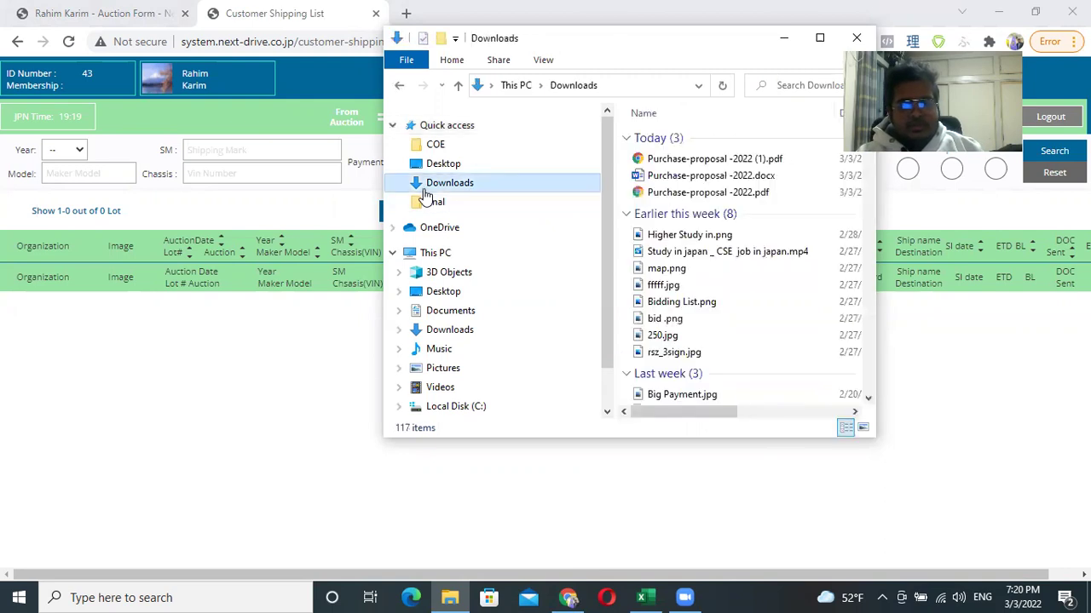
{"action": "left_click", "coordinate": [673, 162]}
{"action": "double_click", "coordinate": [671, 164]}
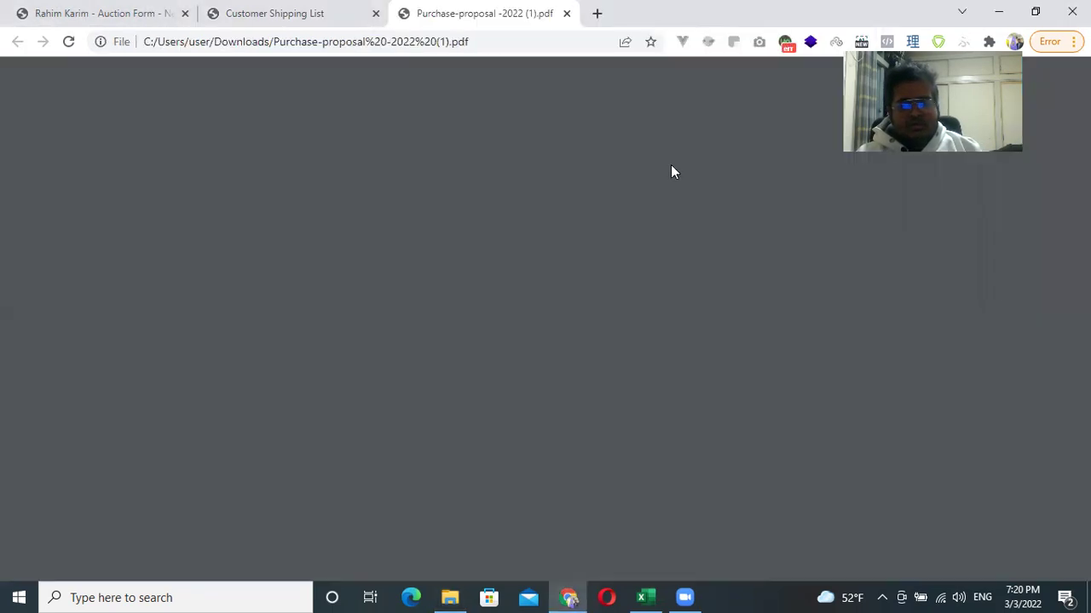
Review the service charge table: AQUA $1,500 single, $1,400 for 2 units, FIELDER $1,550.
{"action": "scroll", "coordinate": [745, 342], "scroll_direction": "down", "scroll_amount": 8}
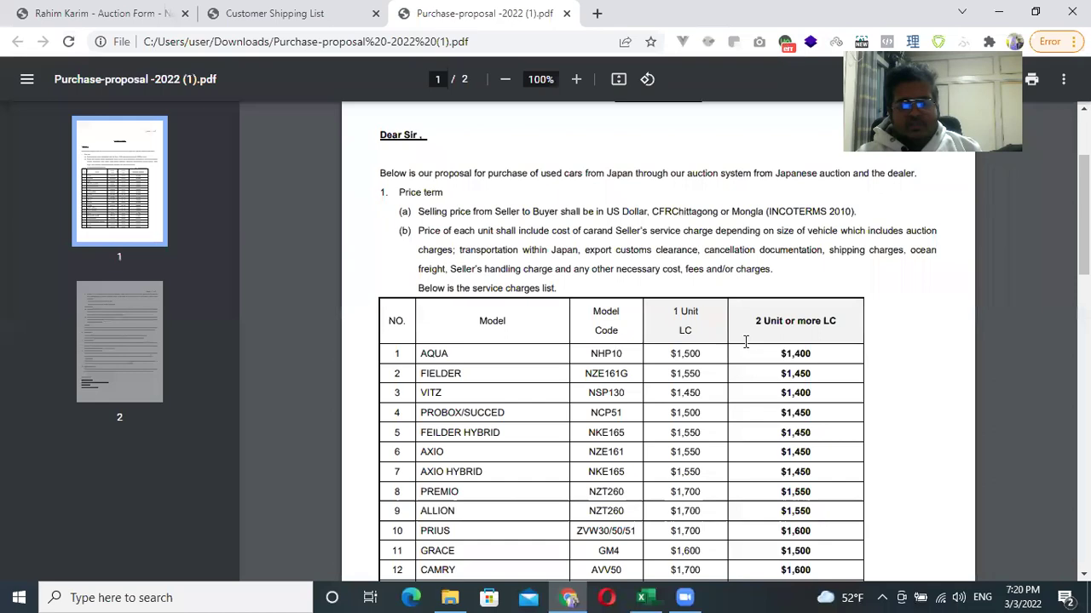
{"action": "scroll", "coordinate": [750, 349], "scroll_direction": "down", "scroll_amount": 4}
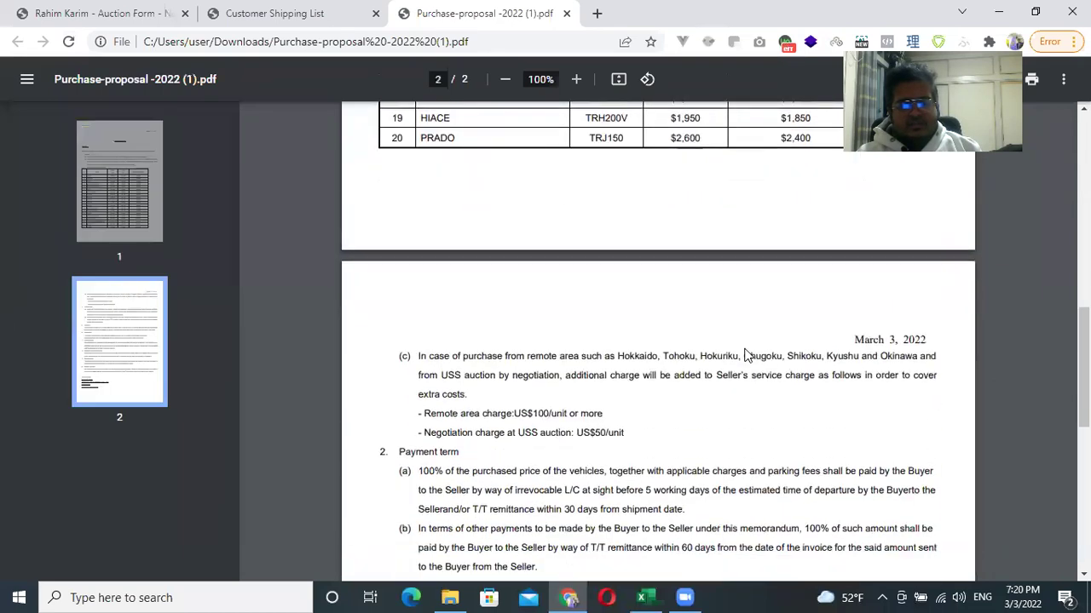
{"action": "scroll", "coordinate": [749, 341], "scroll_direction": "up", "scroll_amount": 10}
{"action": "scroll", "coordinate": [645, 302], "scroll_direction": "up", "scroll_amount": 1}
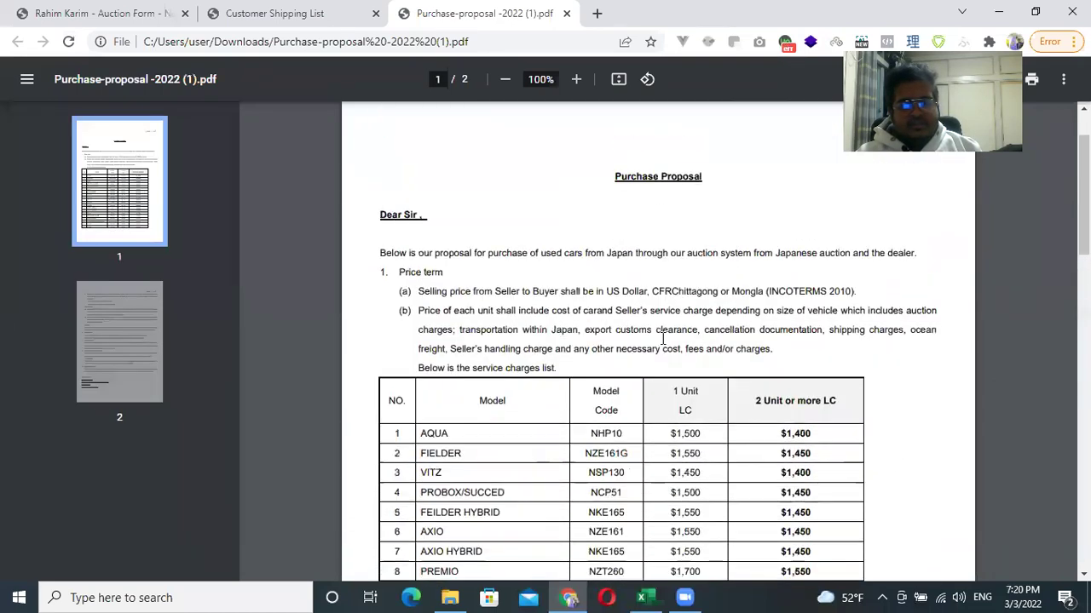
{"action": "scroll", "coordinate": [645, 302], "scroll_direction": "down", "scroll_amount": 2}
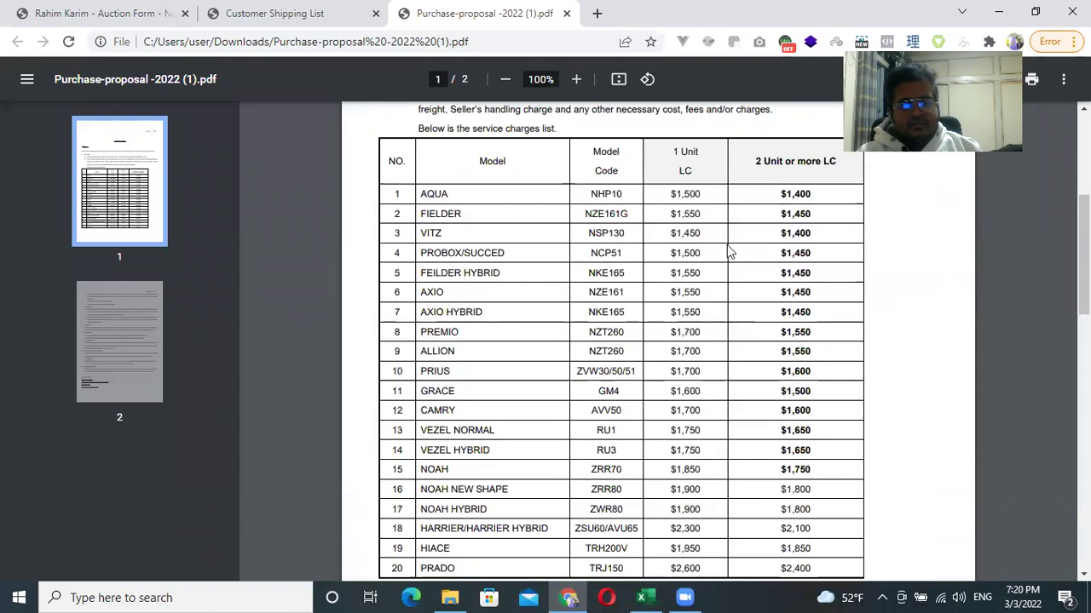
{"action": "double_click", "coordinate": [679, 195]}
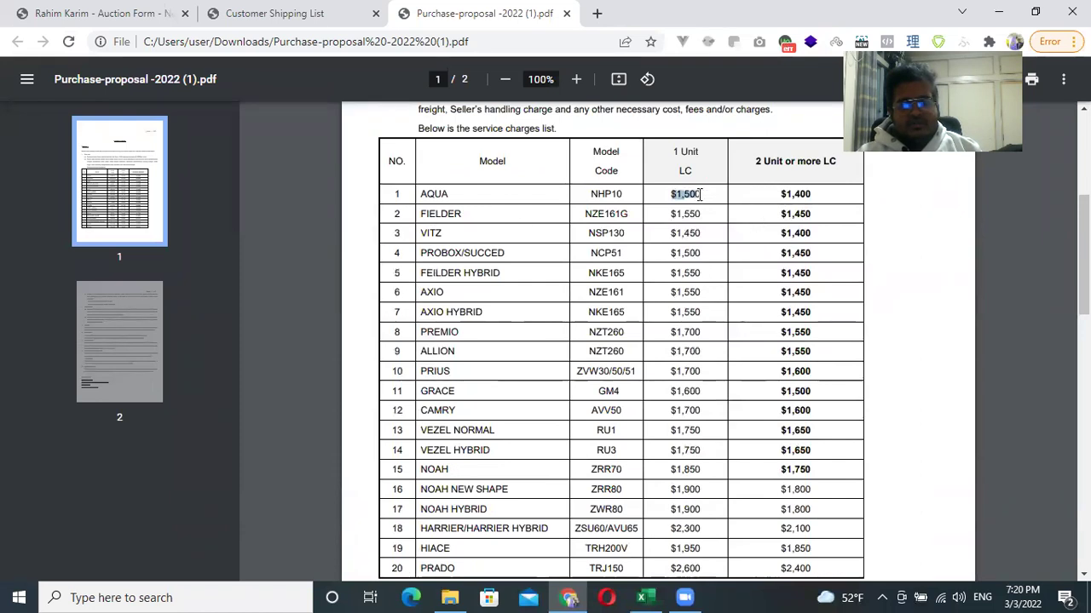
{"action": "double_click", "coordinate": [788, 196]}
{"action": "double_click", "coordinate": [677, 214]}
Read the page-2 terms and signature, then close the purchase proposal PDF.
{"action": "scroll", "coordinate": [700, 339], "scroll_direction": "down", "scroll_amount": 15}
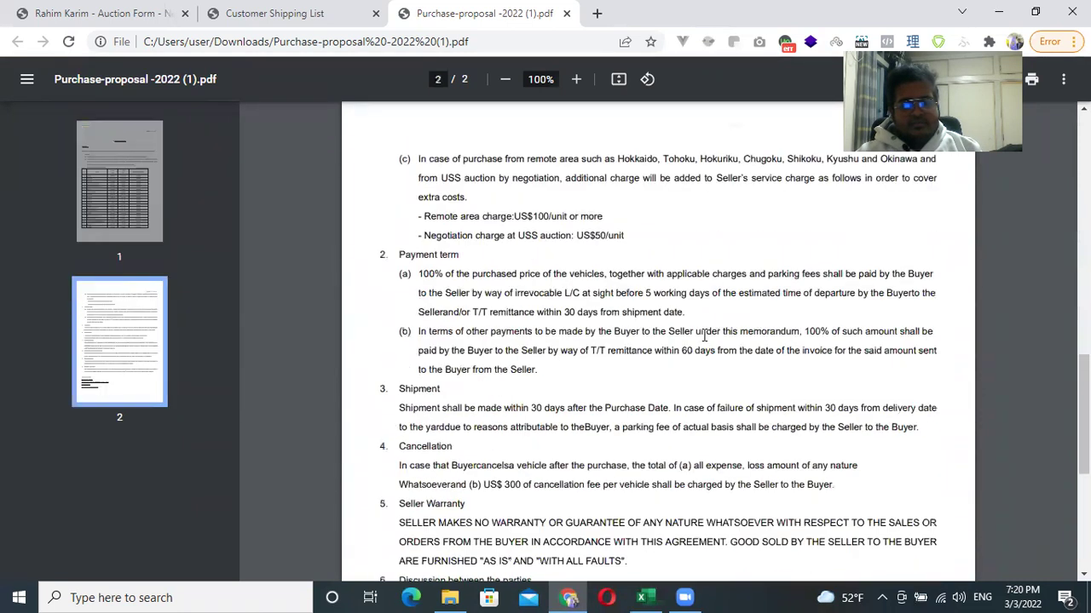
{"action": "scroll", "coordinate": [651, 359], "scroll_direction": "down", "scroll_amount": 2}
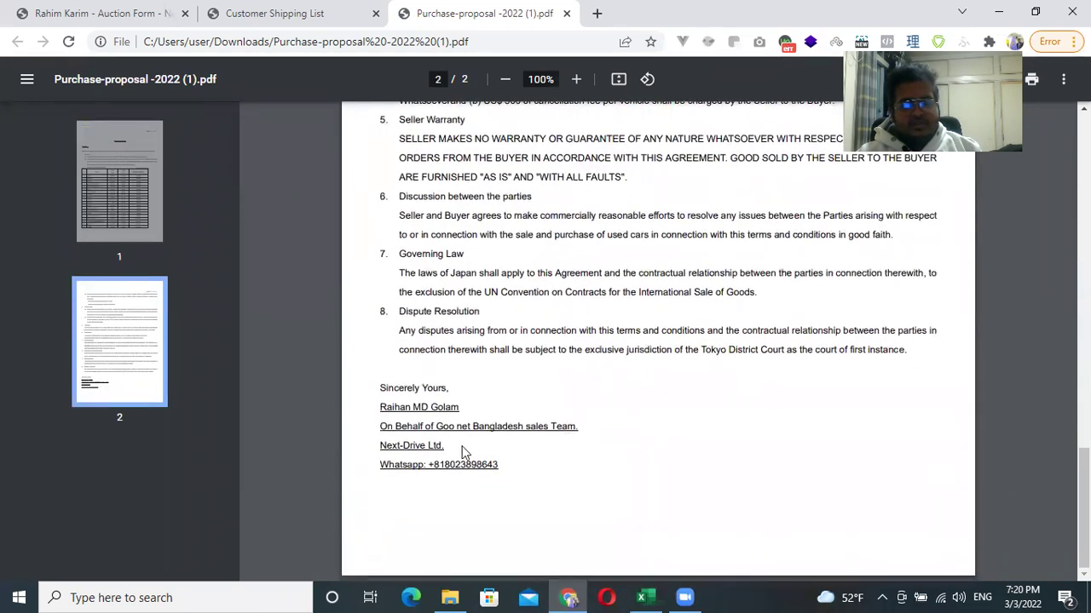
{"action": "mouse_move", "coordinate": [504, 465]}
{"action": "left_mouse_down"}
{"action": "mouse_move", "coordinate": [383, 466]}
{"action": "mouse_move", "coordinate": [373, 428]}
{"action": "left_mouse_up"}
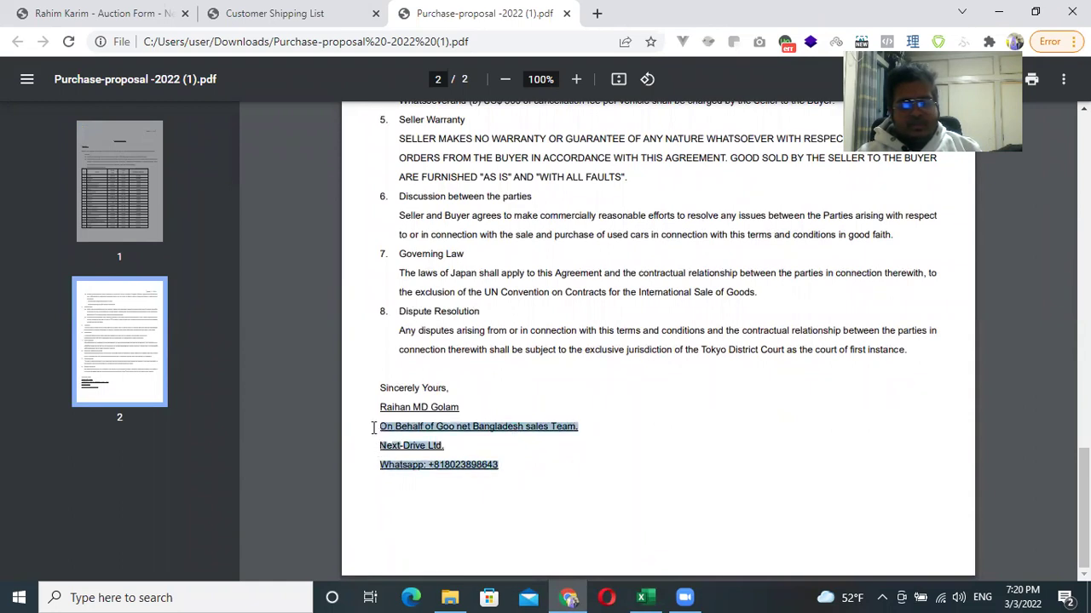
{"action": "left_click", "coordinate": [749, 382]}
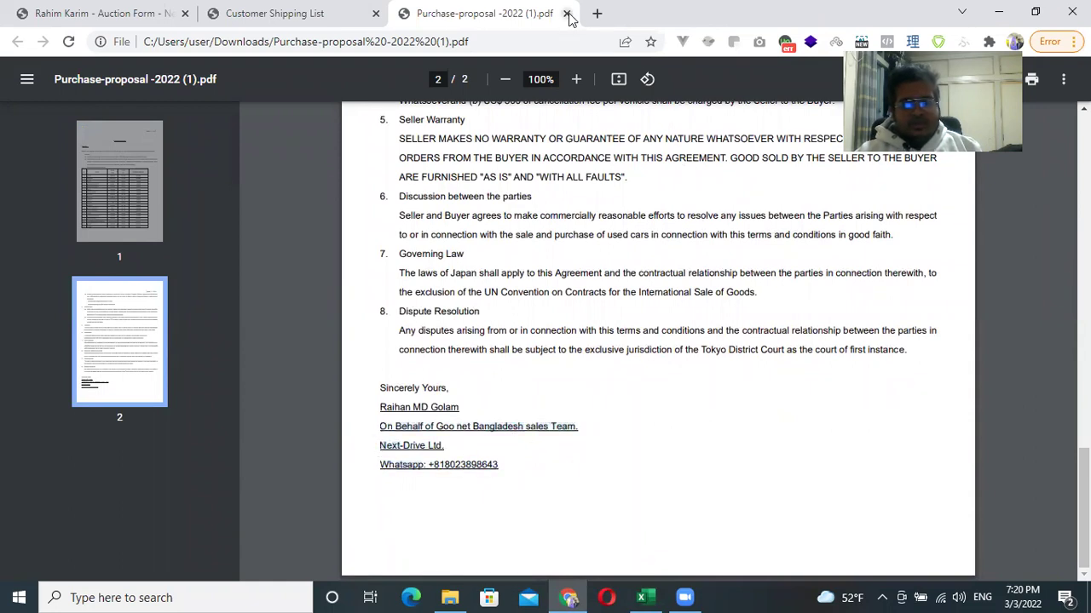
{"action": "left_click", "coordinate": [567, 14]}
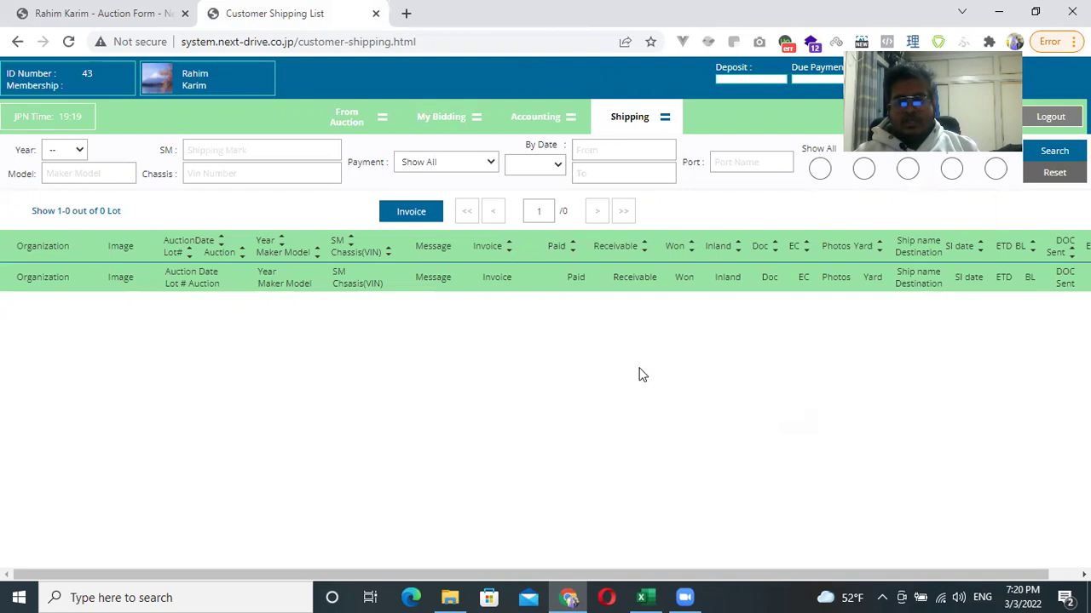
Bring Costing calculation.xlsx forward and look over C2, the labels and the A4 note.
{"action": "left_click", "coordinate": [645, 597]}
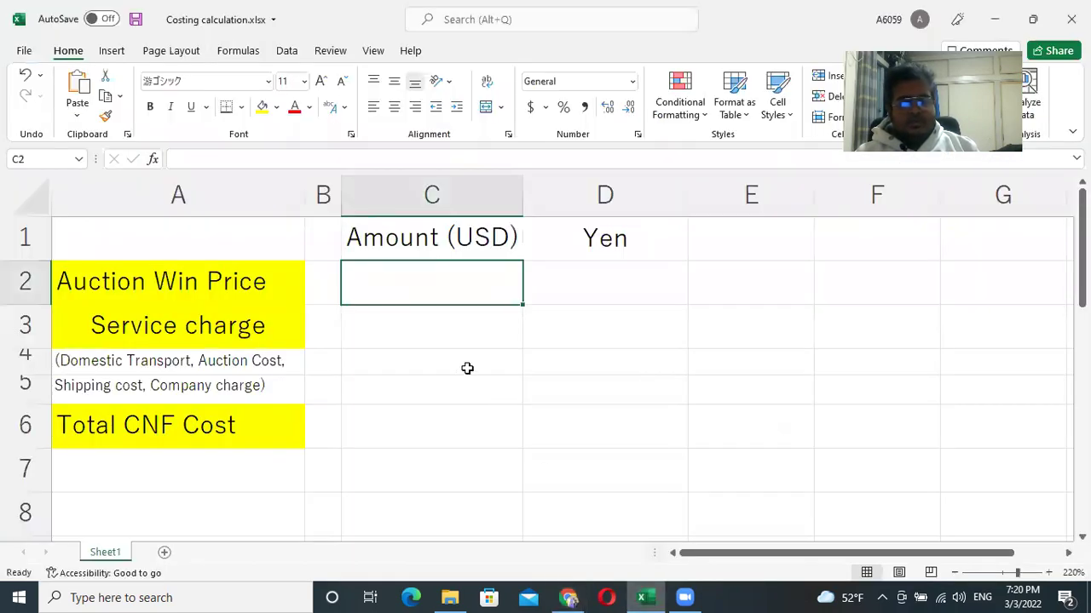
{"action": "double_click", "coordinate": [448, 286]}
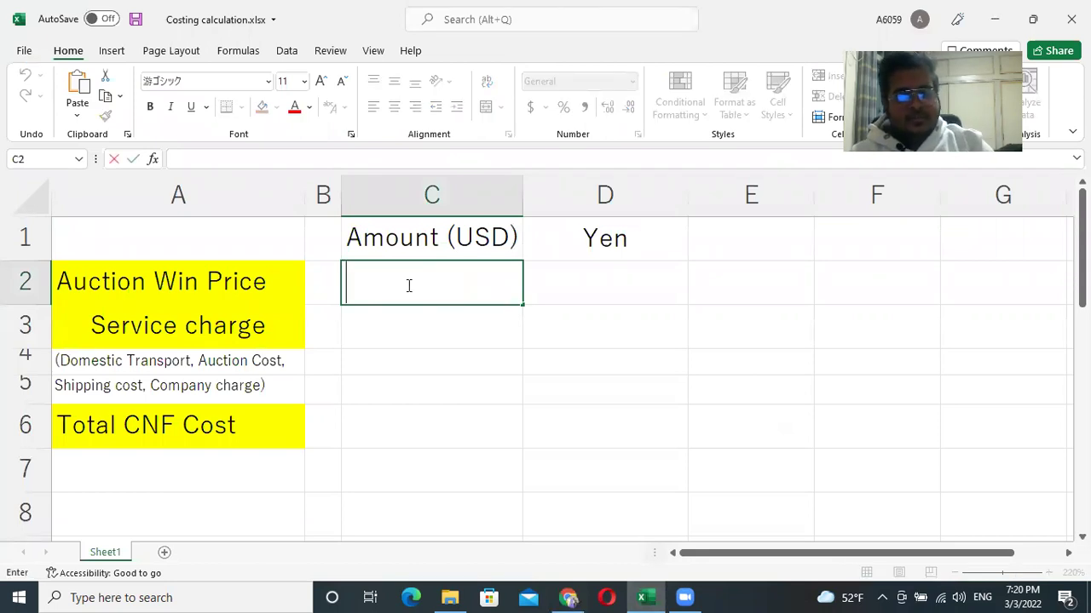
{"action": "left_click", "coordinate": [151, 288]}
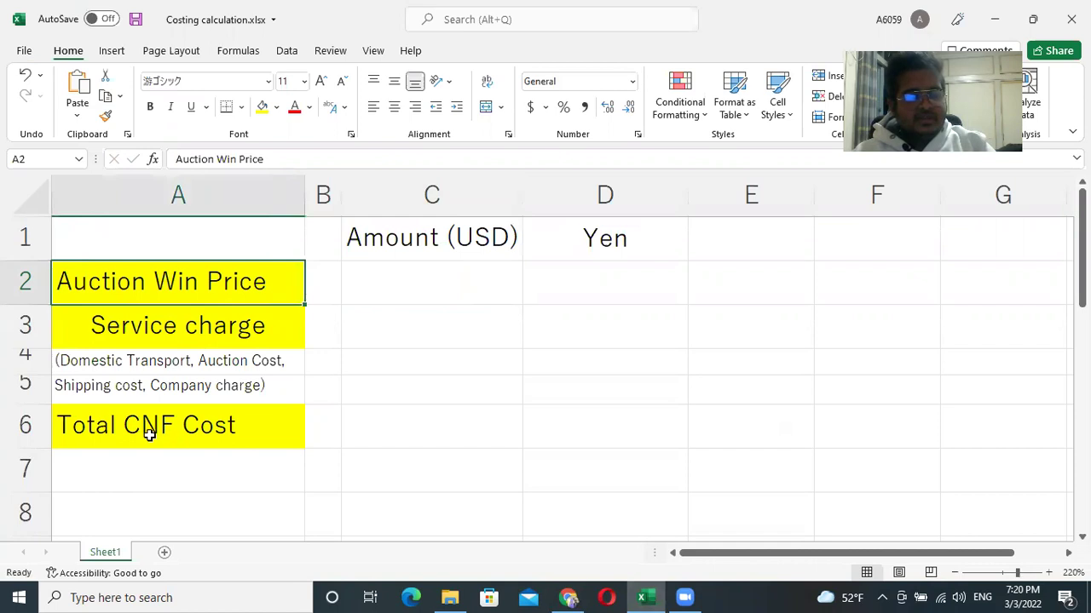
{"action": "left_click", "coordinate": [139, 329]}
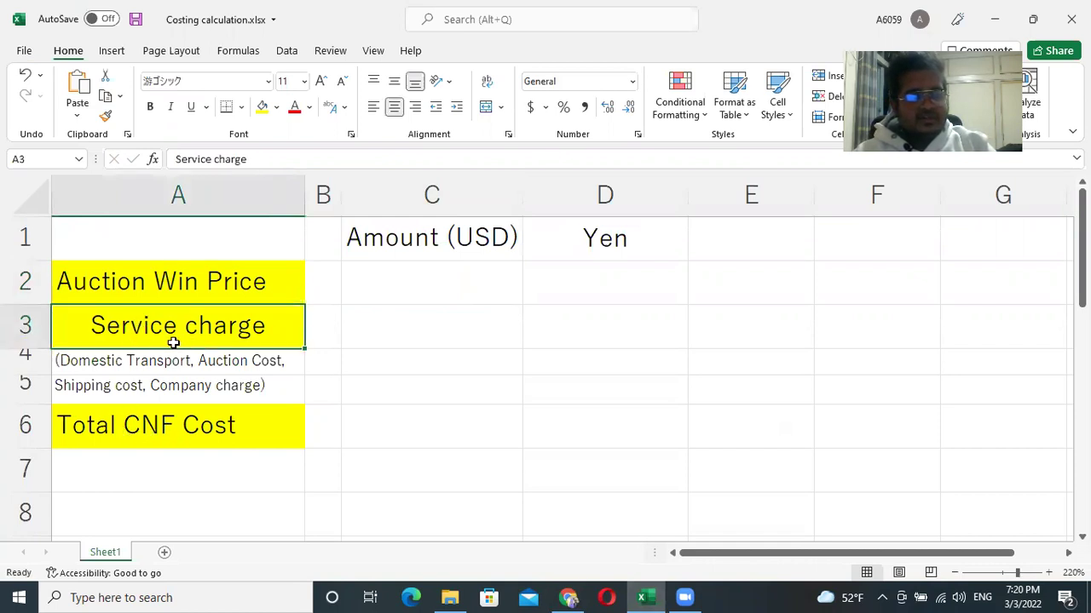
{"action": "left_click", "coordinate": [92, 360]}
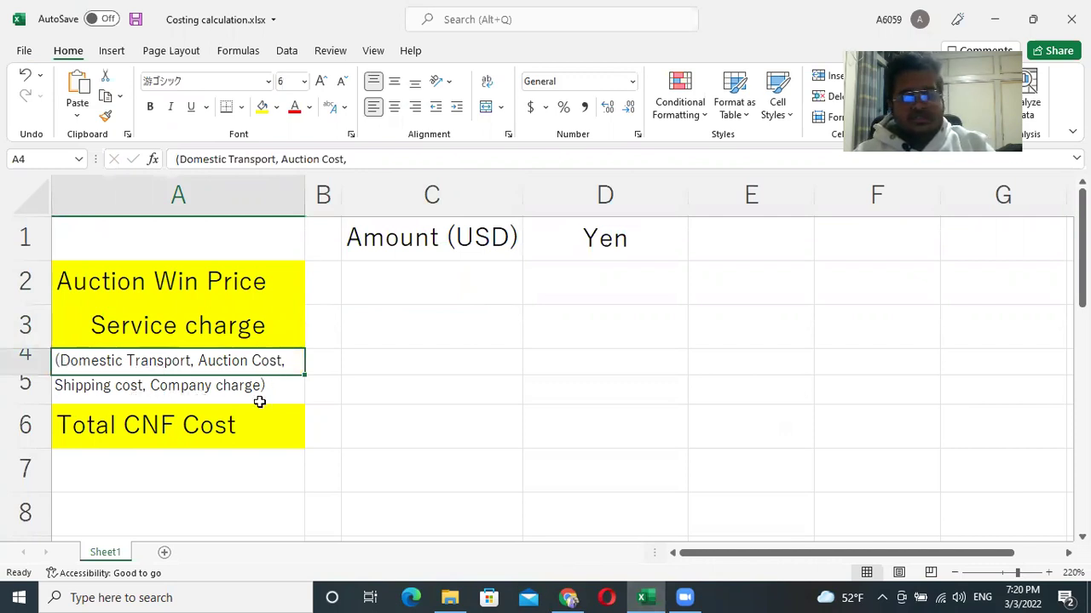
Refill the Service charge label in A3 green, then select the Total CNF Cost label.
{"action": "left_click", "coordinate": [183, 323]}
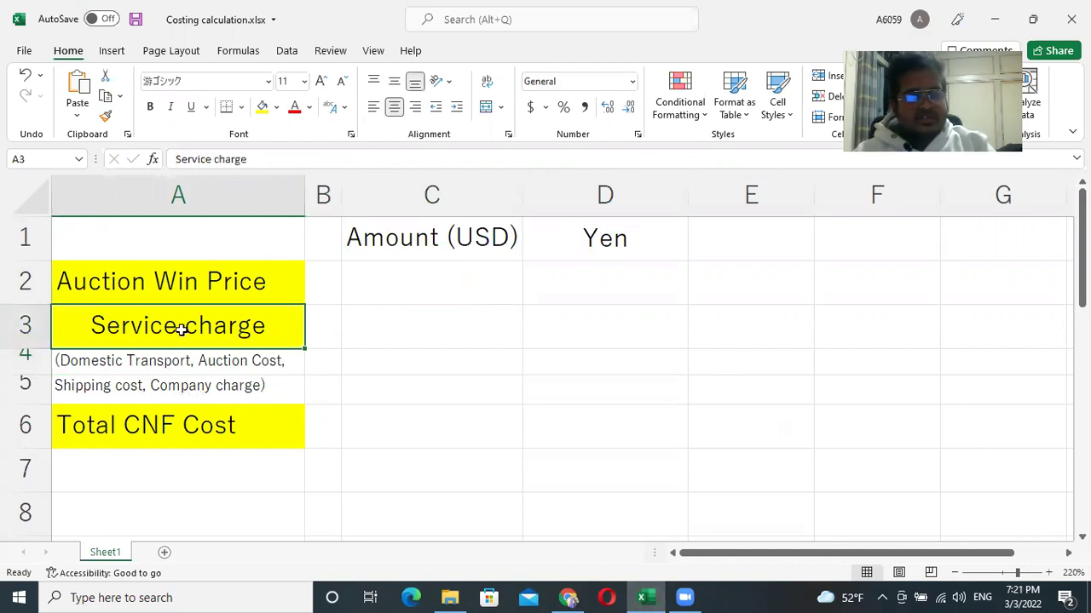
{"action": "left_click", "coordinate": [276, 107]}
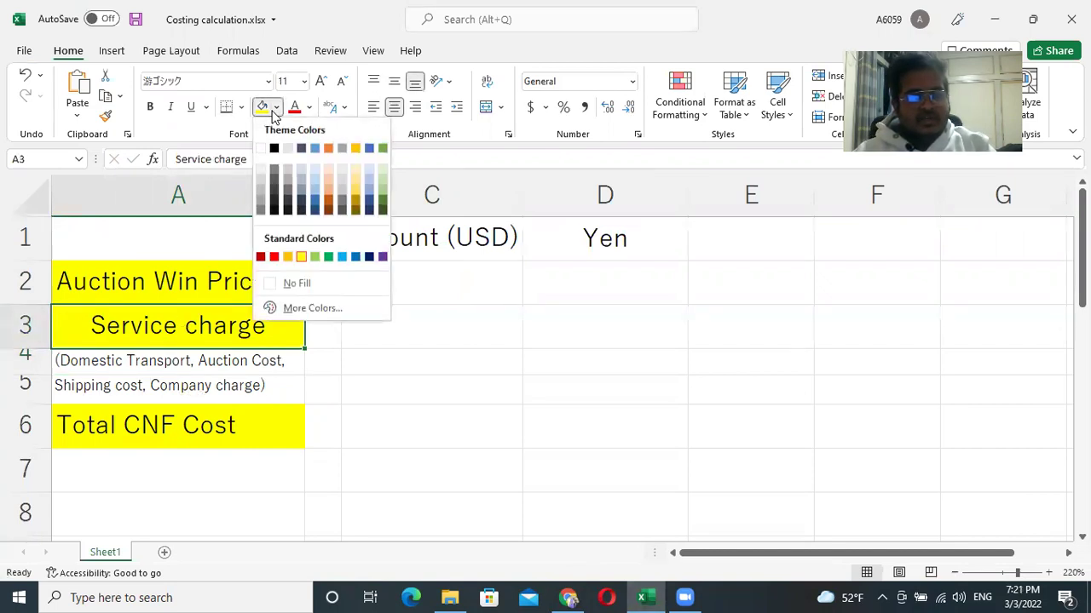
{"action": "left_click", "coordinate": [383, 148]}
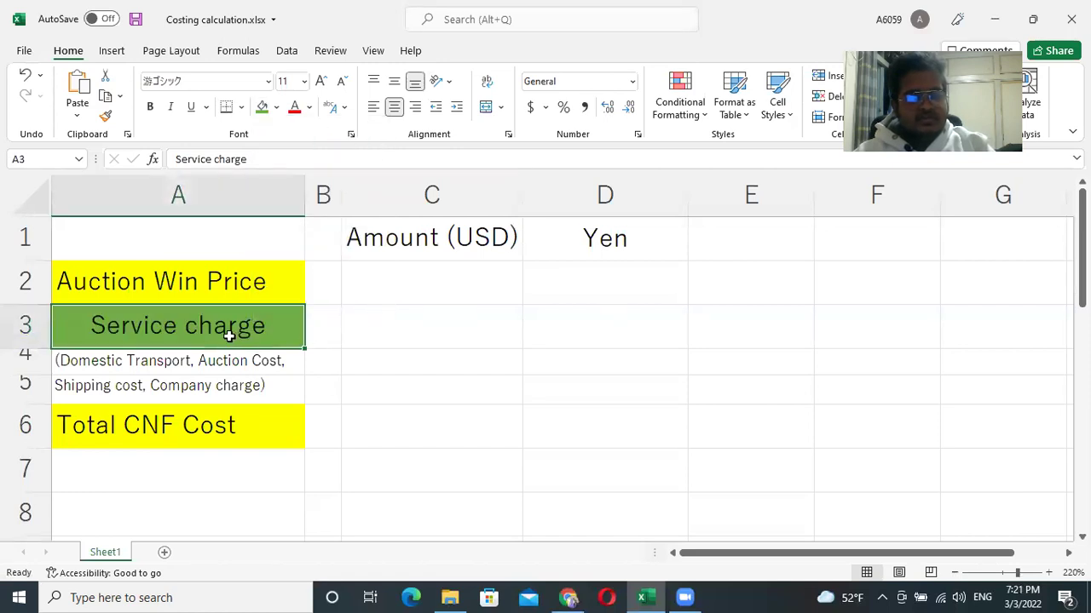
{"action": "left_click", "coordinate": [216, 276]}
{"action": "left_click", "coordinate": [219, 325]}
{"action": "left_click", "coordinate": [227, 285]}
{"action": "left_click", "coordinate": [219, 324]}
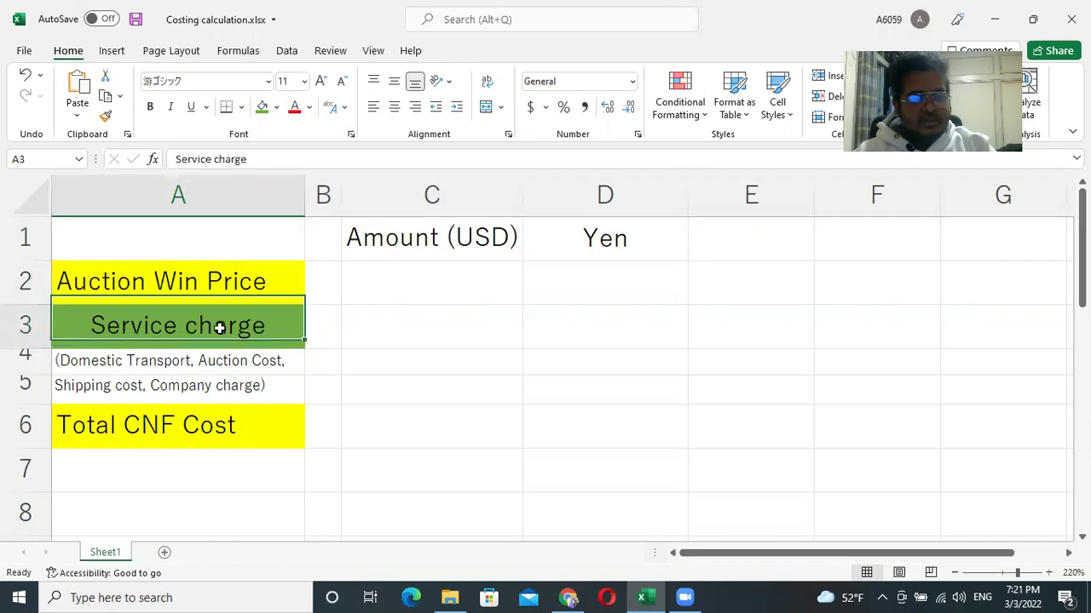
{"action": "left_click", "coordinate": [205, 409]}
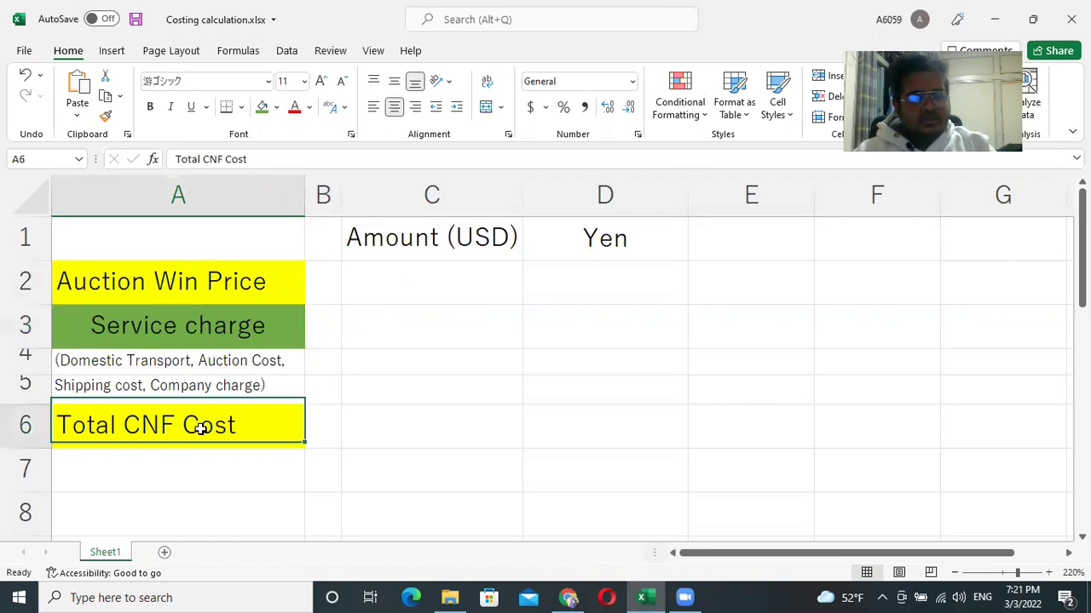
{"action": "left_click", "coordinate": [276, 108]}
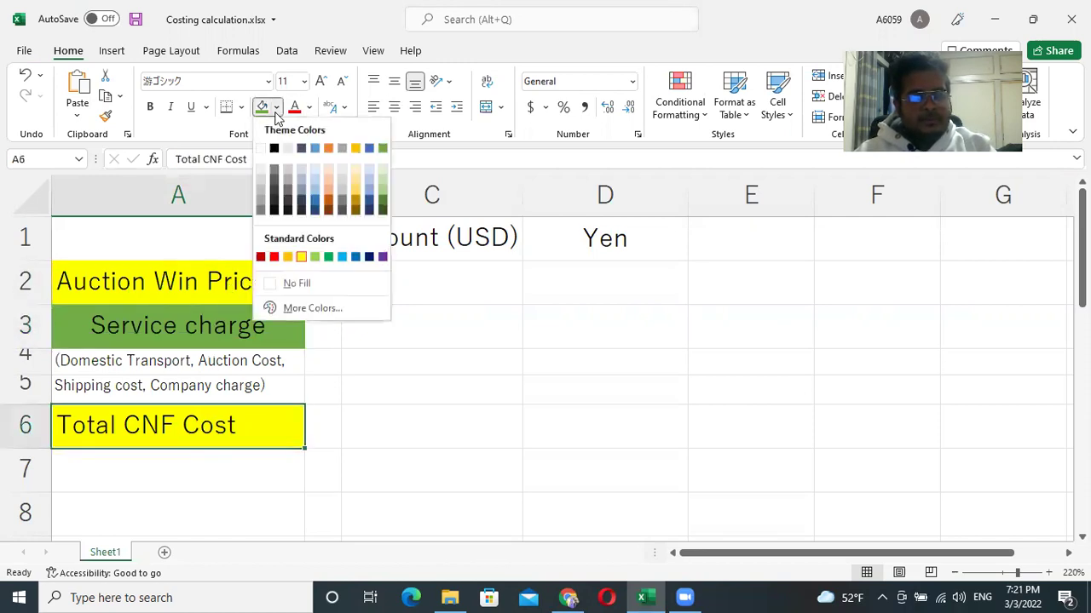
Fill Total CNF Cost with Blue, Accent 5 and enter 2000000 at font size 6 in D2.
{"action": "left_click", "coordinate": [369, 149]}
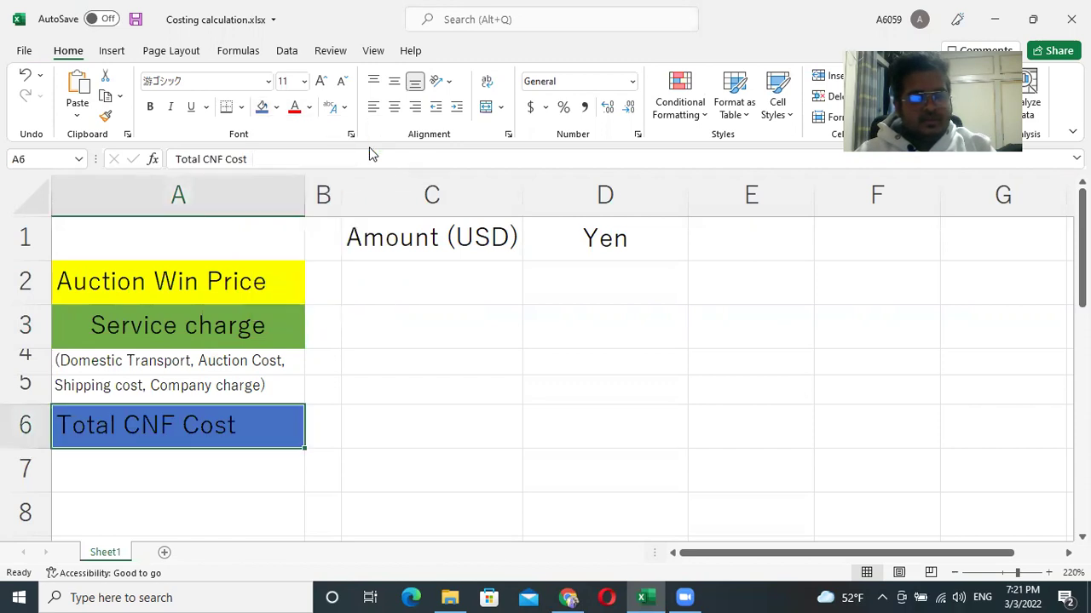
{"action": "left_click", "coordinate": [385, 426]}
{"action": "double_click", "coordinate": [623, 282]}
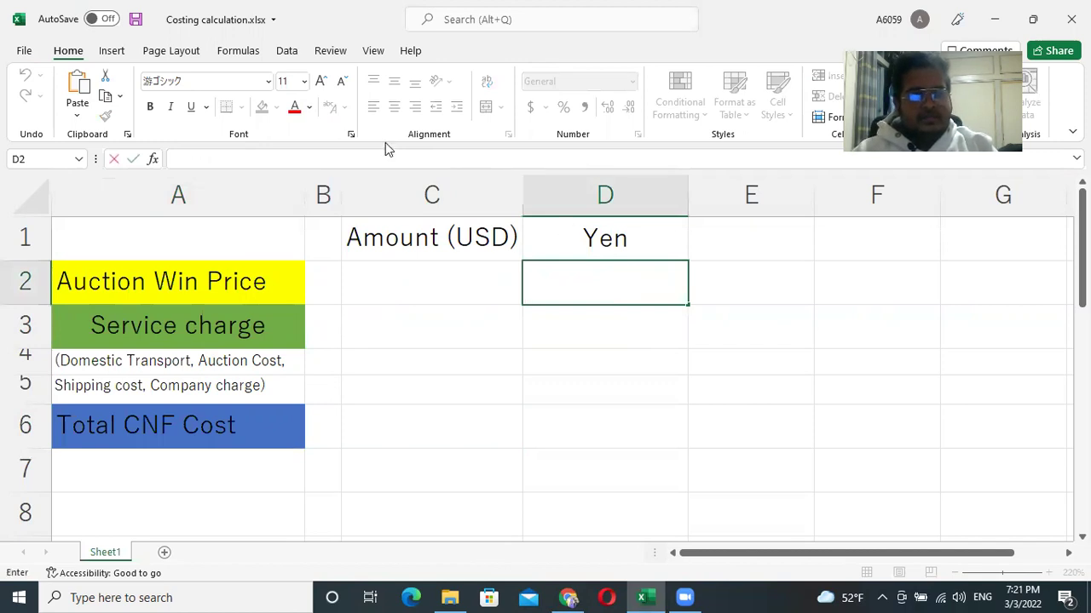
{"action": "left_click", "coordinate": [295, 80]}
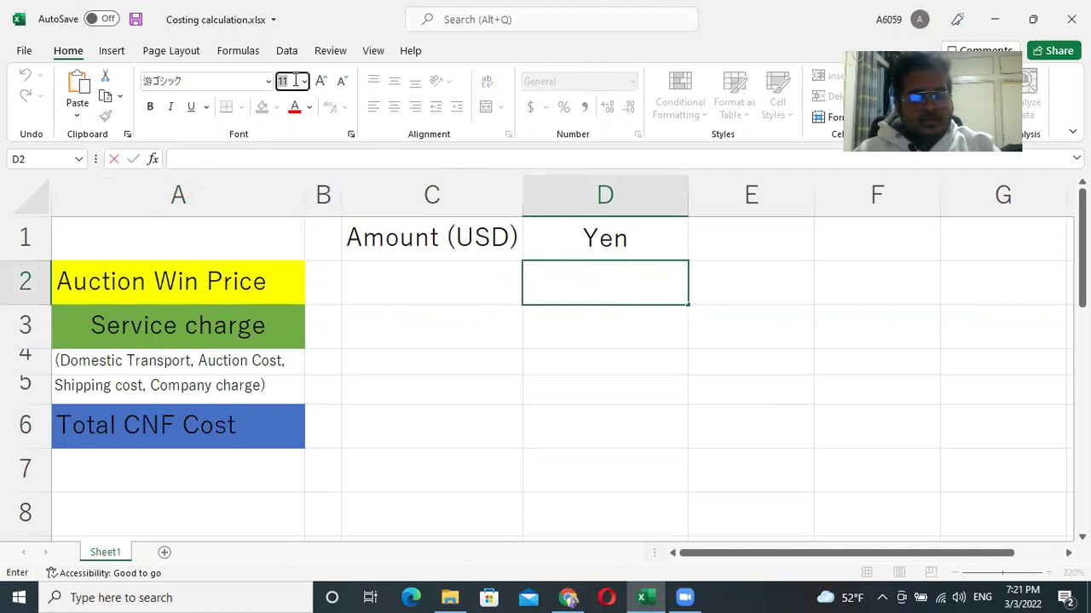
{"action": "key", "text": "Return"}
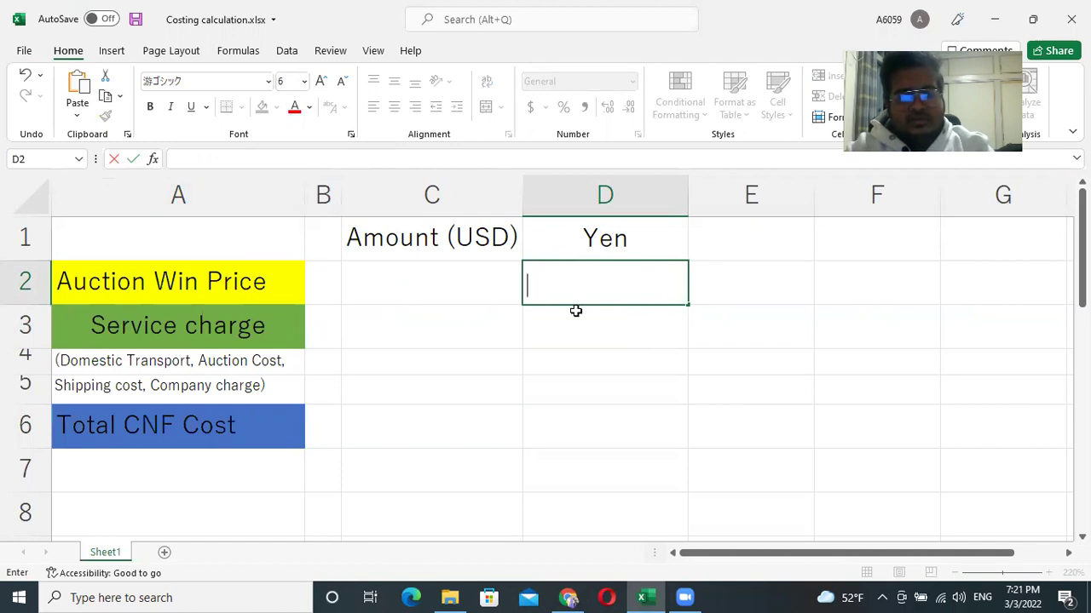
{"action": "type", "text": "20000"}
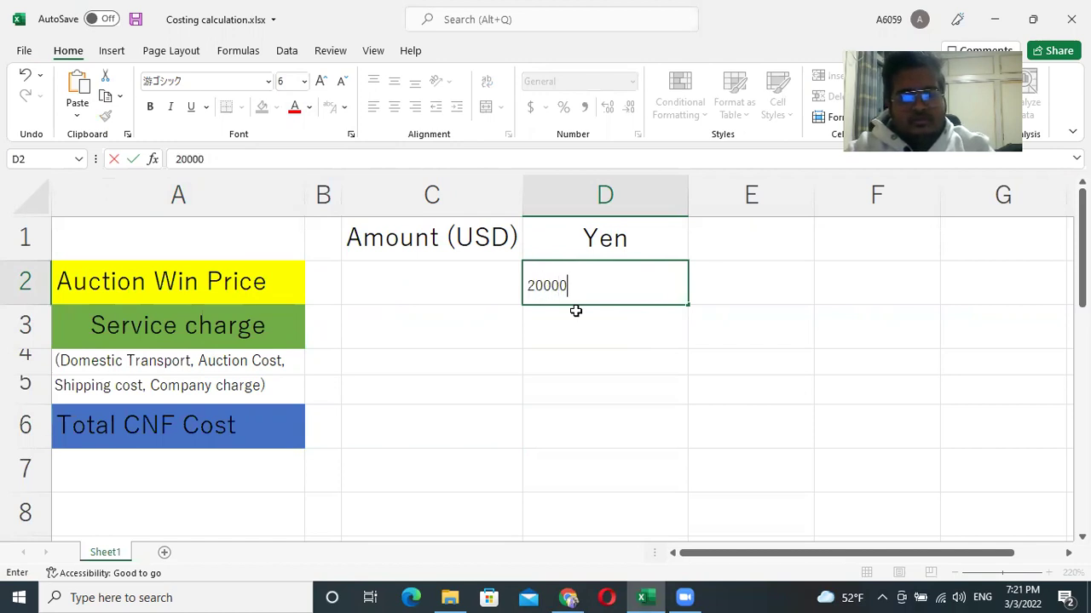
{"action": "type", "text": "00"}
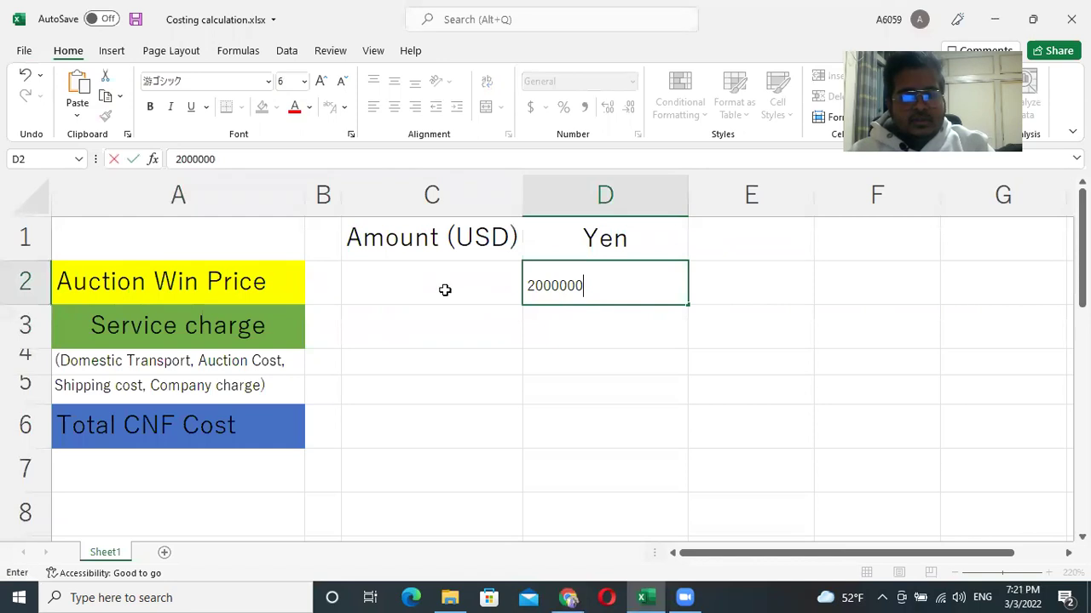
{"action": "left_click", "coordinate": [440, 288]}
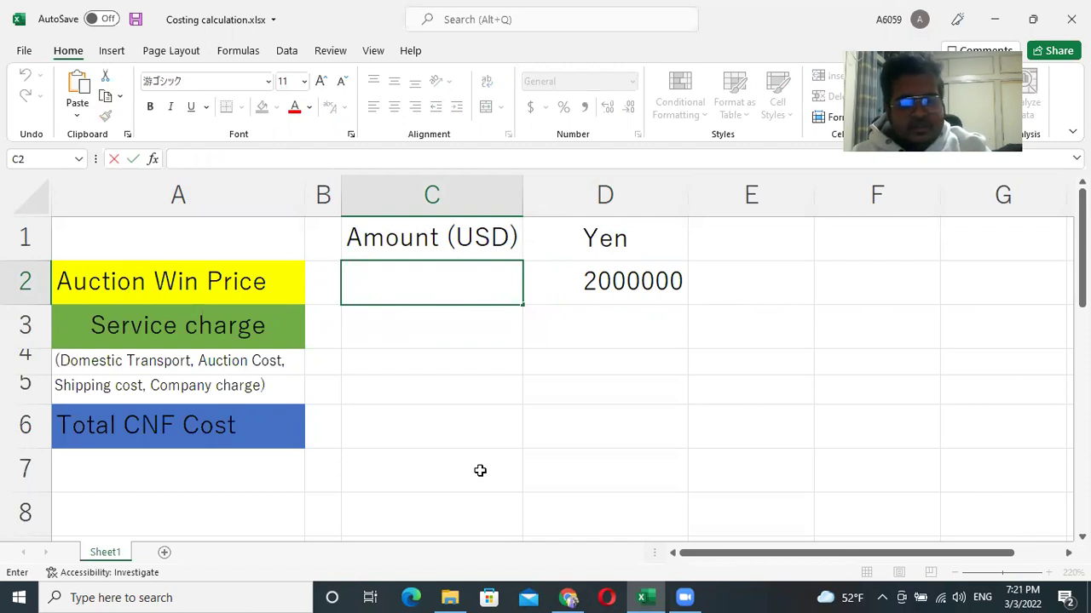
Open the MUFG Bank exchange rate page in a new tab and dismiss the translation offer.
{"action": "left_click", "coordinate": [568, 597]}
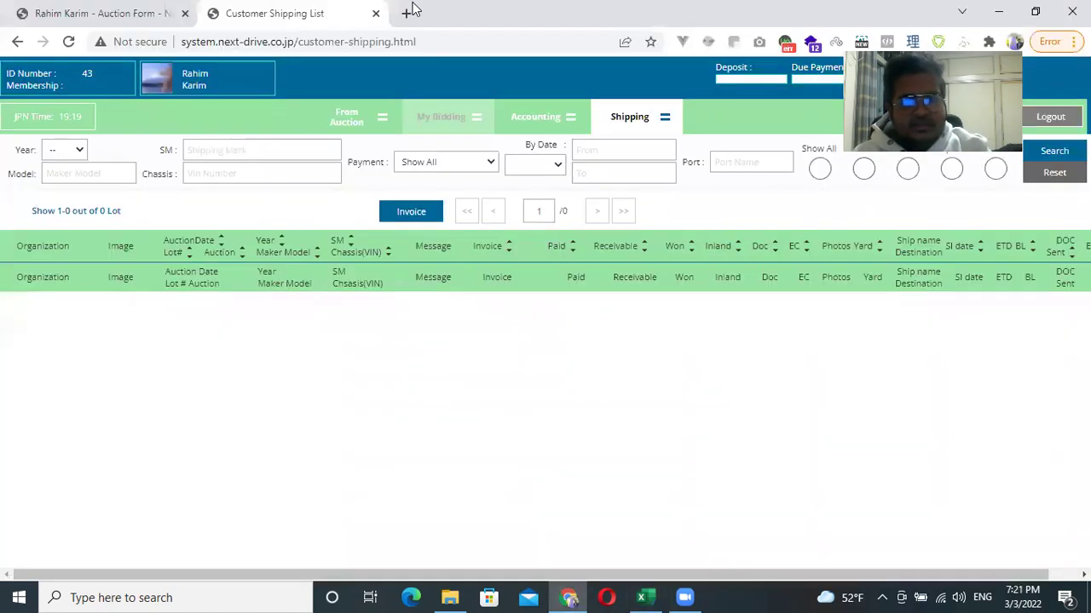
{"action": "left_click", "coordinate": [407, 17]}
{"action": "type", "text": "mu"}
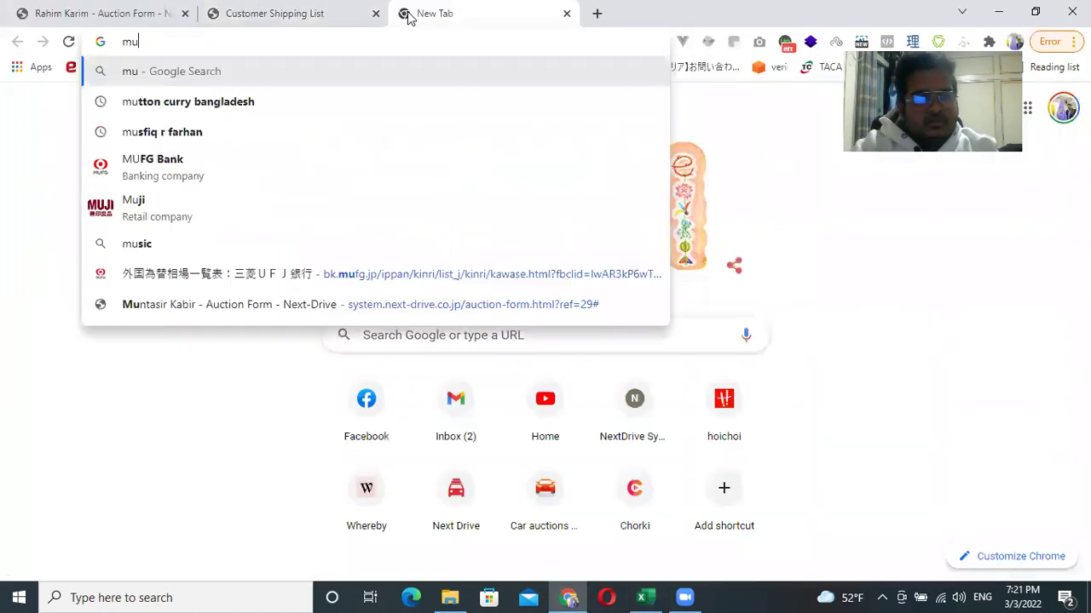
{"action": "left_click", "coordinate": [463, 277]}
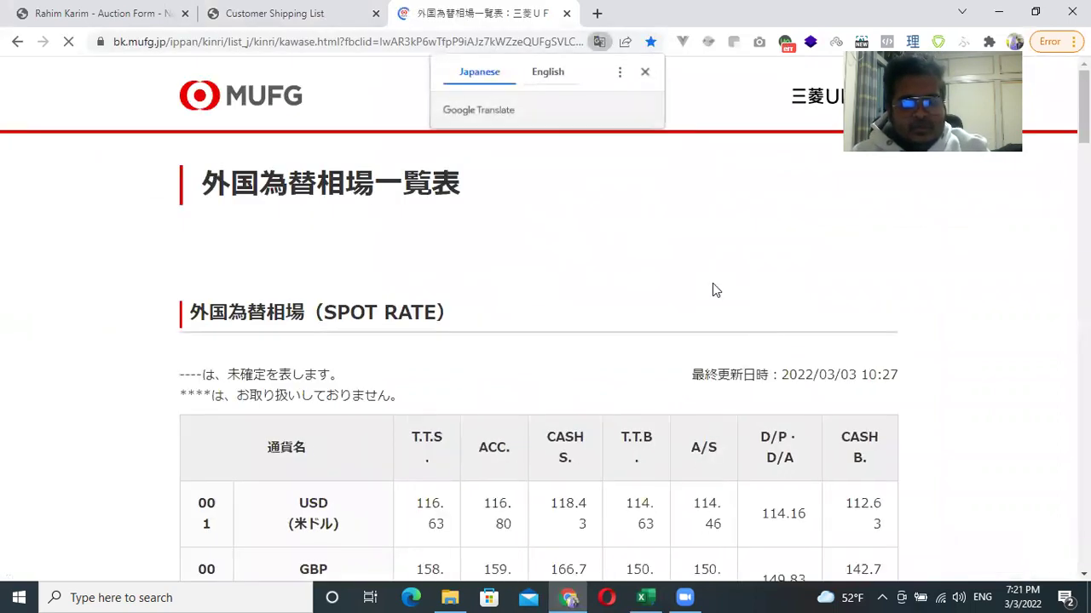
{"action": "scroll", "coordinate": [701, 267], "scroll_direction": "down", "scroll_amount": 2}
{"action": "left_click", "coordinate": [645, 71]}
Highlight the USD T.T.B spot rate 114.63, then return to the costing spreadsheet.
{"action": "left_click_drag", "start_coordinate": [627, 342], "coordinate": [642, 362]}
{"action": "mouse_move", "coordinate": [624, 271]}
{"action": "left_mouse_down"}
{"action": "mouse_move", "coordinate": [641, 278]}
{"action": "mouse_move", "coordinate": [620, 279]}
{"action": "left_mouse_up"}
{"action": "left_click", "coordinate": [635, 279]}
{"action": "double_click", "coordinate": [636, 278]}
{"action": "left_click", "coordinate": [650, 270]}
{"action": "mouse_move", "coordinate": [654, 282]}
{"action": "left_mouse_down"}
{"action": "mouse_move", "coordinate": [622, 281]}
{"action": "mouse_move", "coordinate": [649, 281]}
{"action": "left_mouse_up"}
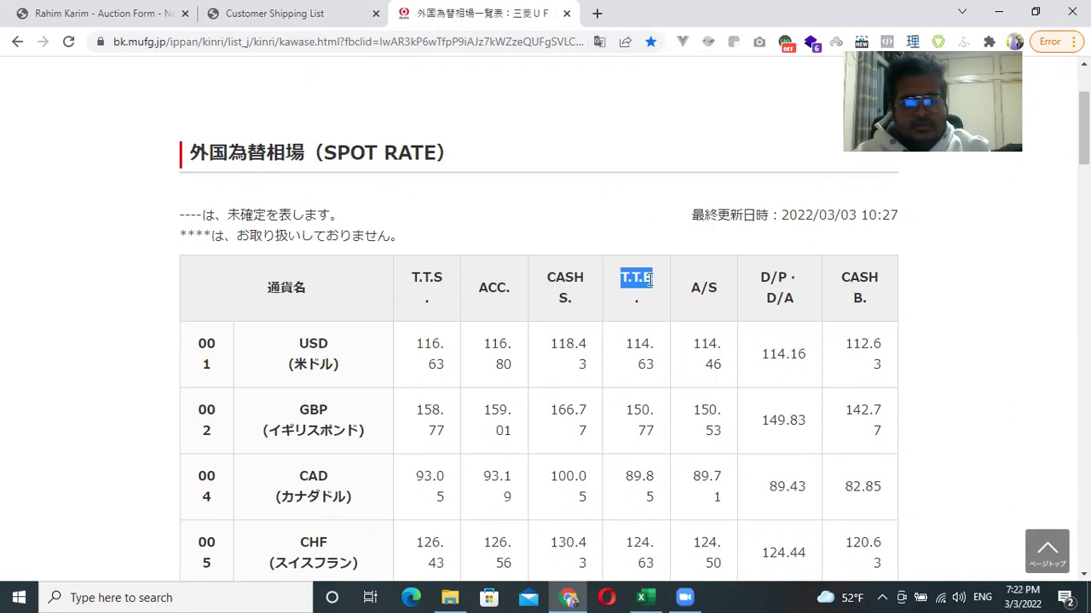
{"action": "left_click", "coordinate": [637, 339]}
{"action": "left_click_drag", "start_coordinate": [629, 339], "coordinate": [654, 343]}
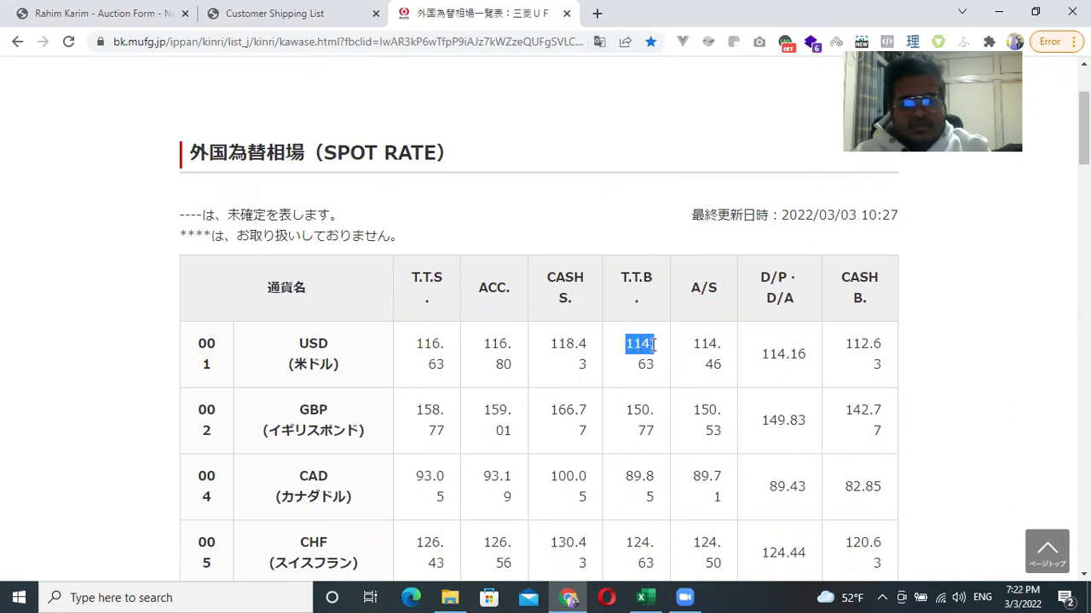
{"action": "left_click", "coordinate": [618, 202]}
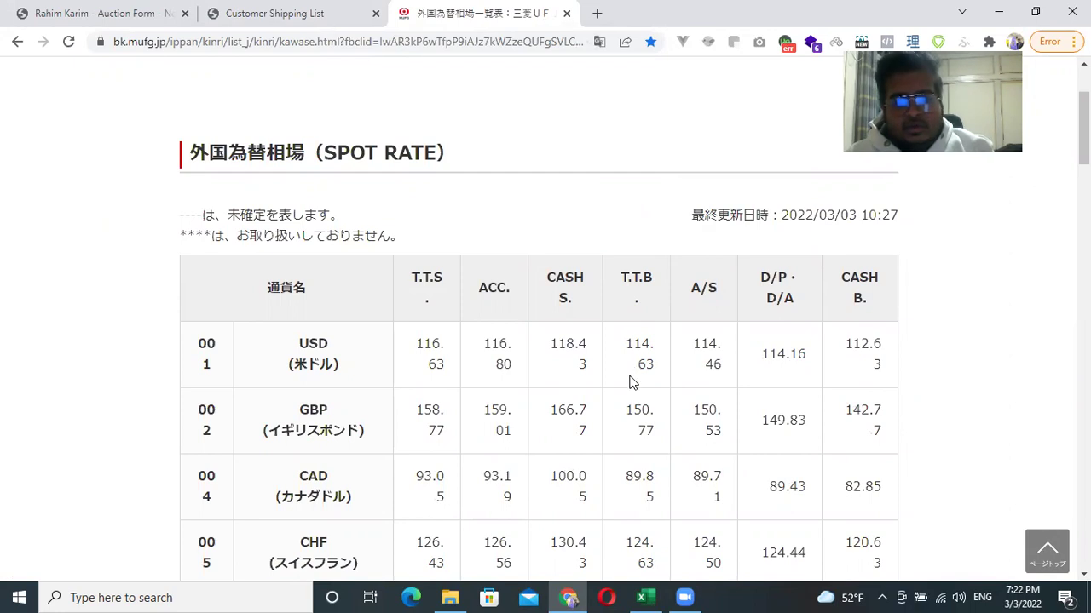
{"action": "left_click", "coordinate": [658, 596]}
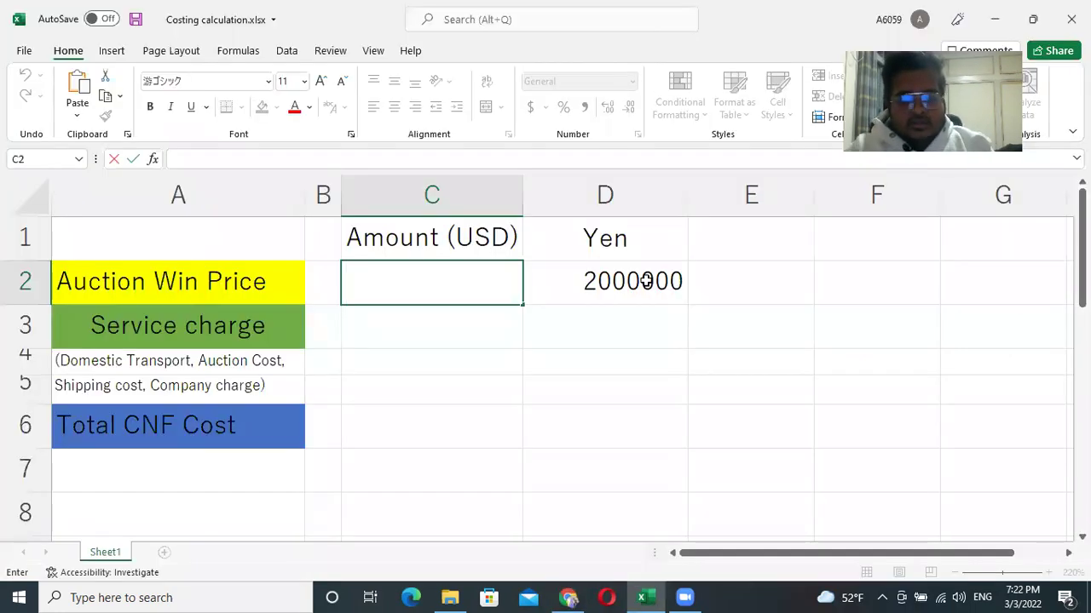
Enter 17679 as the USD Auction Win Price in C2.
{"action": "left_click", "coordinate": [646, 281]}
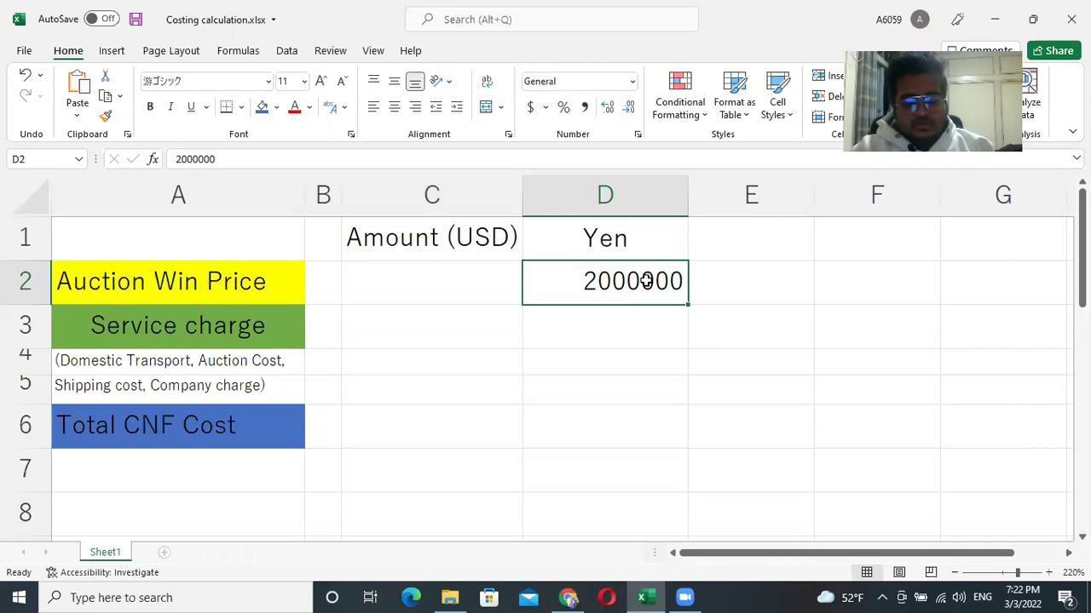
{"action": "double_click", "coordinate": [448, 290]}
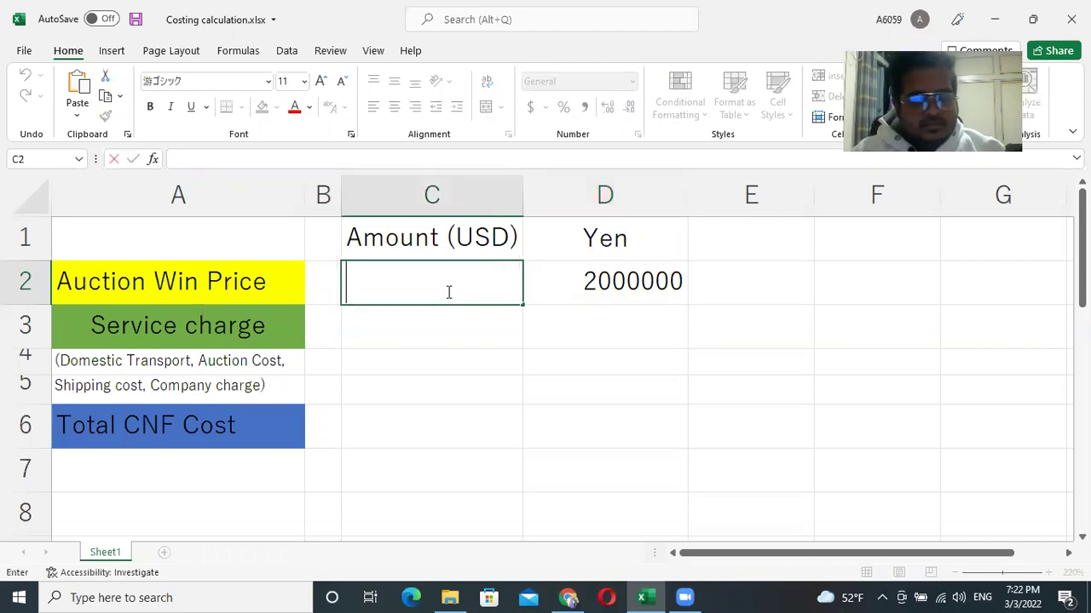
{"action": "type", "text": "17"}
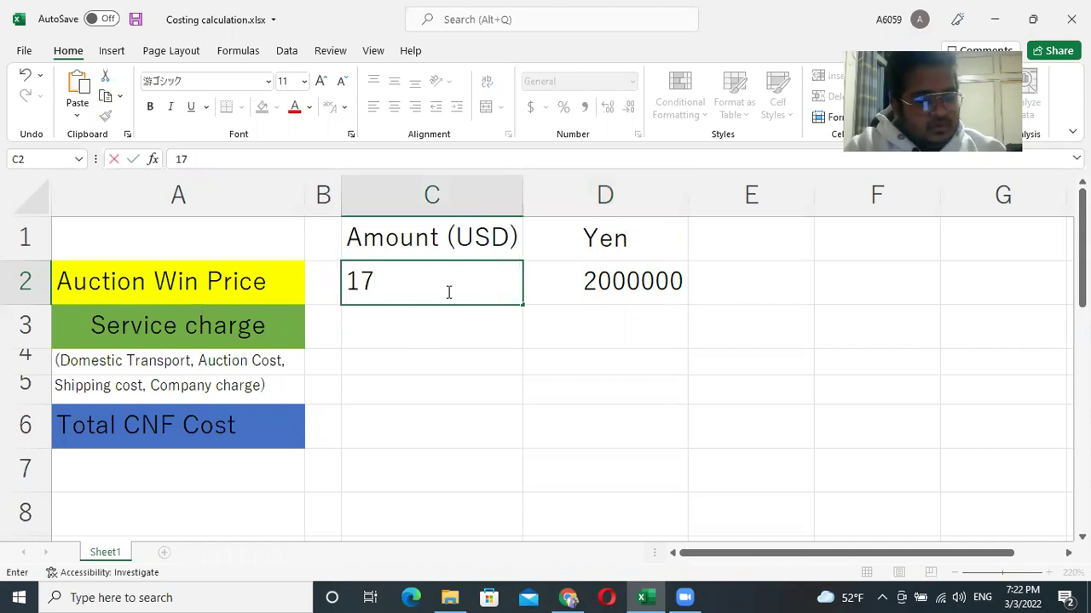
{"action": "type", "text": "679"}
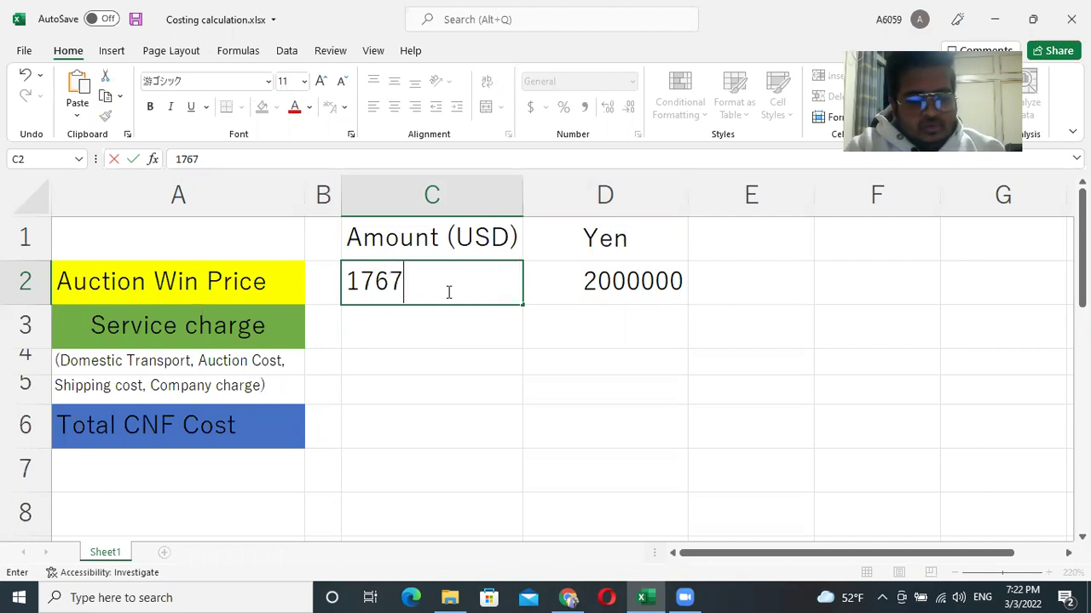
{"action": "left_click", "coordinate": [438, 335]}
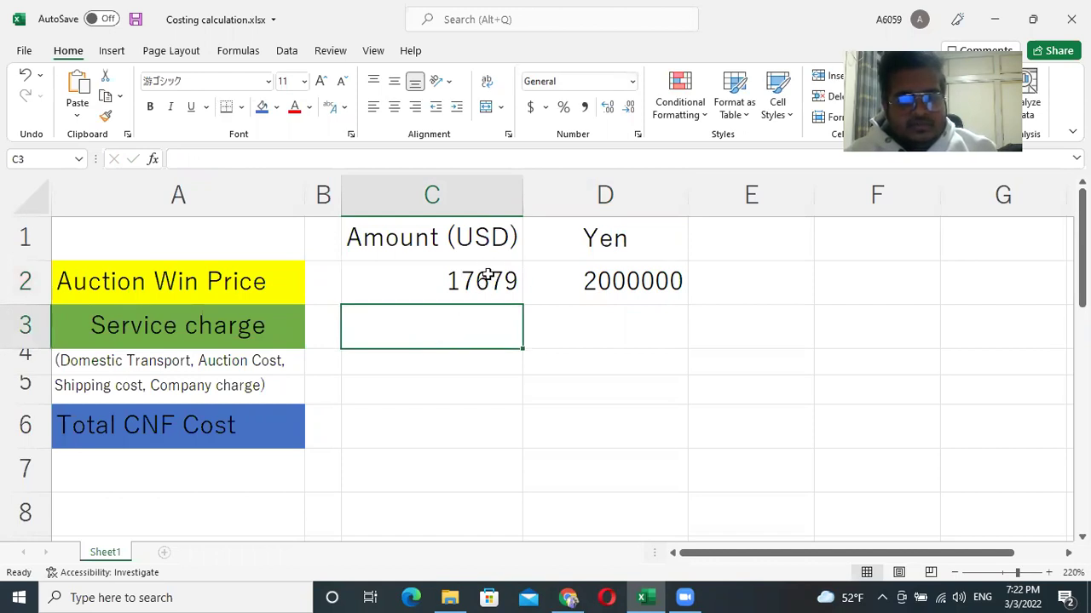
Enter 1700 as the Service charge in C3 and select C6.
{"action": "left_click", "coordinate": [487, 278]}
{"action": "left_click", "coordinate": [473, 325]}
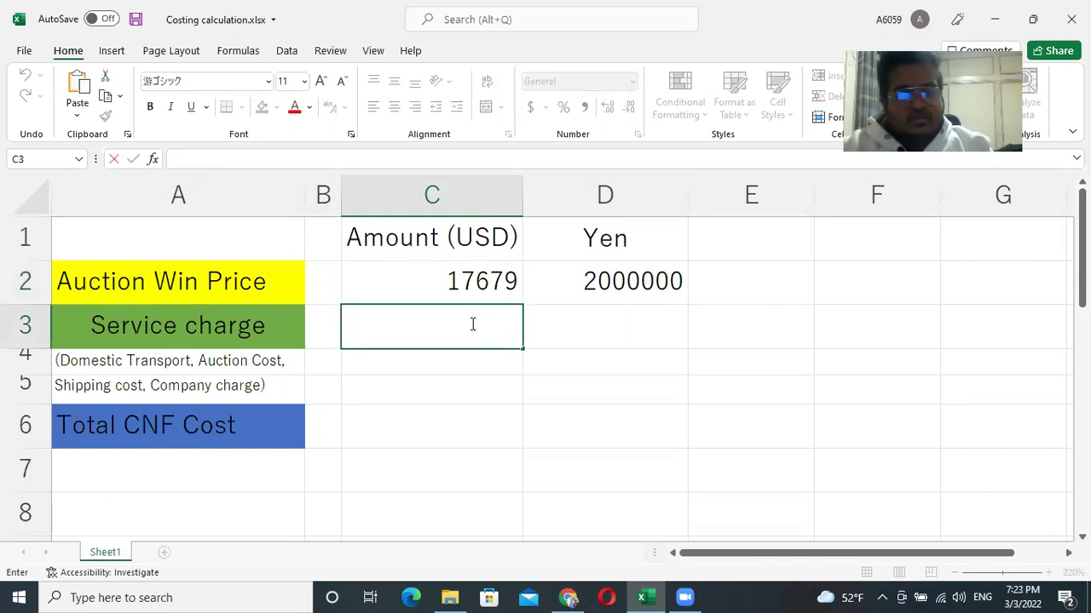
{"action": "type", "text": "1700"}
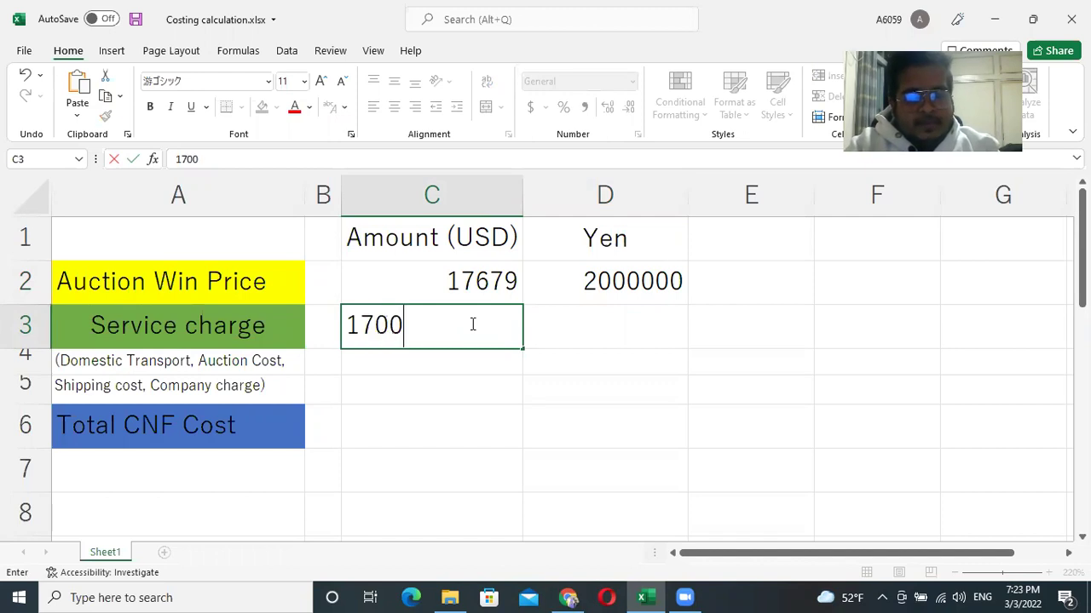
{"action": "left_click", "coordinate": [689, 326]}
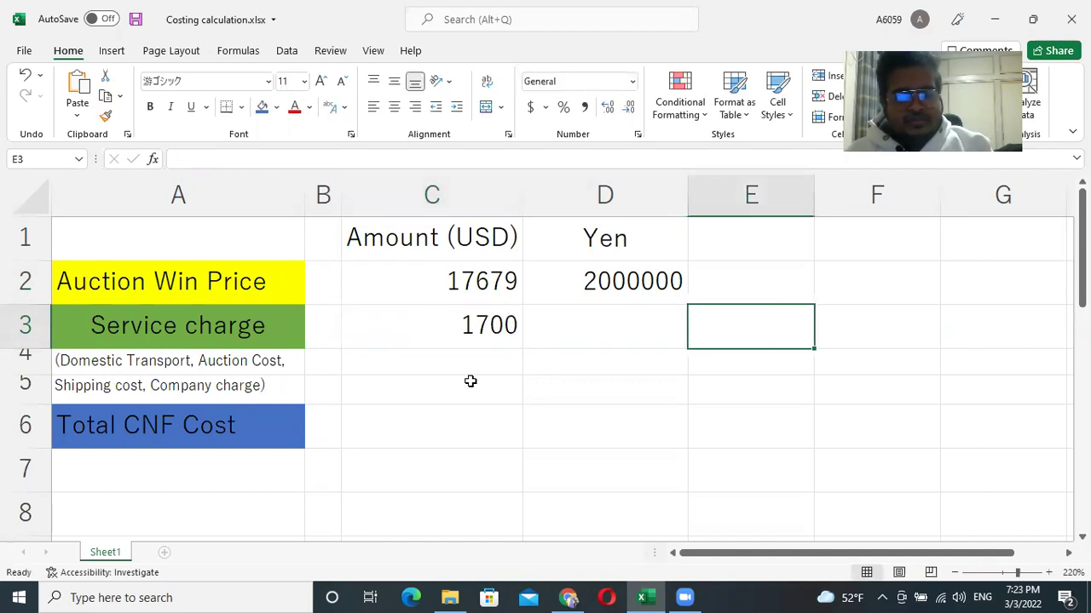
{"action": "left_click", "coordinate": [446, 432]}
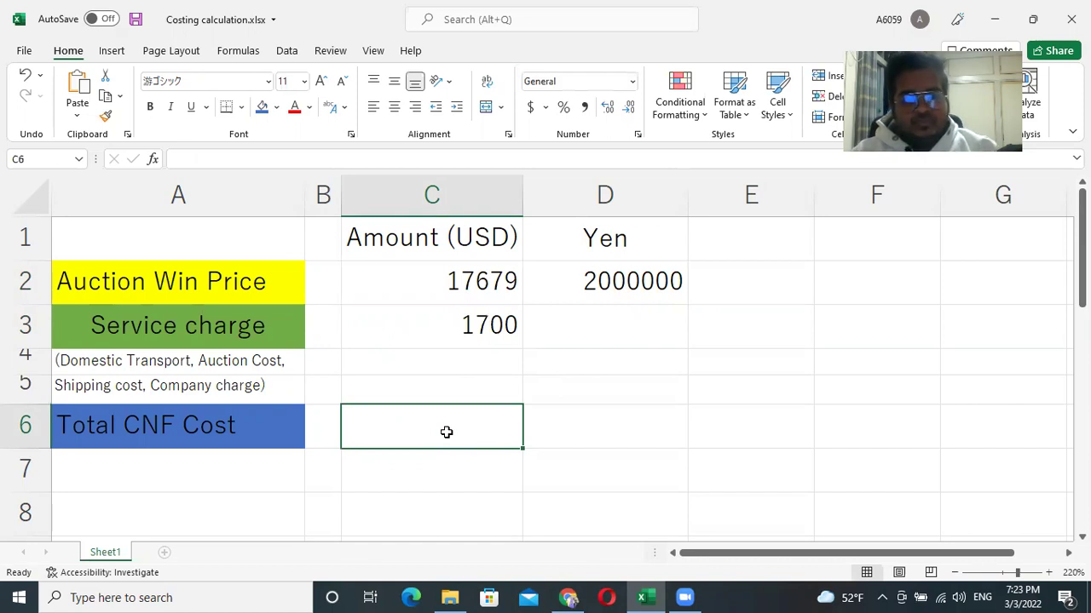
Enter 19379 as the Total CNF Cost in C6 and make it bold with orange fill.
{"action": "type", "text": "1"}
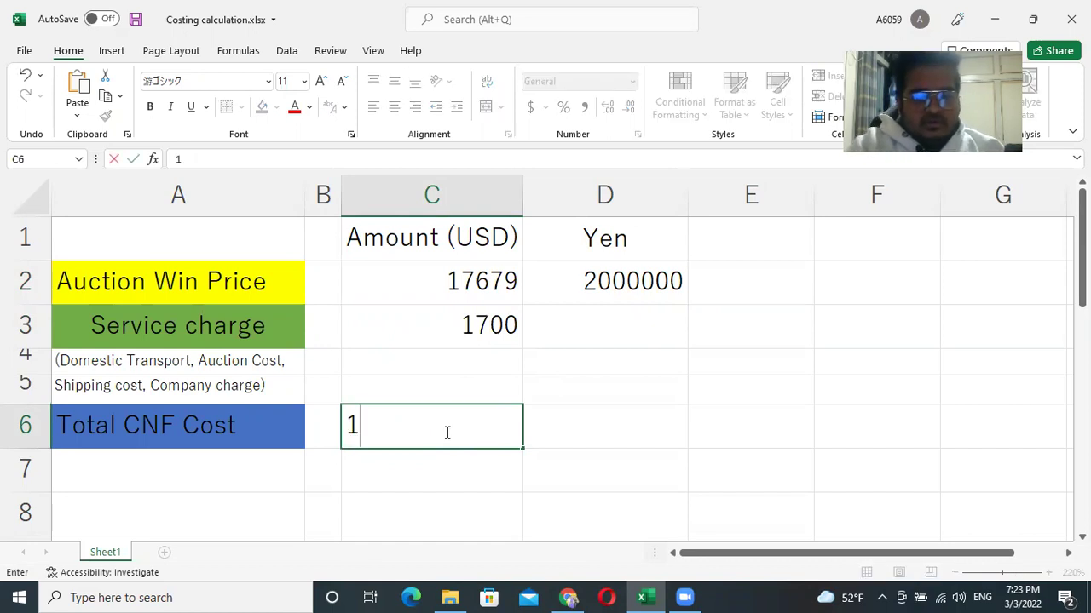
{"action": "type", "text": "9"}
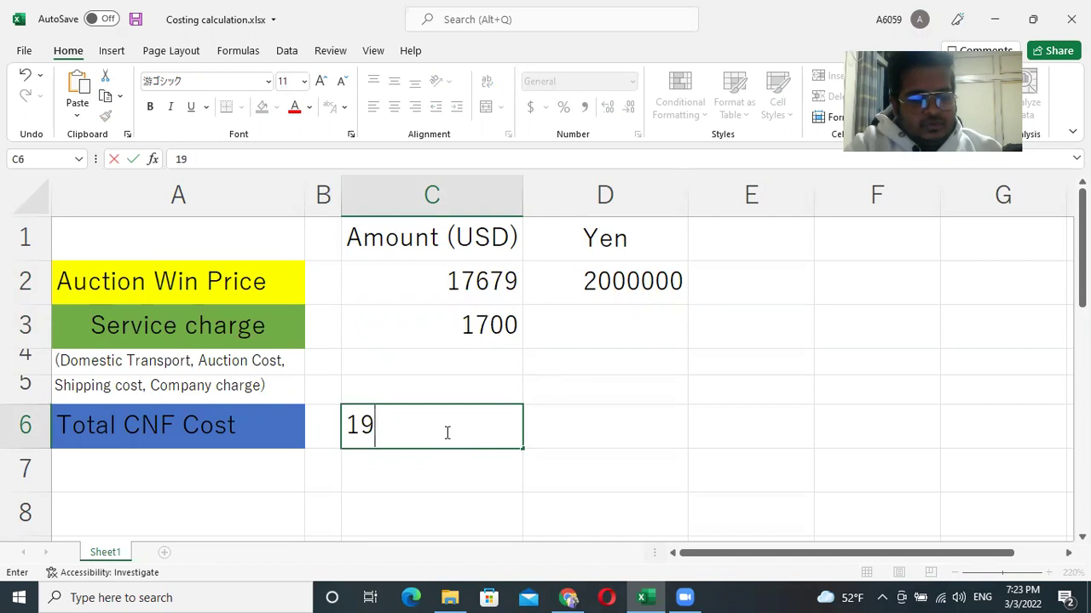
{"action": "type", "text": "379"}
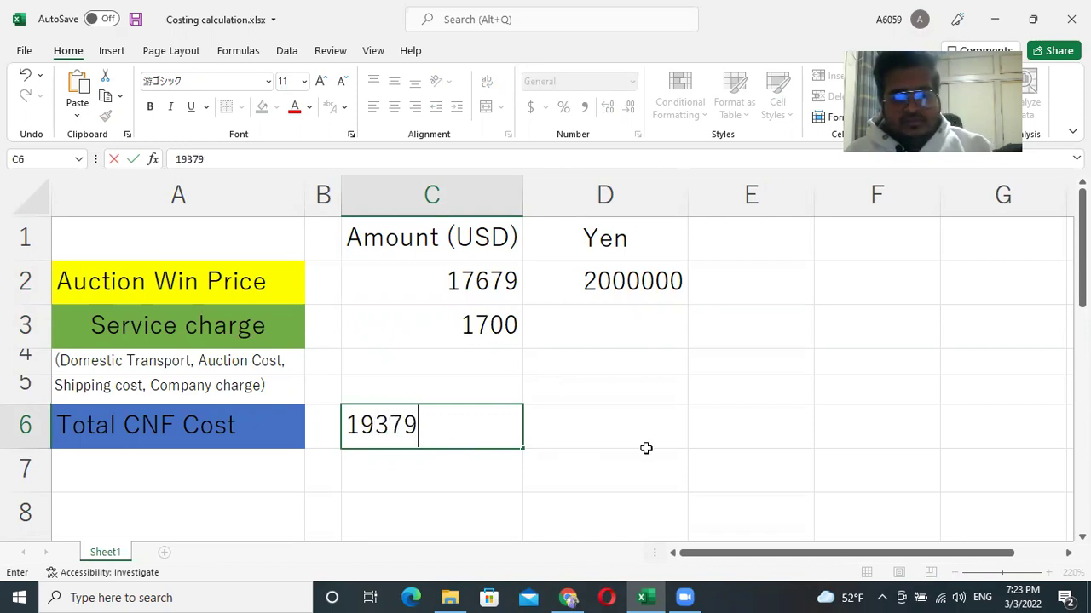
{"action": "left_click", "coordinate": [654, 432]}
{"action": "left_click", "coordinate": [461, 424]}
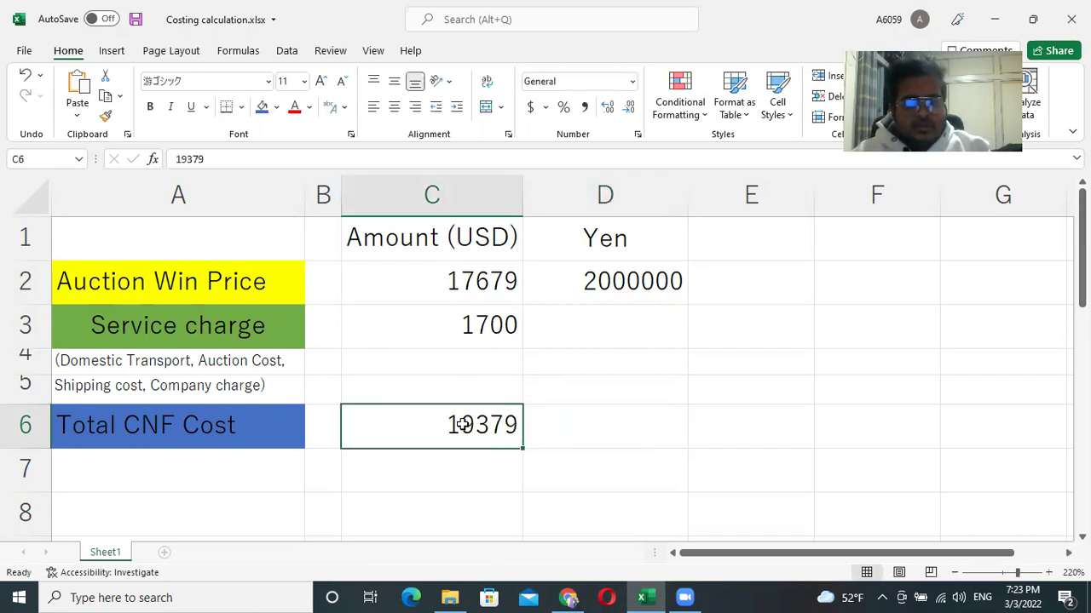
{"action": "left_click", "coordinate": [276, 107]}
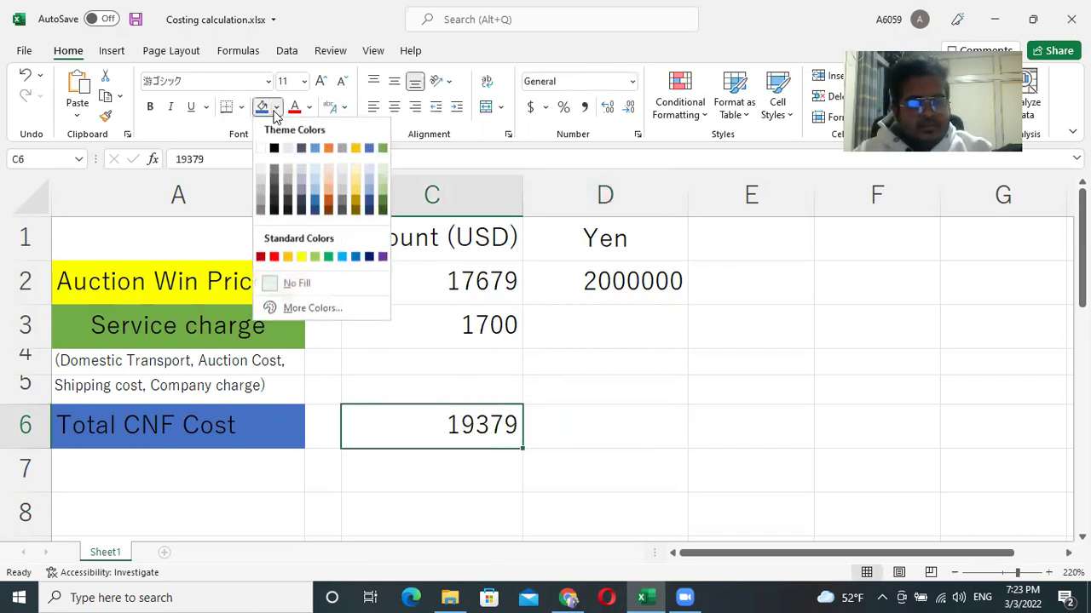
{"action": "left_click", "coordinate": [288, 257]}
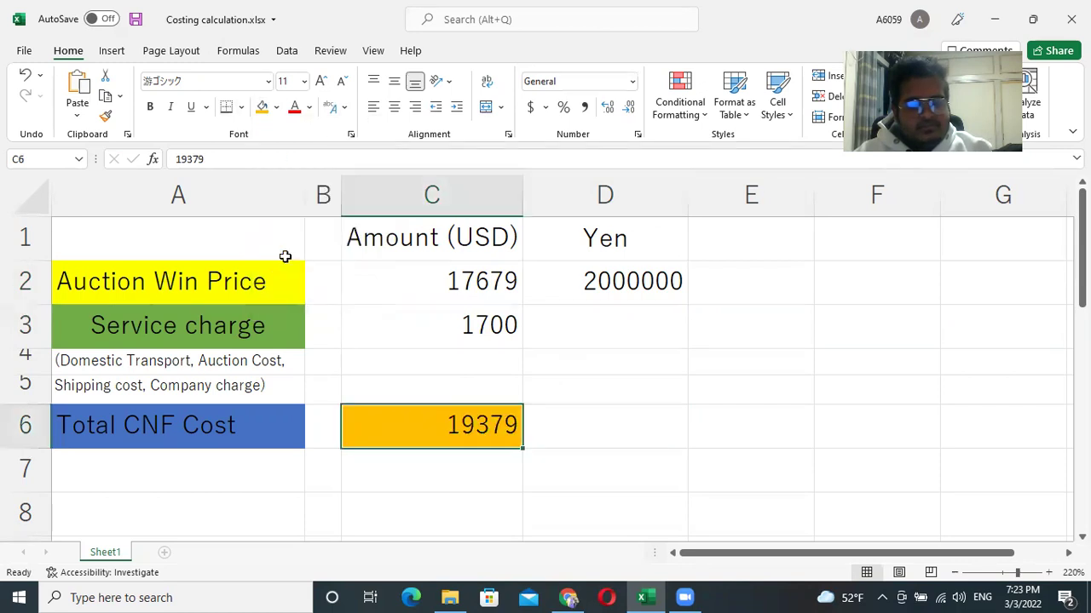
{"action": "left_click", "coordinate": [150, 108]}
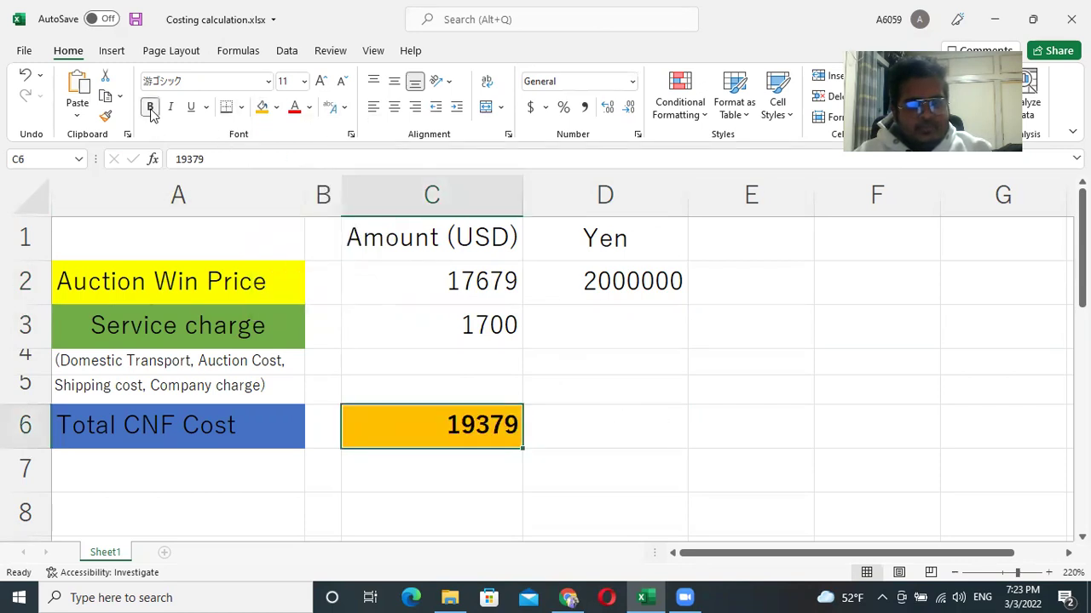
{"action": "left_click", "coordinate": [647, 426]}
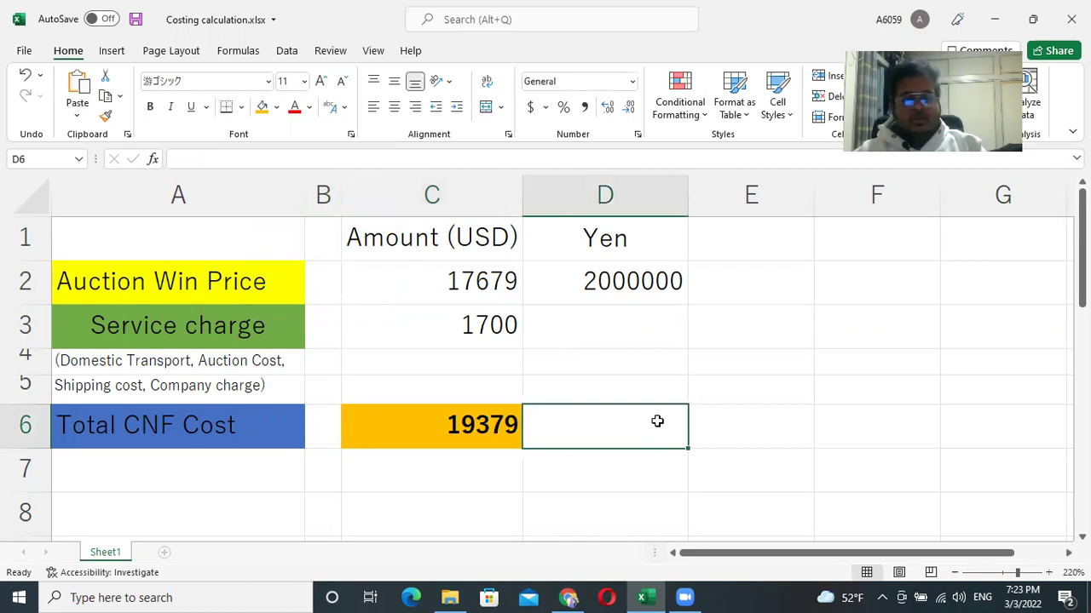
{"action": "left_click", "coordinate": [424, 428]}
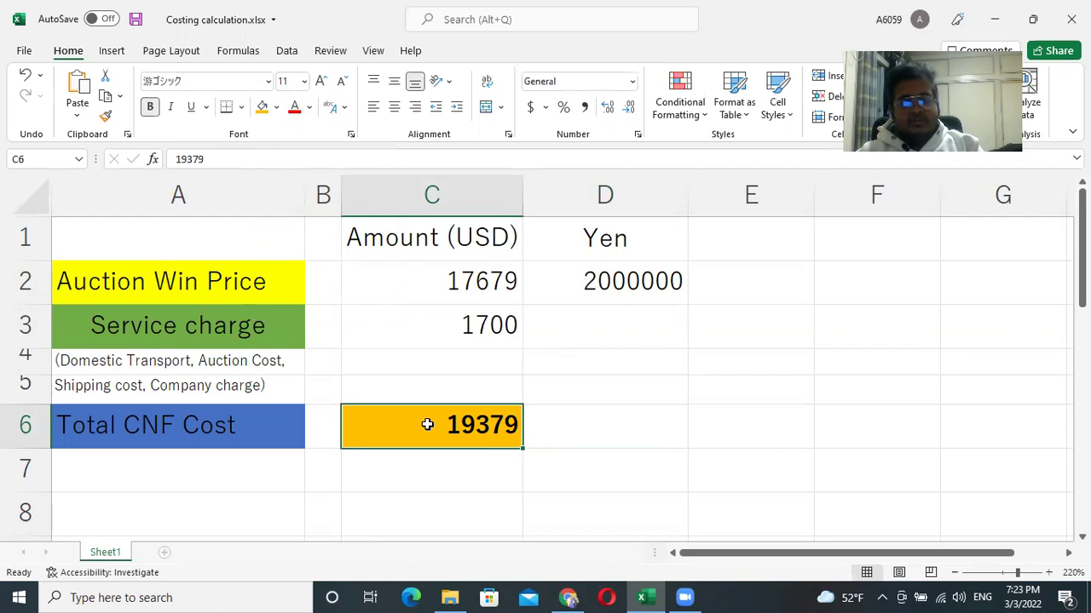
{"action": "left_click", "coordinate": [586, 421]}
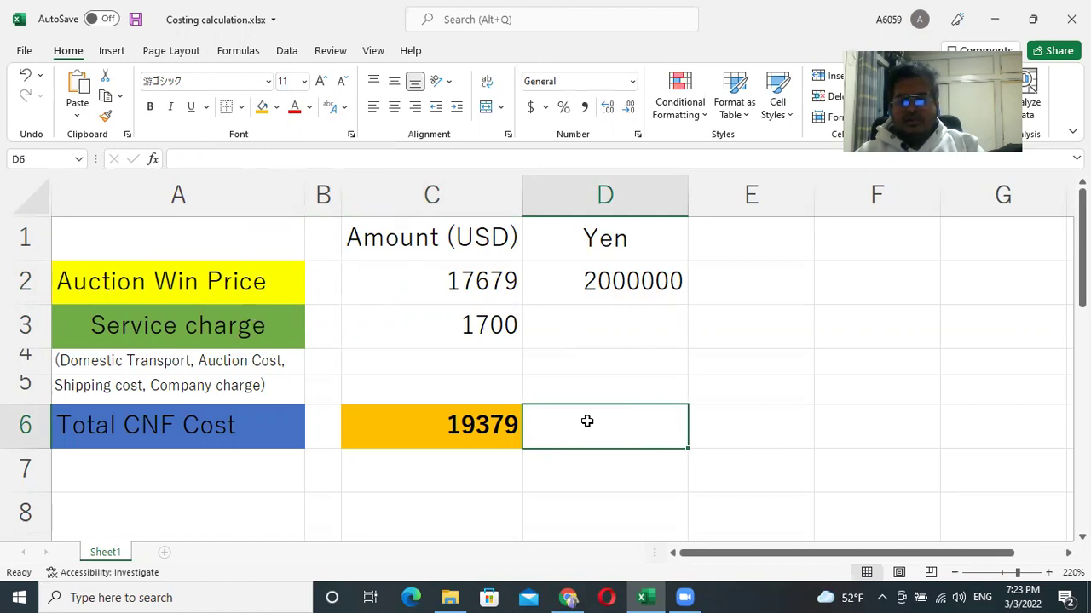
{"action": "left_click", "coordinate": [458, 426]}
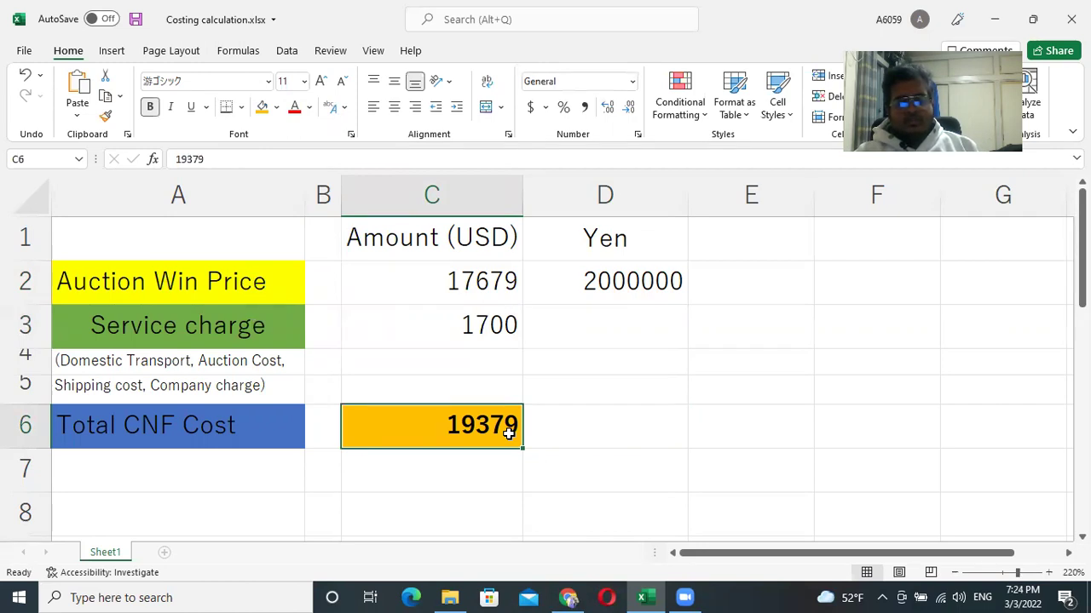
{"action": "left_click", "coordinate": [643, 431]}
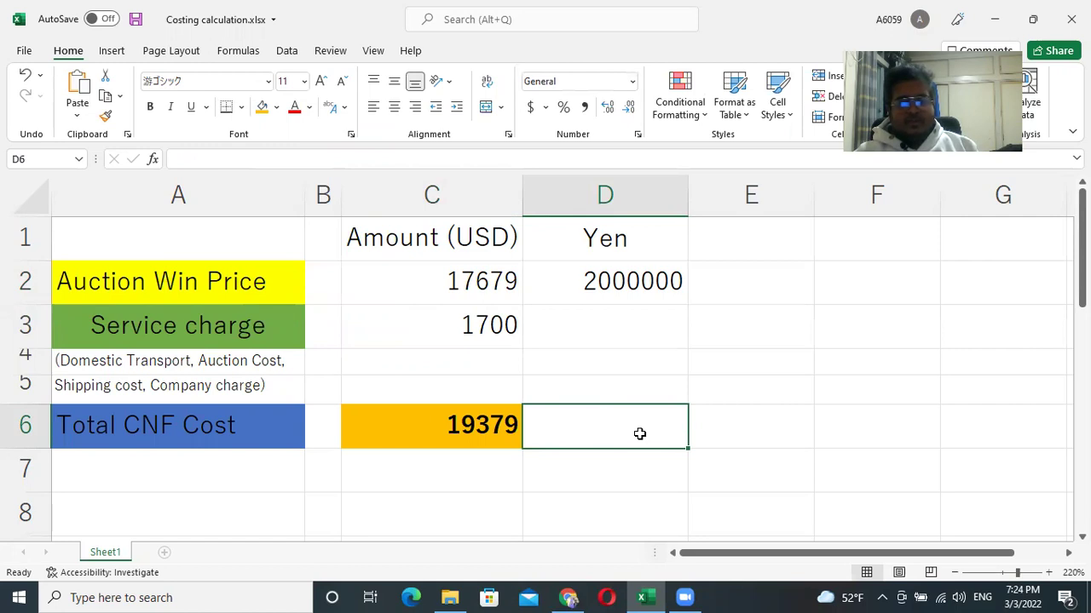
{"action": "left_click", "coordinate": [448, 426]}
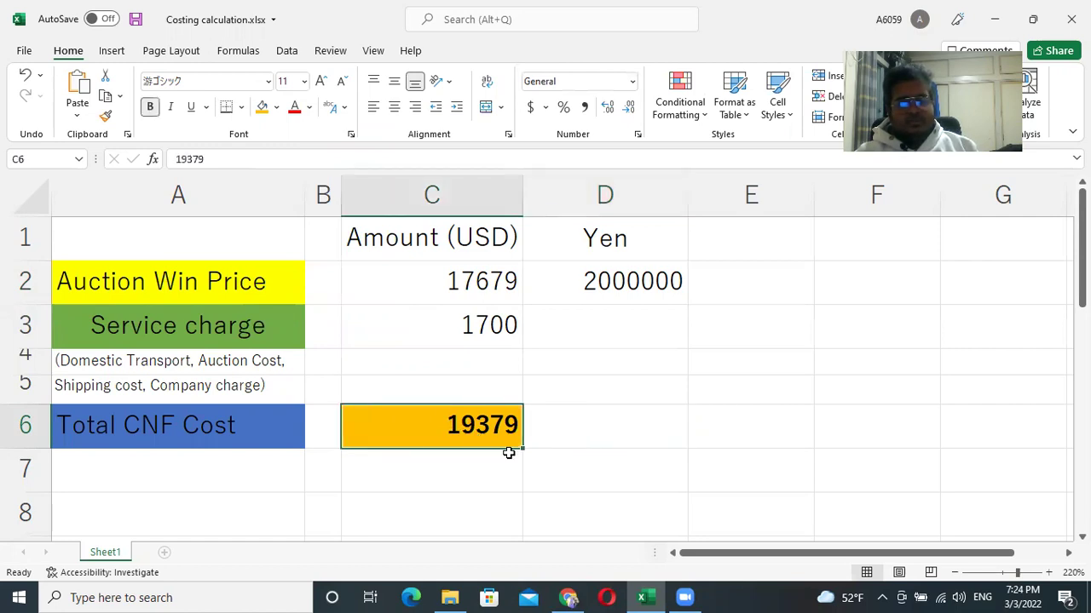